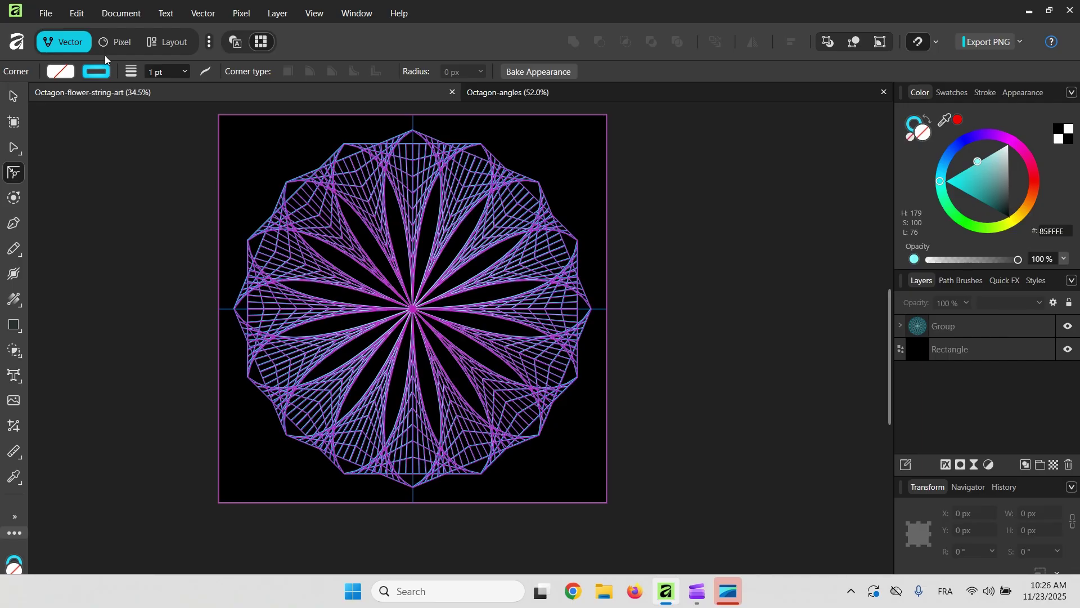
Set up a new document in pixels with a 2000 px page width and height
left_click(46, 13)
left_click(324, 132)
key("ctrl+n")
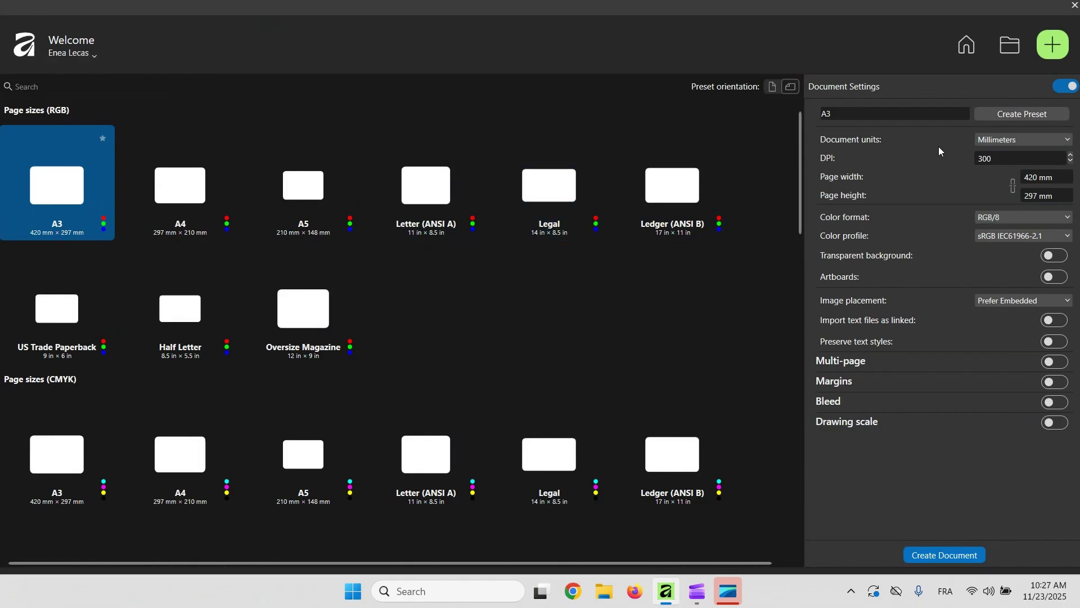
left_click(1013, 140)
left_click(999, 156)
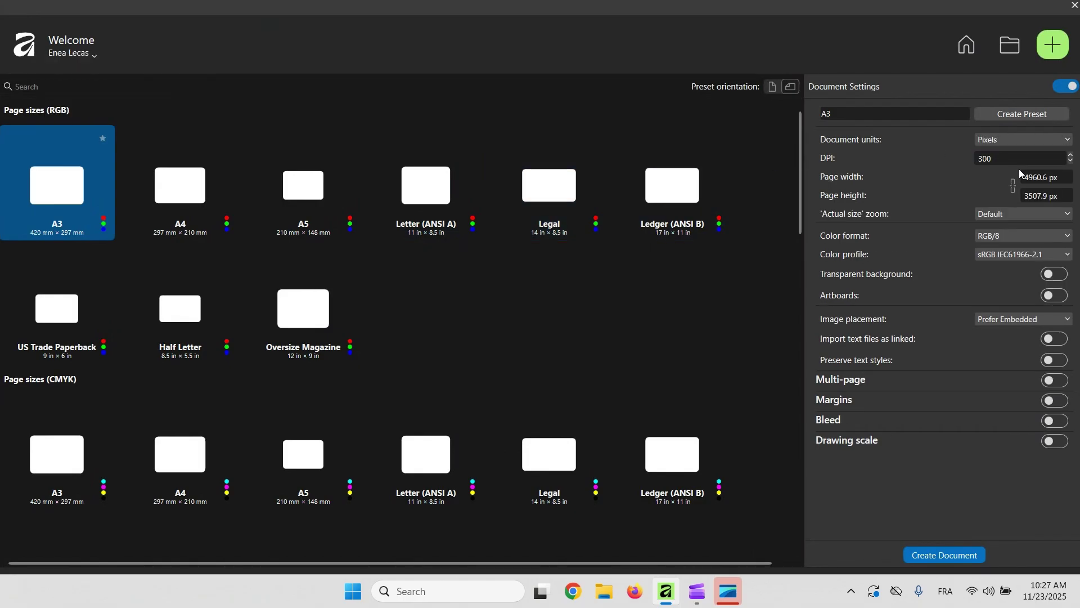
left_click(1044, 177)
double_click(1043, 177)
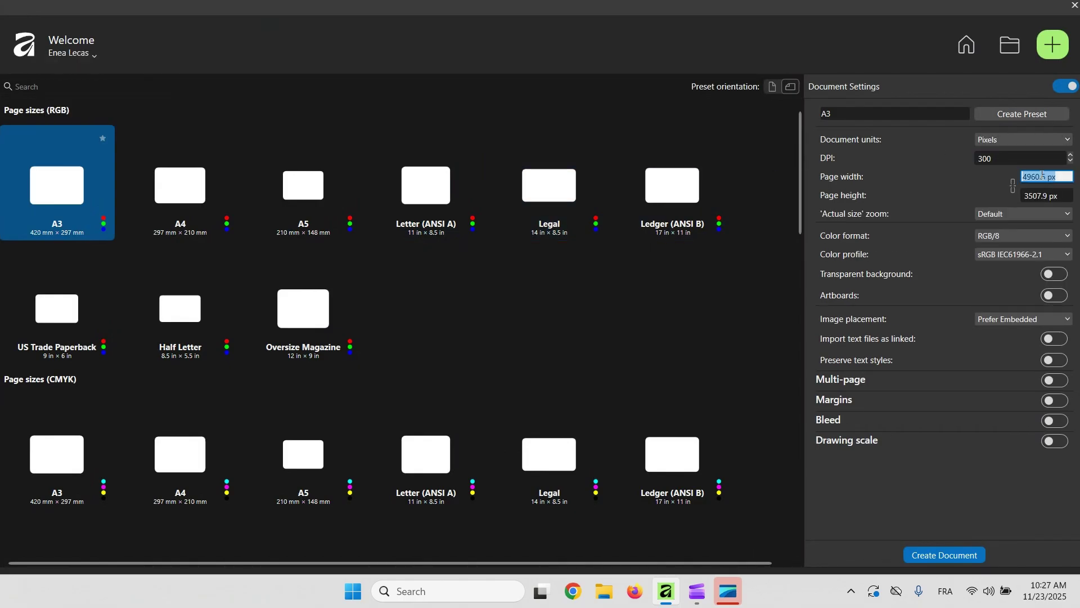
type("2000")
left_click(1050, 197)
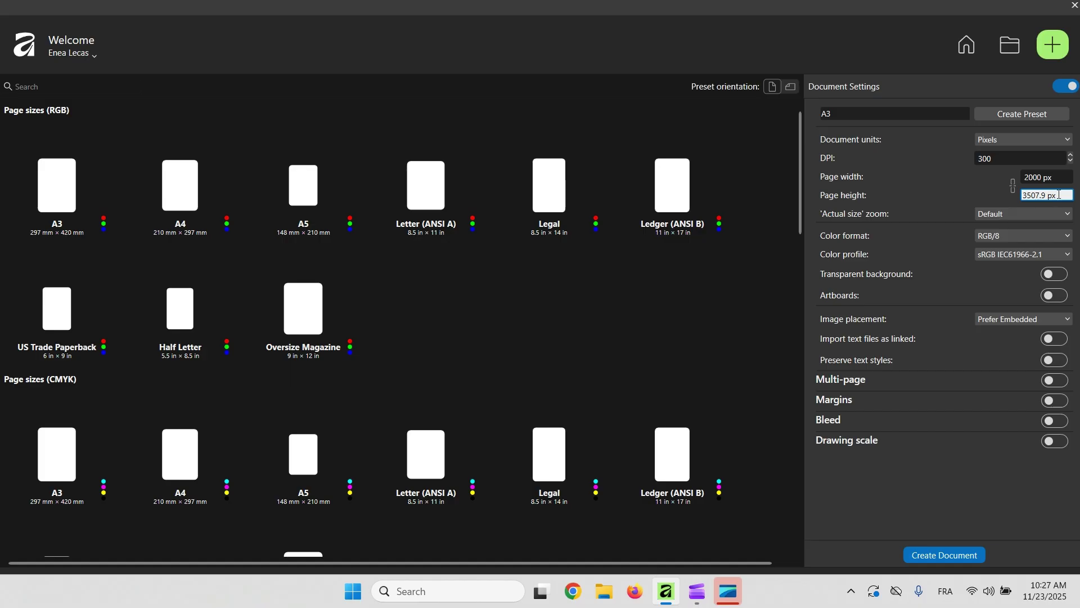
double_click(1049, 195)
type("2000")
left_click(909, 519)
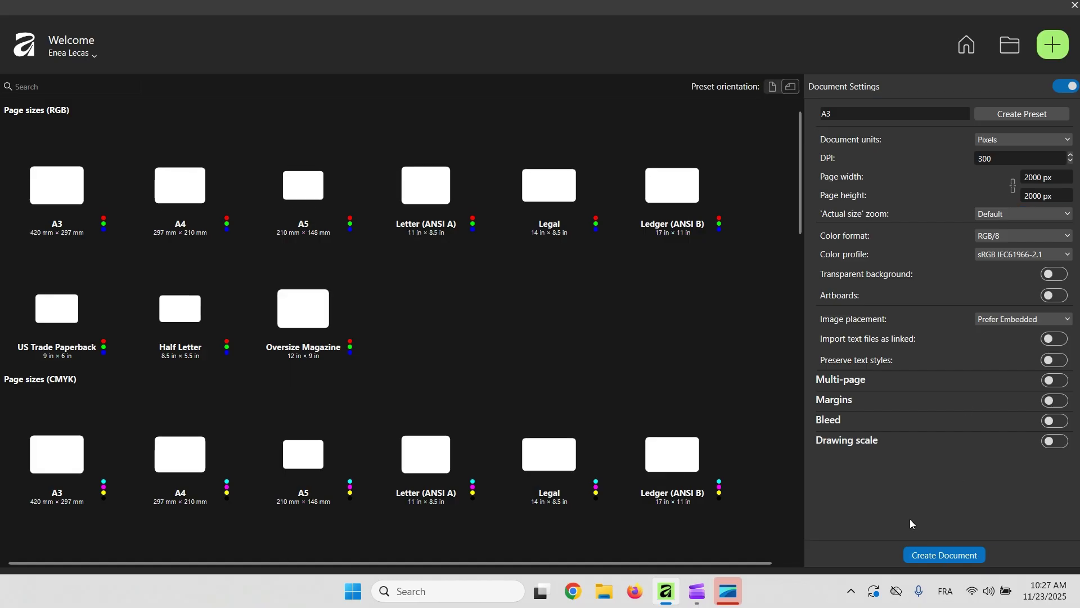
Create the 2000 × 2000 px document, switch to the Vector persona and review the snapping options
left_click(911, 554)
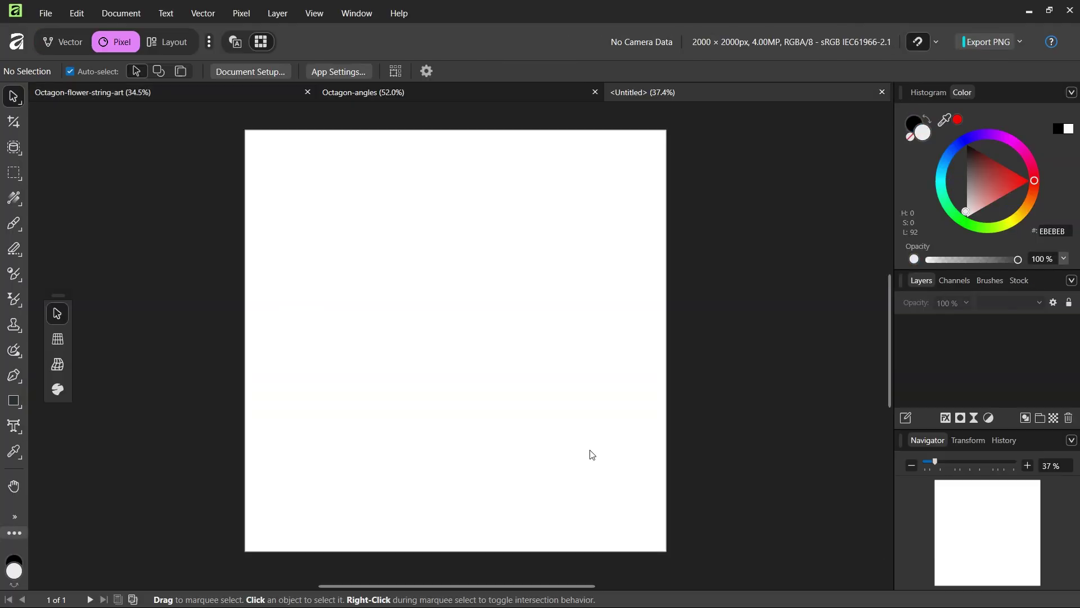
left_click(42, 49)
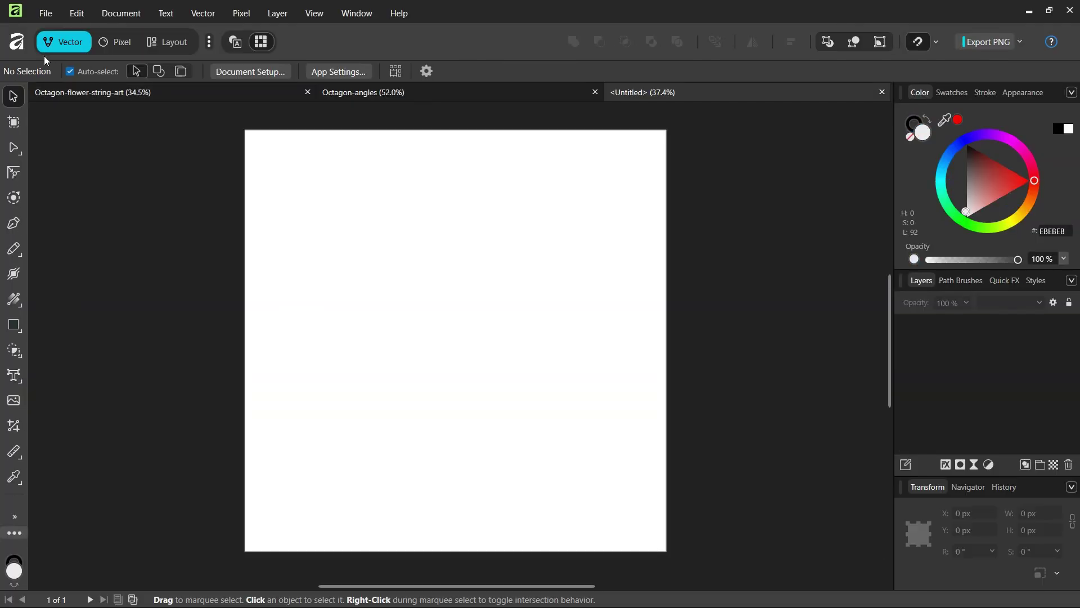
left_click(937, 42)
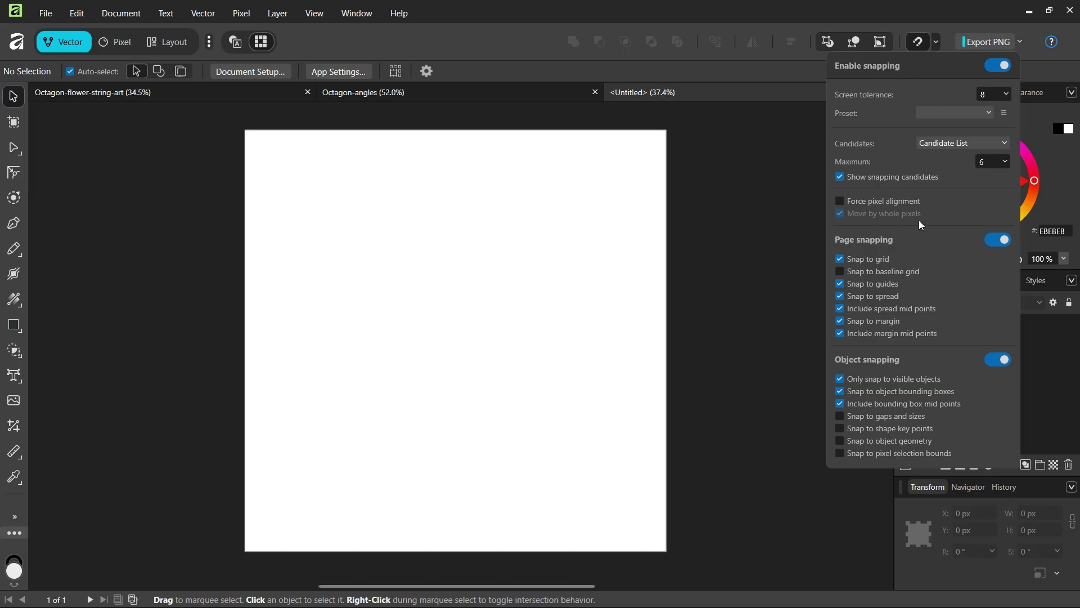
left_click(753, 255)
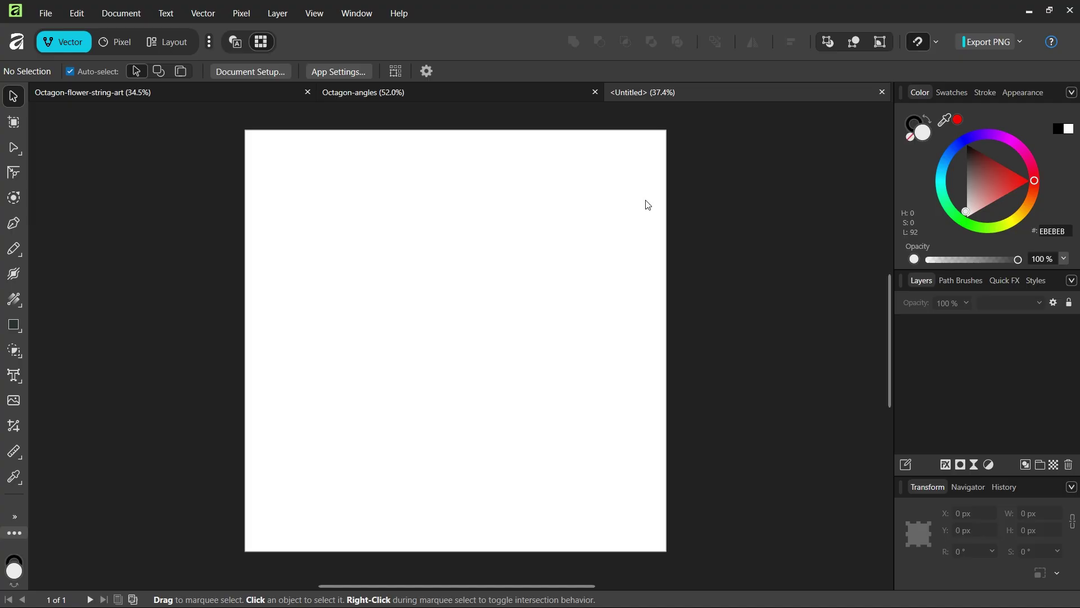
Add a horizontal and a vertical guide at 1000 px using View > Guides
left_click(314, 13)
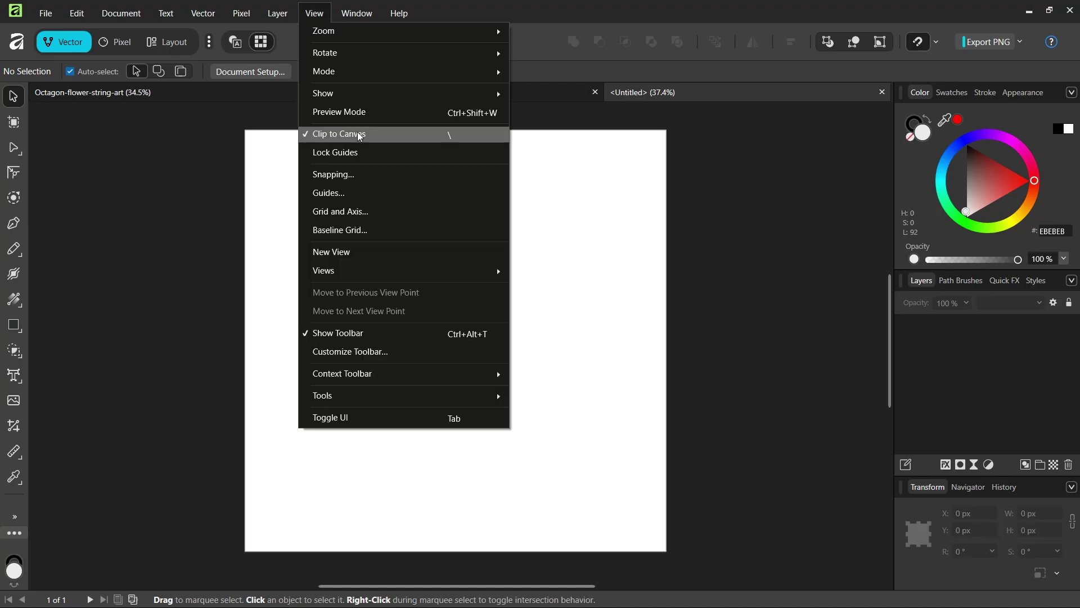
left_click(347, 193)
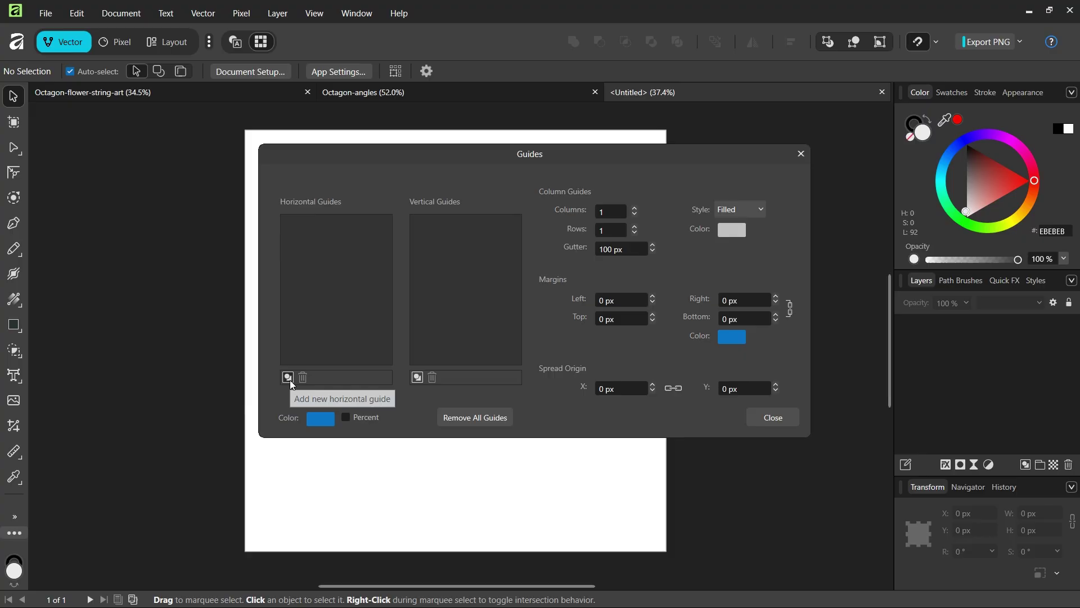
left_click(289, 377)
left_click(417, 377)
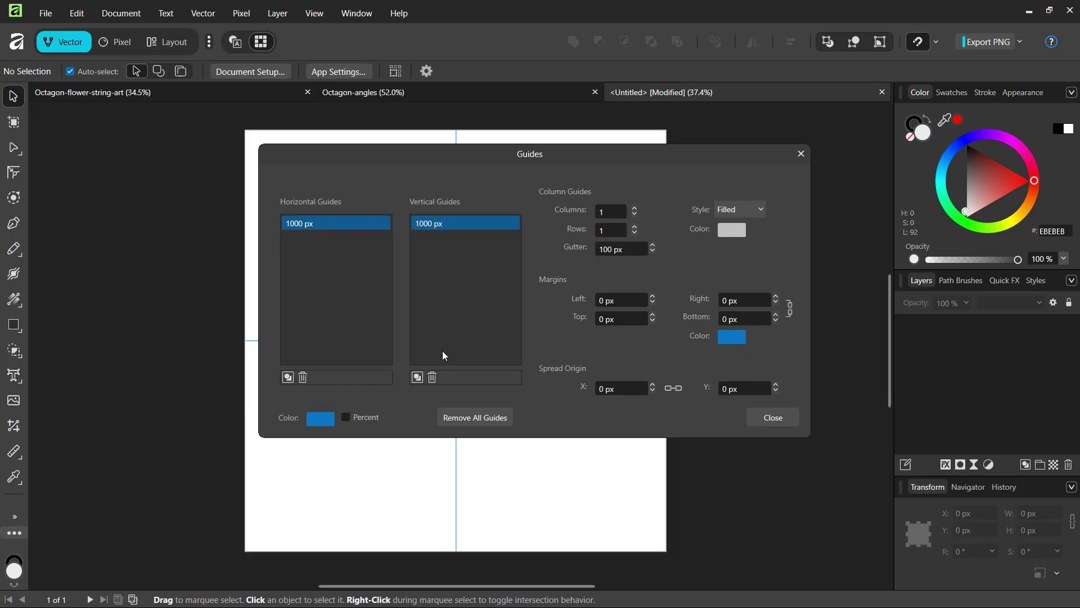
left_click(802, 159)
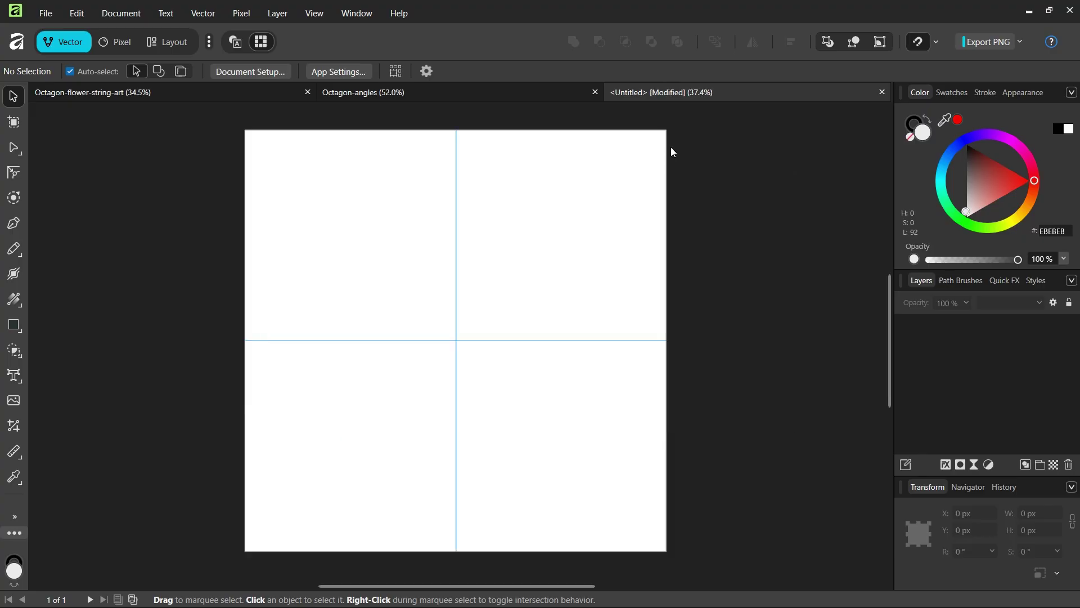
Turn on Show grid in the Grid and Axis settings
left_click(313, 19)
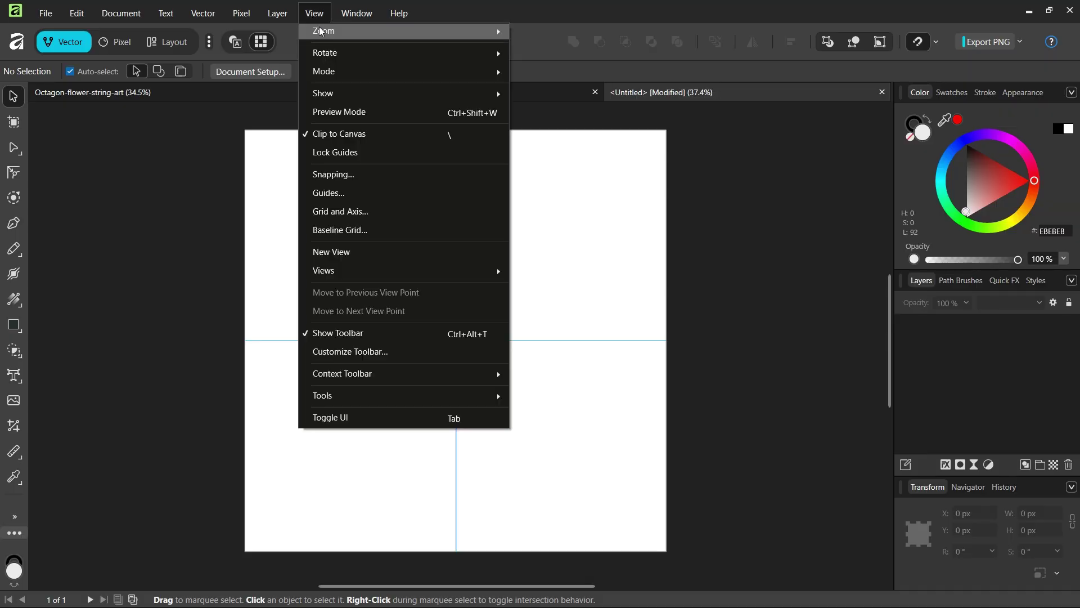
left_click(342, 211)
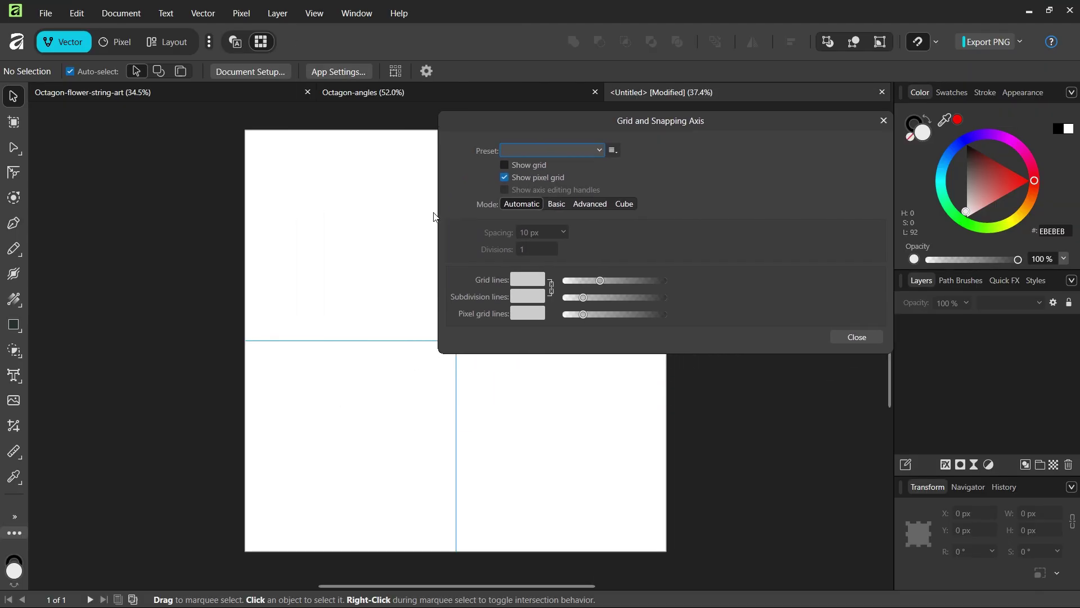
scroll(415, 218, "up", 1)
left_click(504, 165)
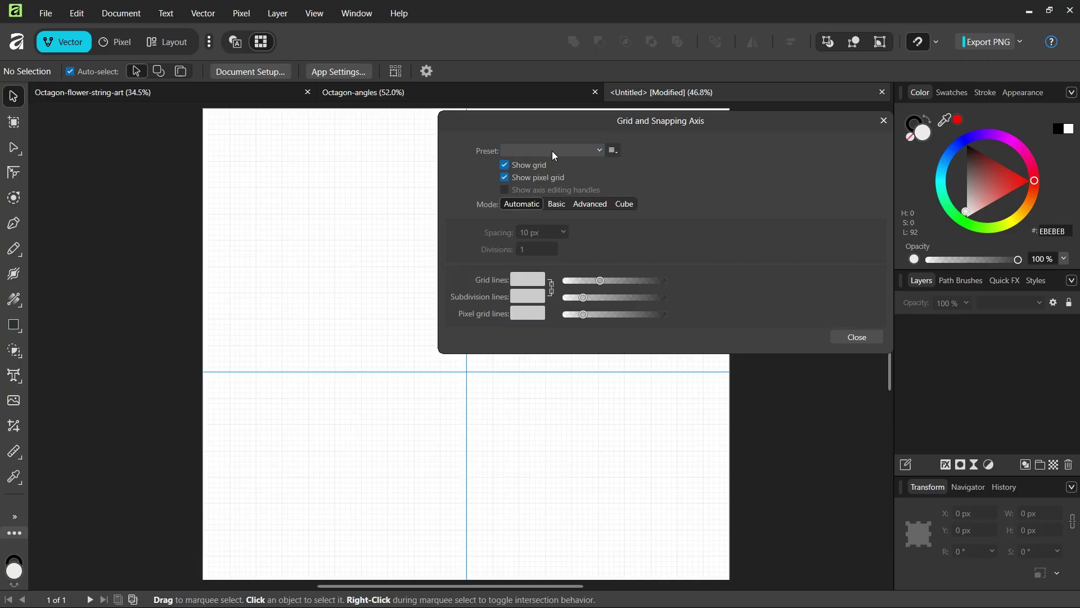
left_click_drag(649, 131, 694, 120)
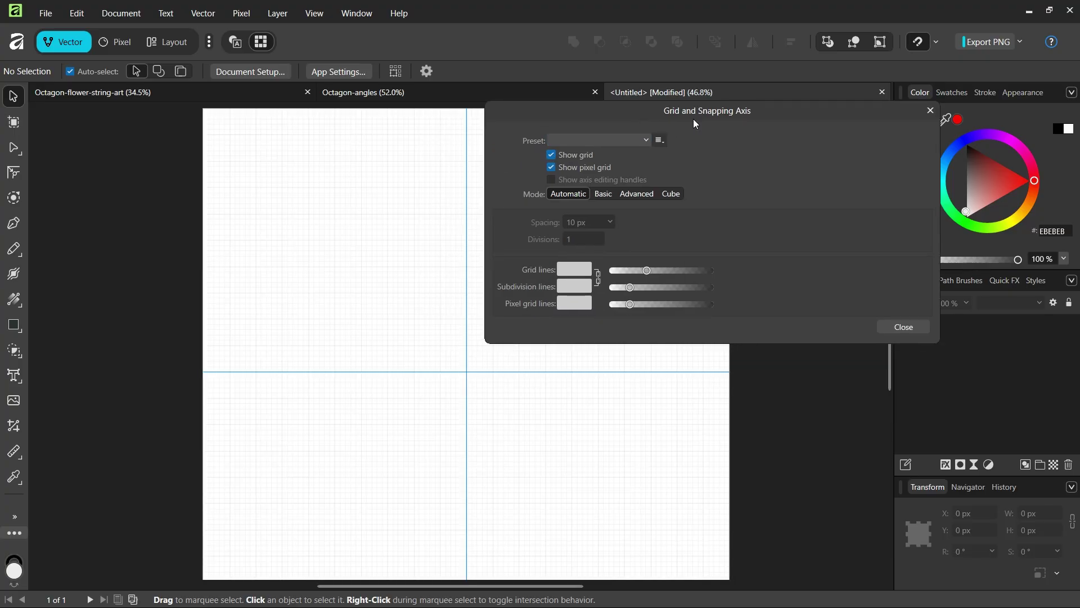
Make the advanced grid uniform with 25 px first-axis spacing, then close the settings
left_click(635, 194)
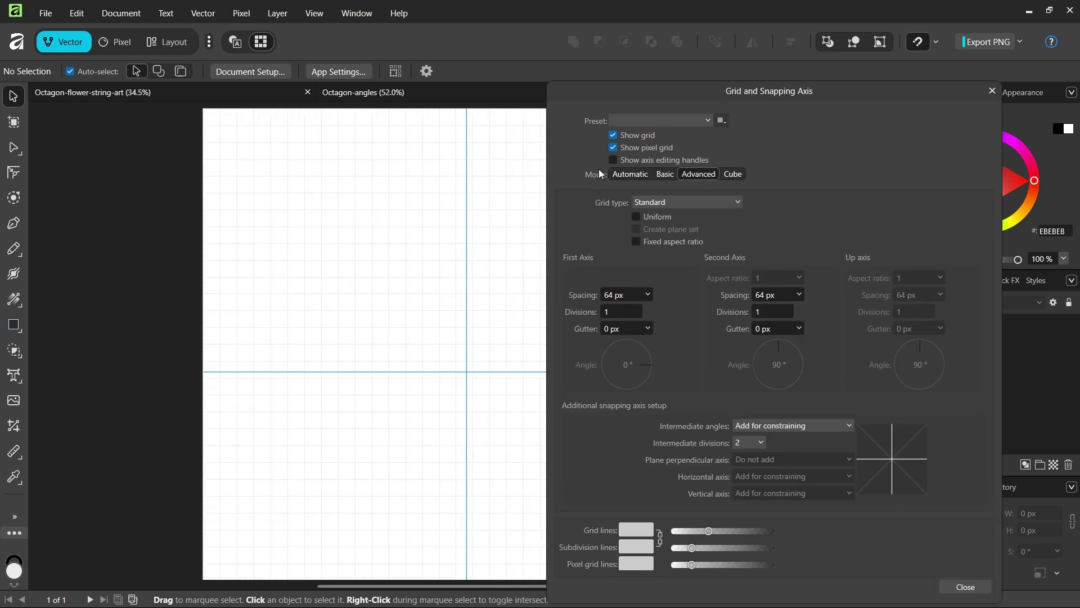
scroll(454, 210, "up", 1)
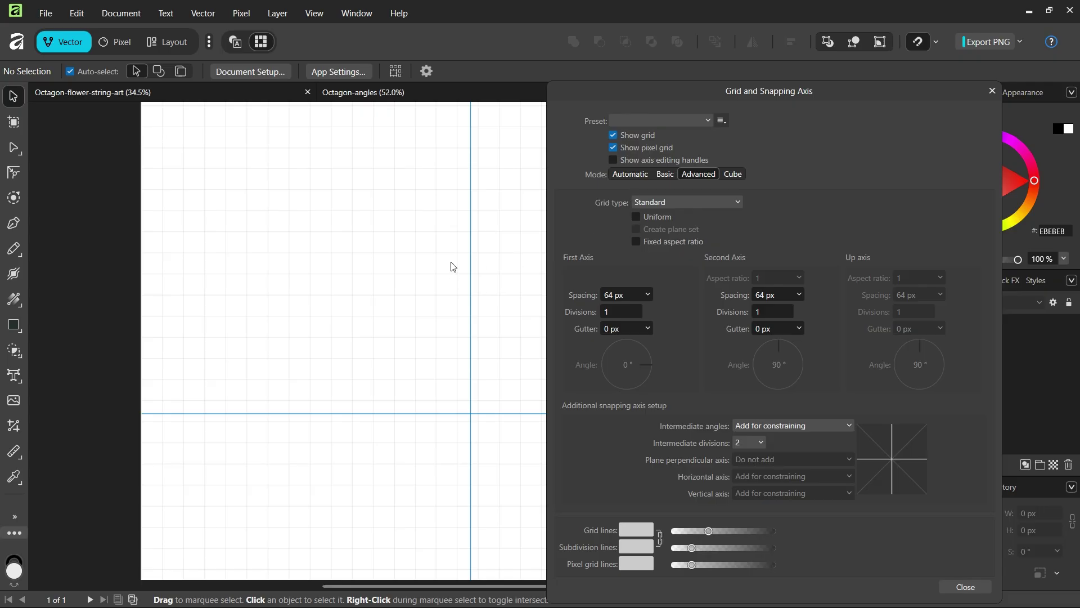
scroll(451, 265, "down", 1)
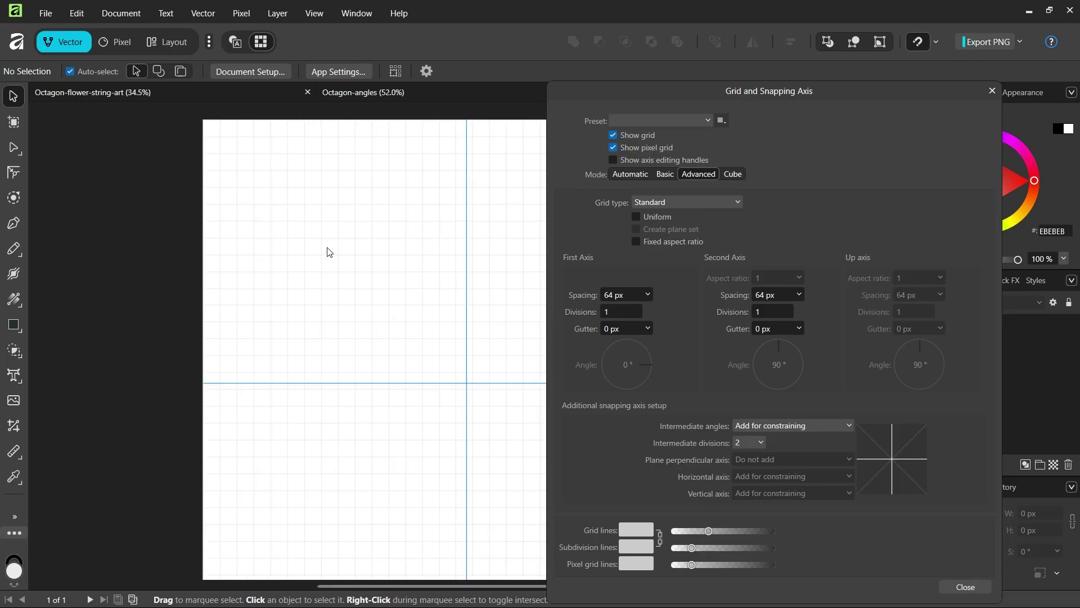
left_click(637, 217)
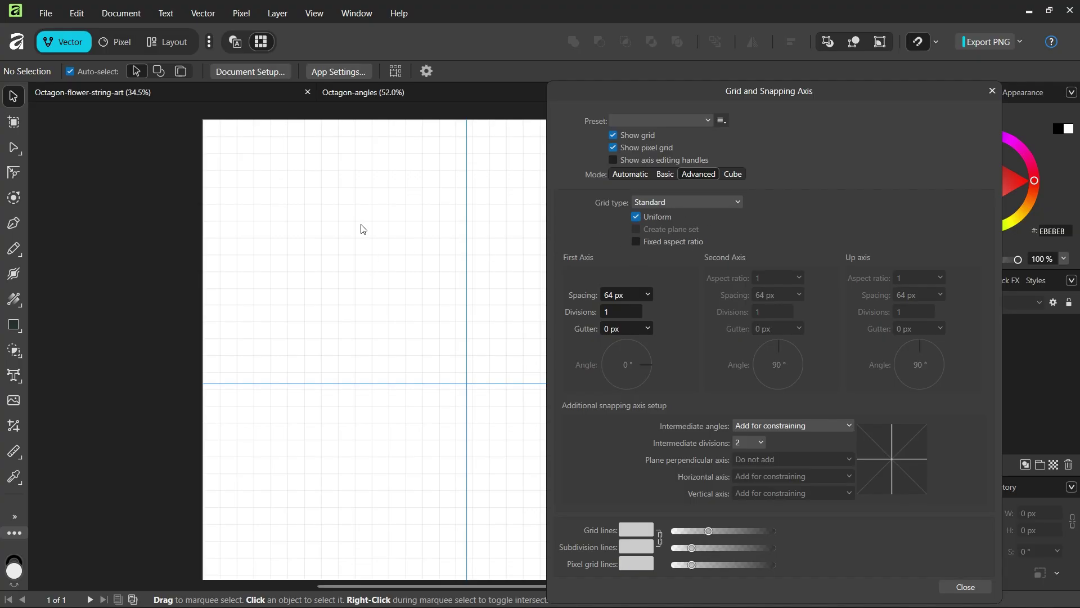
left_click(616, 298)
type("25")
key("Return")
left_click_drag(731, 102, 767, 92)
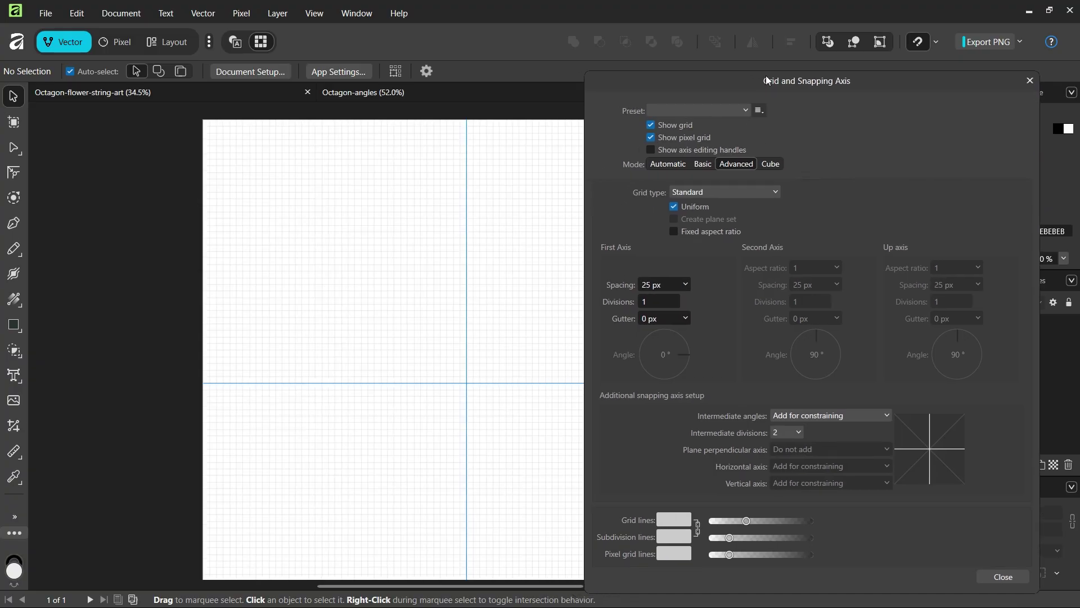
scroll(462, 251, "up", 1)
scroll(461, 250, "up", 1)
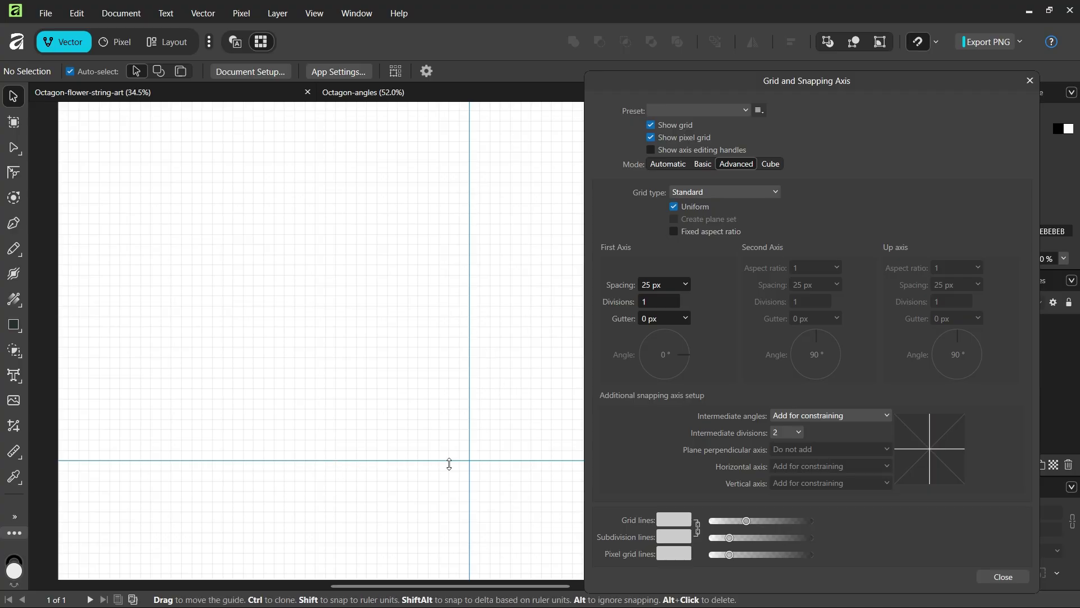
scroll(465, 413, "down", 3)
scroll(467, 406, "down", 1)
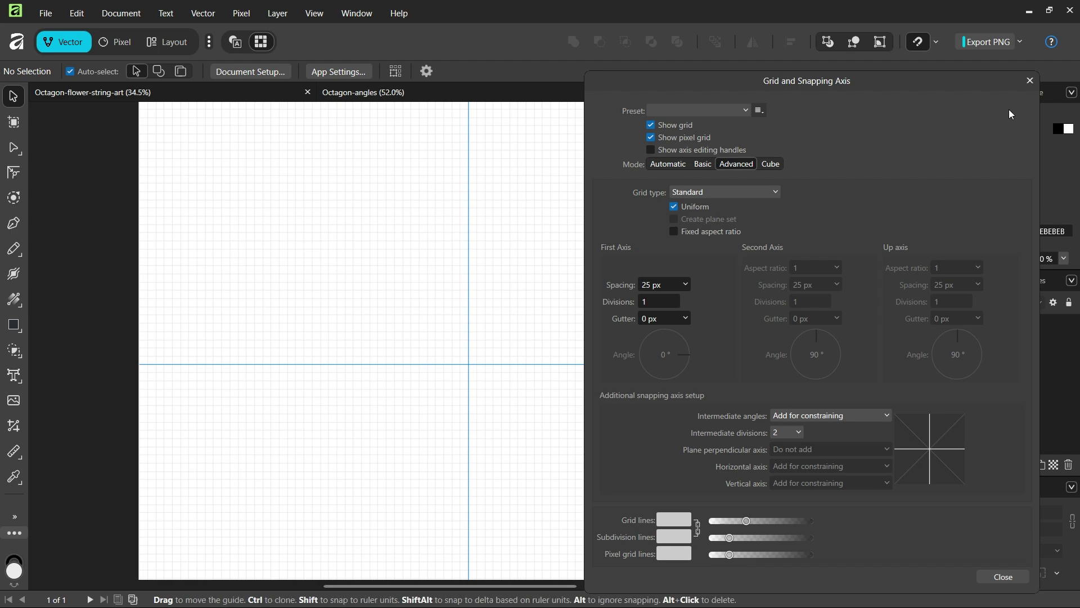
left_click(1024, 86)
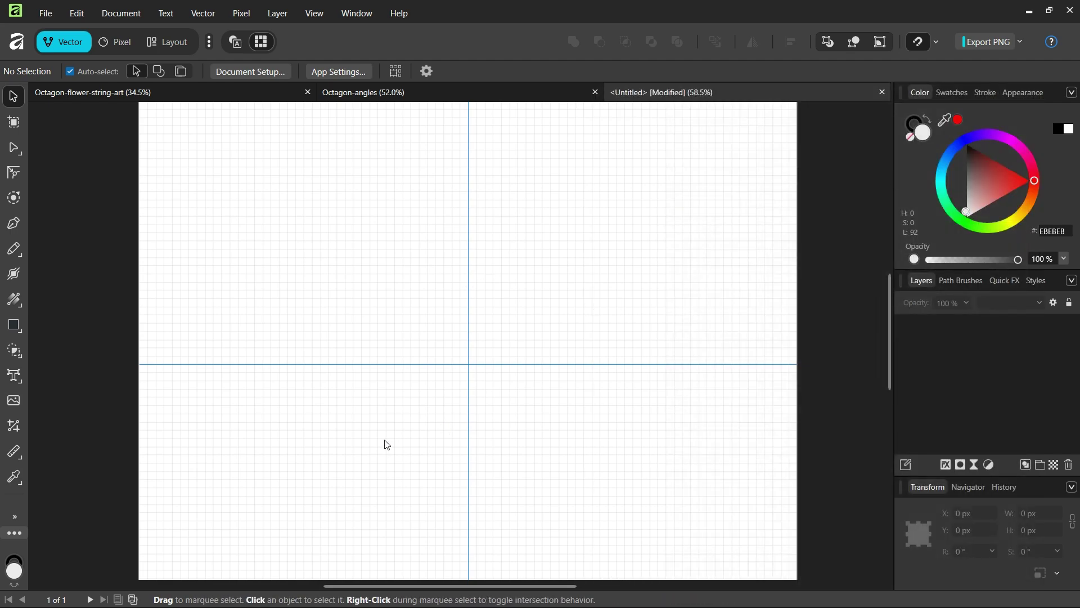
Pick the Rectangle Tool with no fill and a 1 pt stroke width
scroll(385, 441, "down", 1)
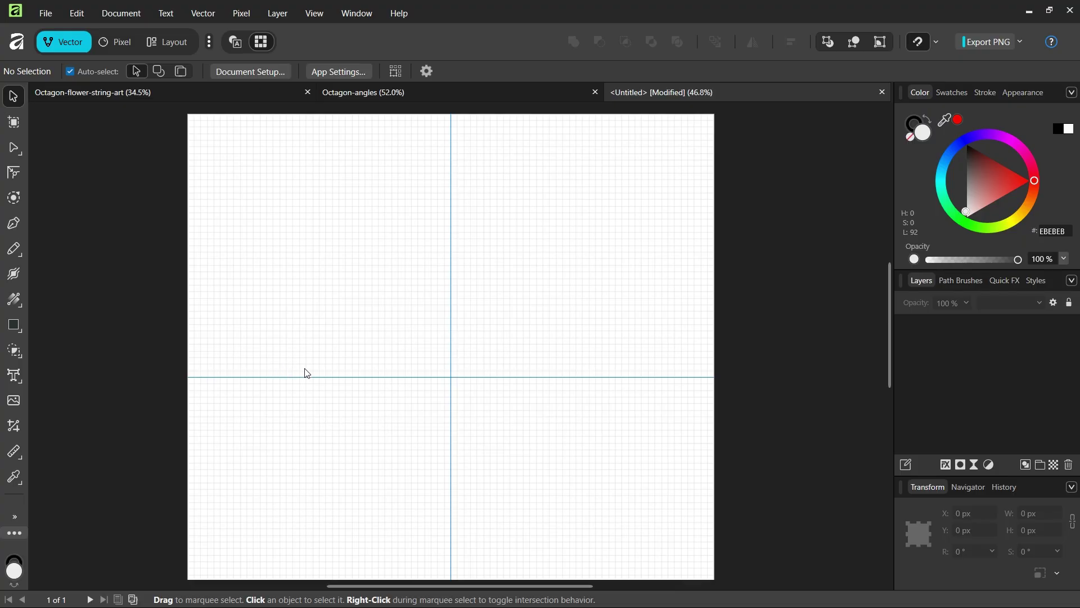
left_click(15, 334)
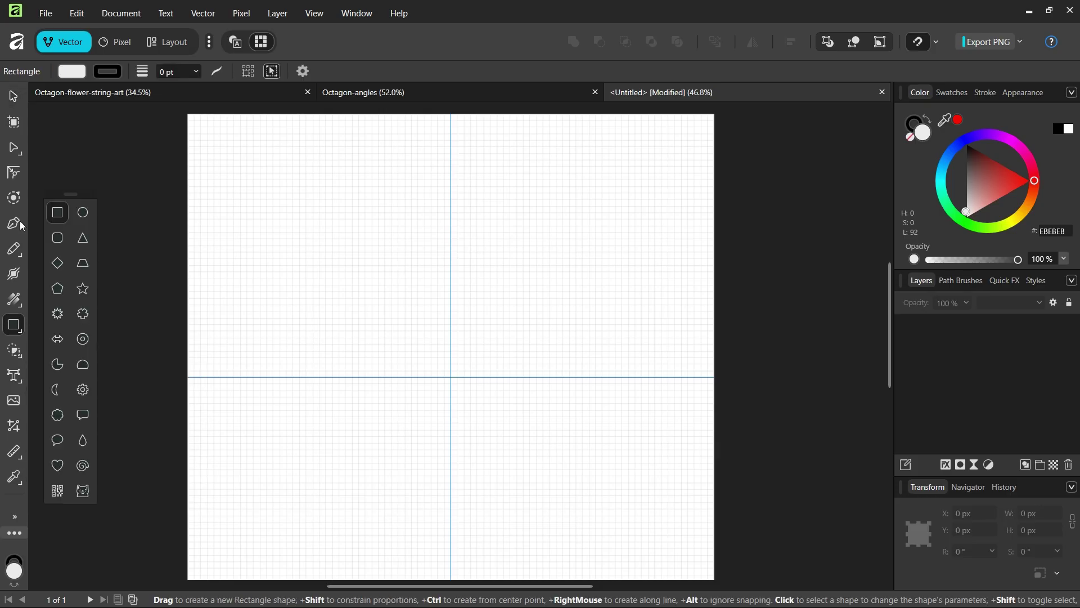
left_click(77, 78)
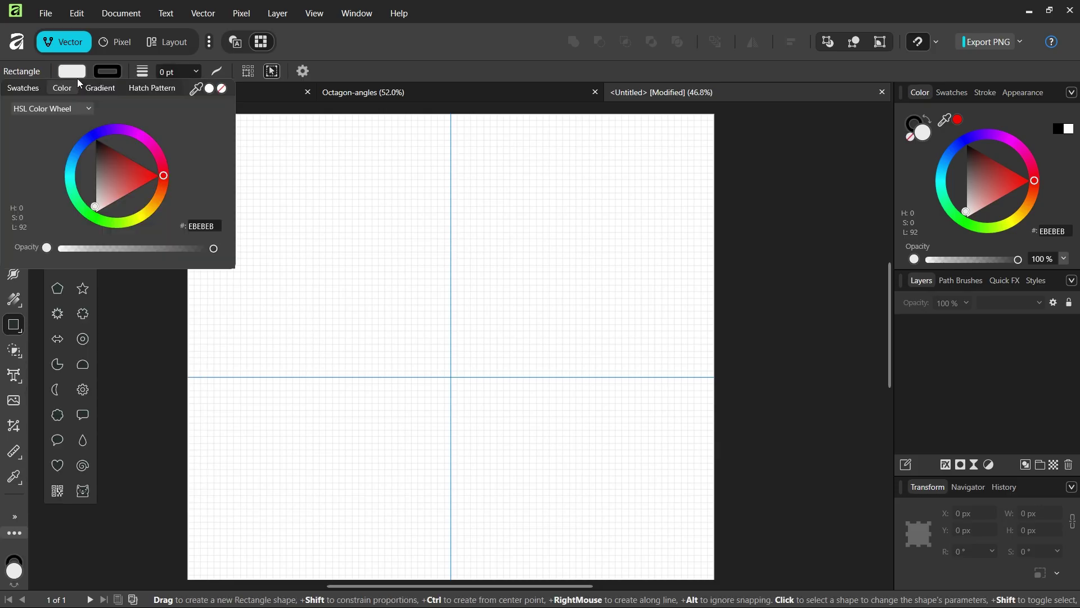
left_click(221, 88)
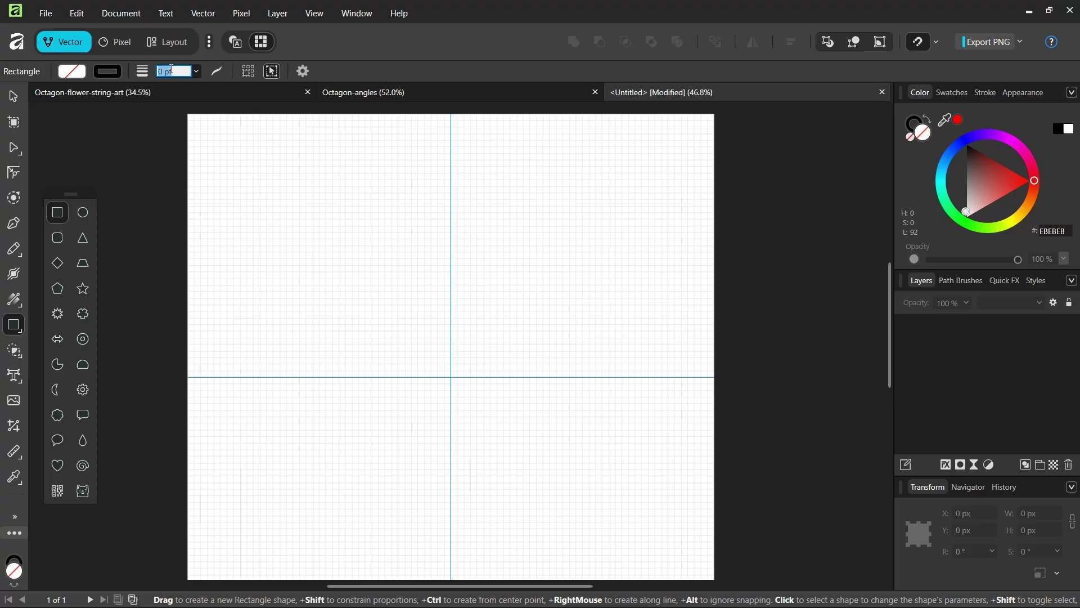
scroll(172, 73, "up", 1)
Draw a rectangle and size it to 350 × 350 px in the Transform panel
left_click_drag(273, 179, 339, 253)
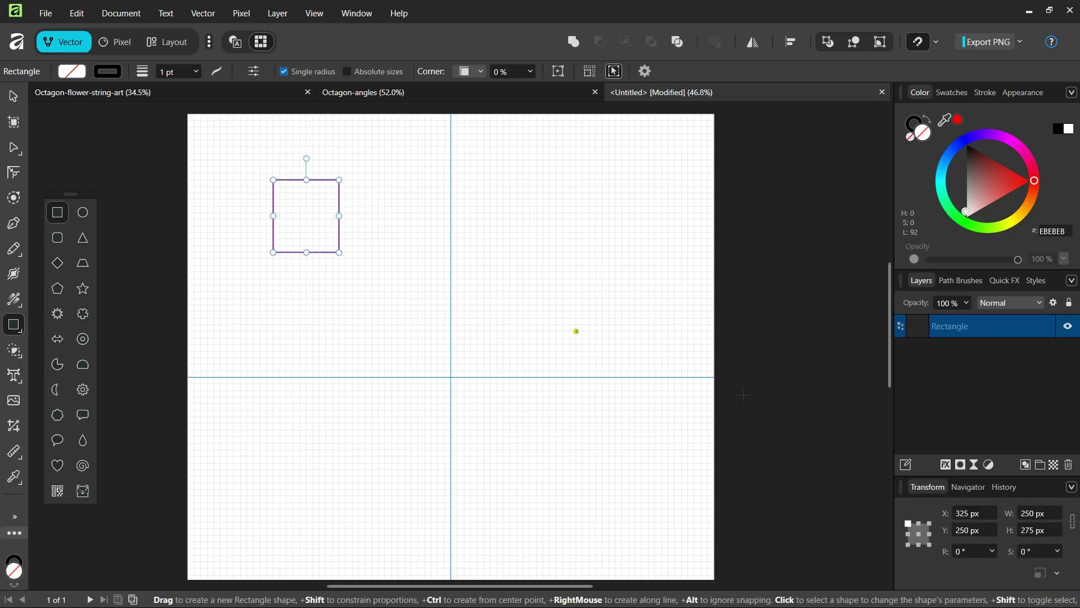
left_click(1040, 513)
type("3")
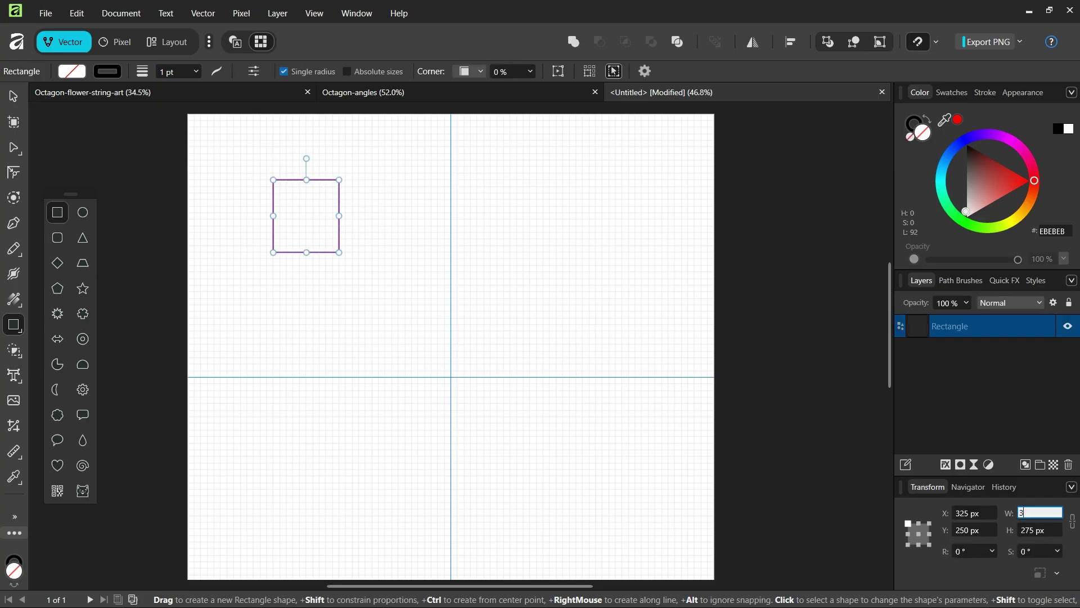
type("50")
key("Tab")
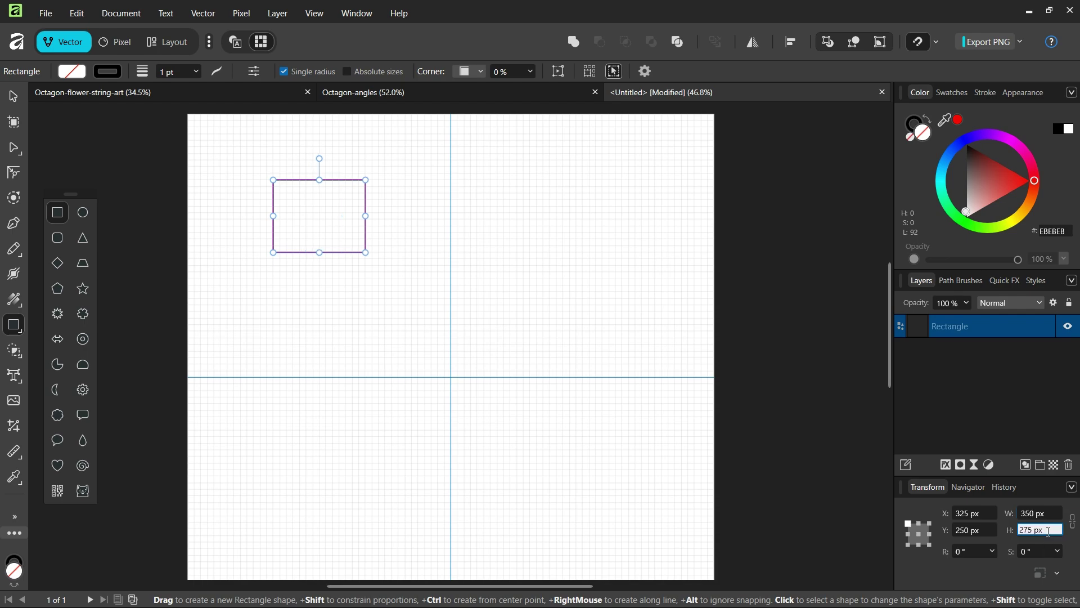
type("350")
key("Return")
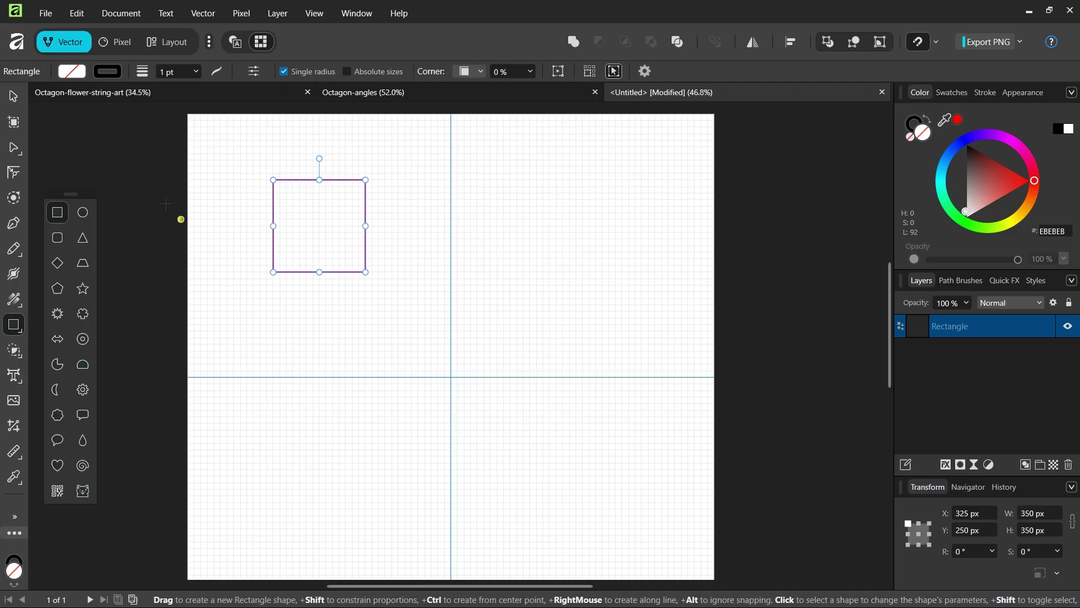
Move the square so its bottom-right corner sits on the guides' crossing at X 650, Y 650
left_click(14, 99)
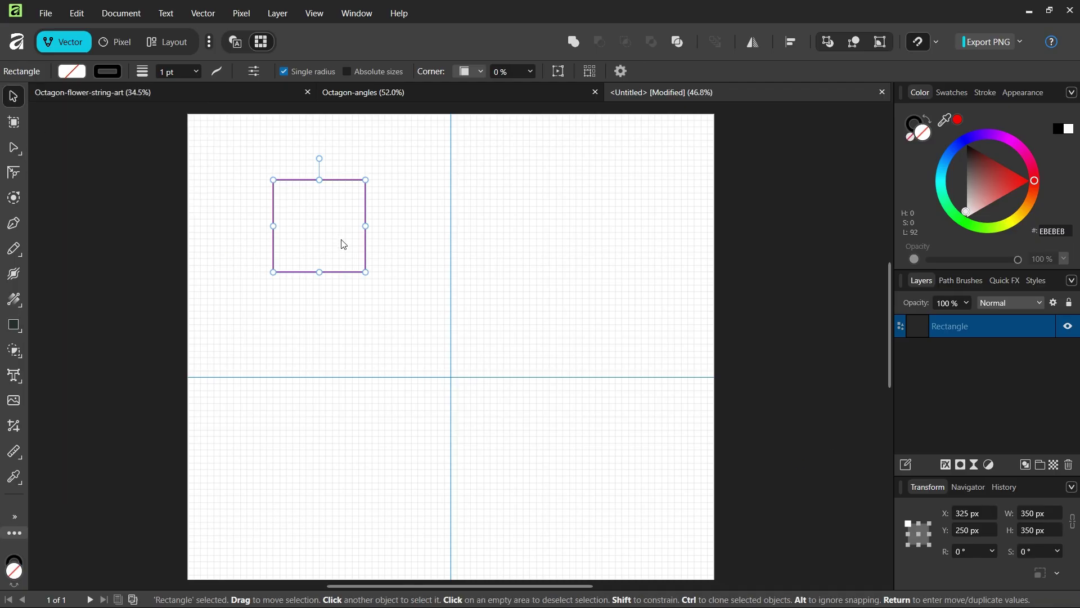
left_click_drag(369, 242, 451, 347)
scroll(451, 362, "up", 2)
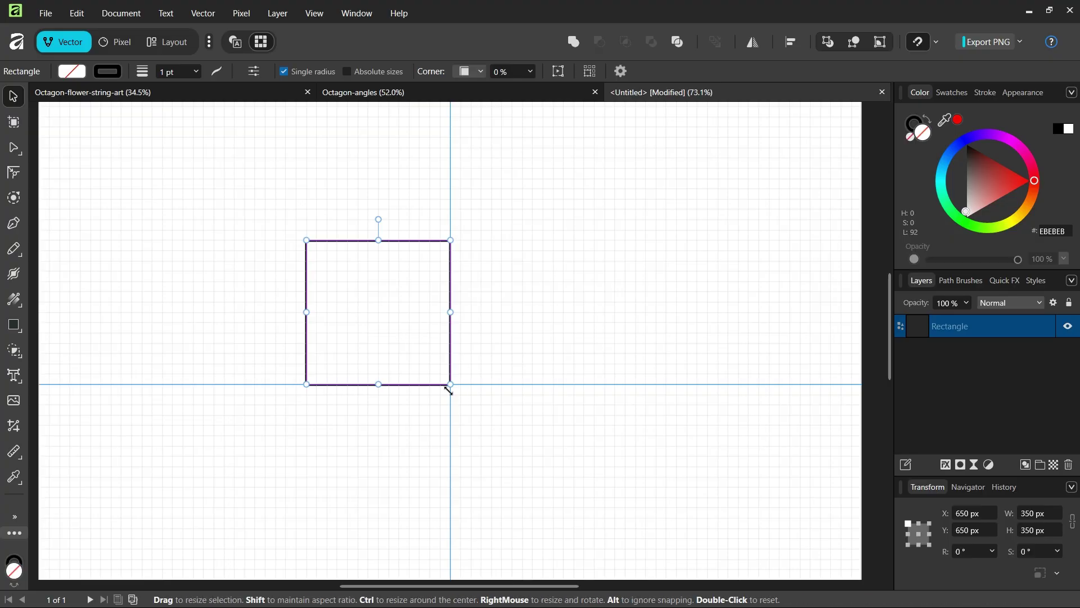
scroll(449, 390, "down", 3)
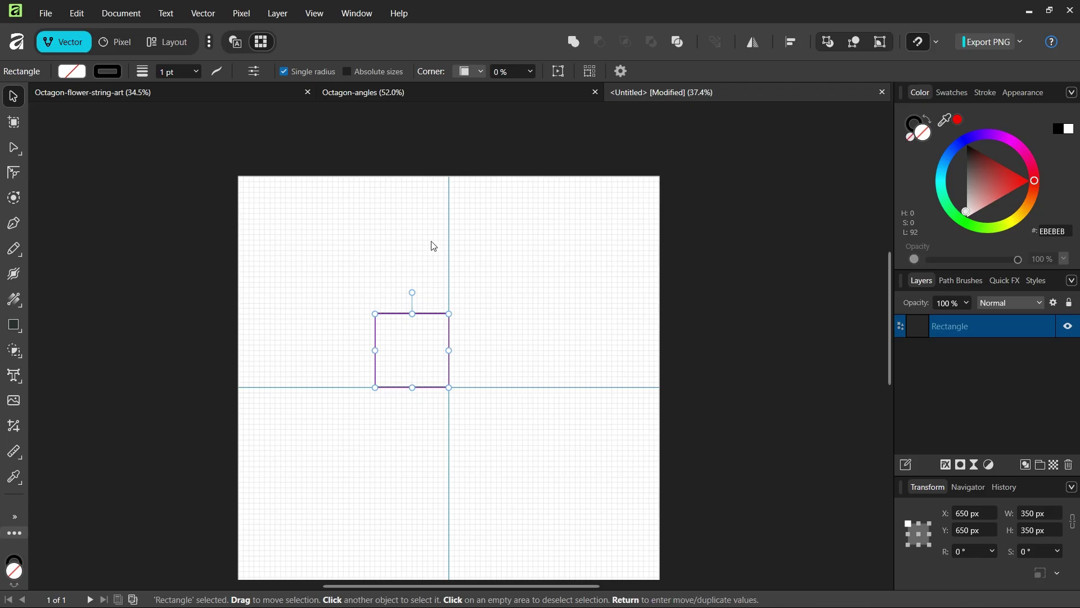
scroll(446, 436, "up", 1)
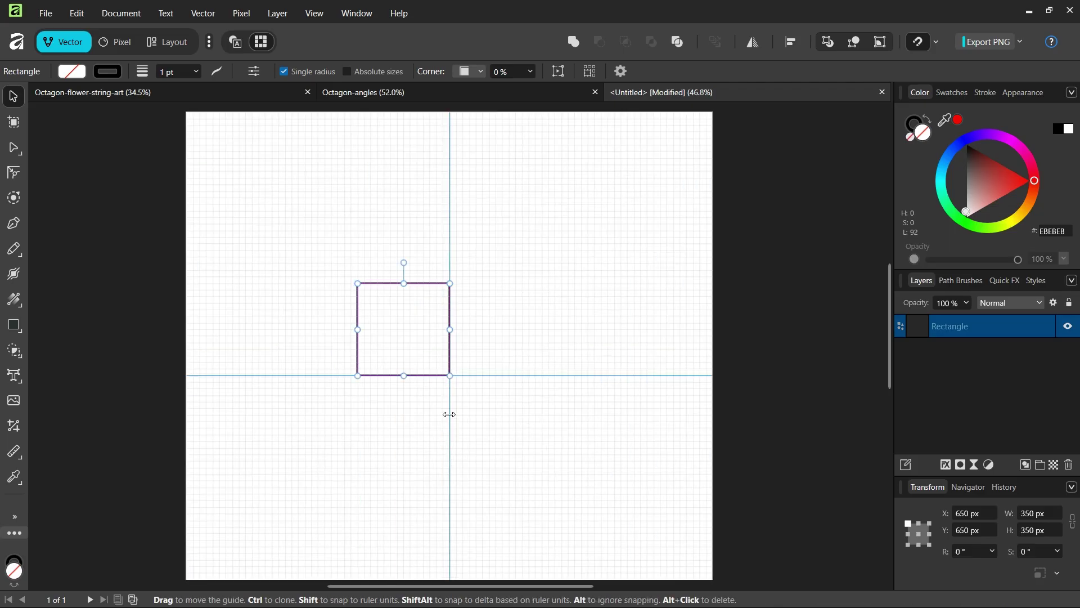
scroll(449, 413, "up", 1)
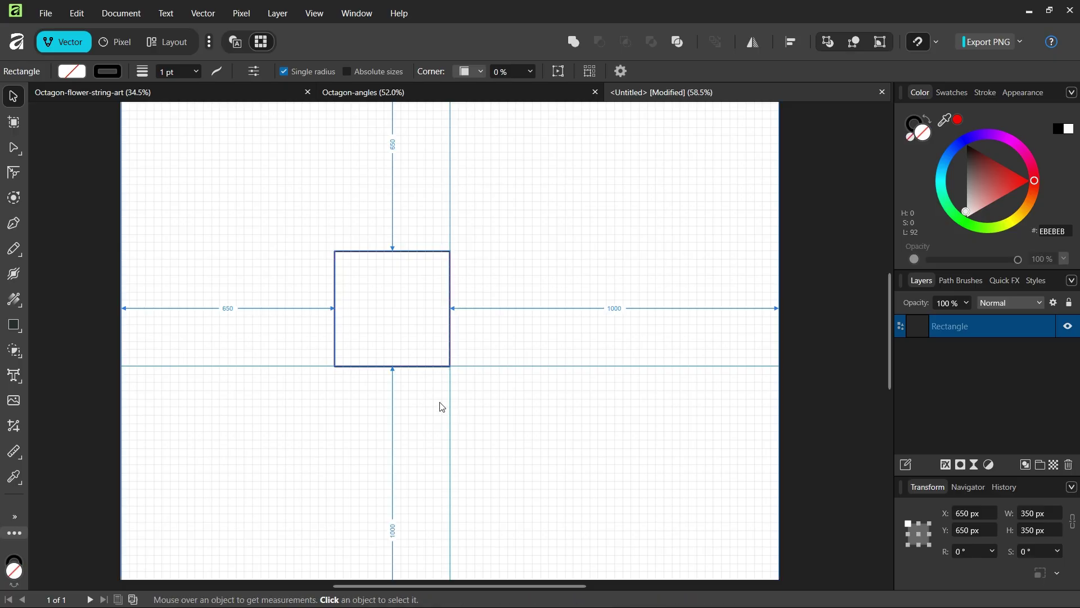
scroll(440, 400, "up", 1)
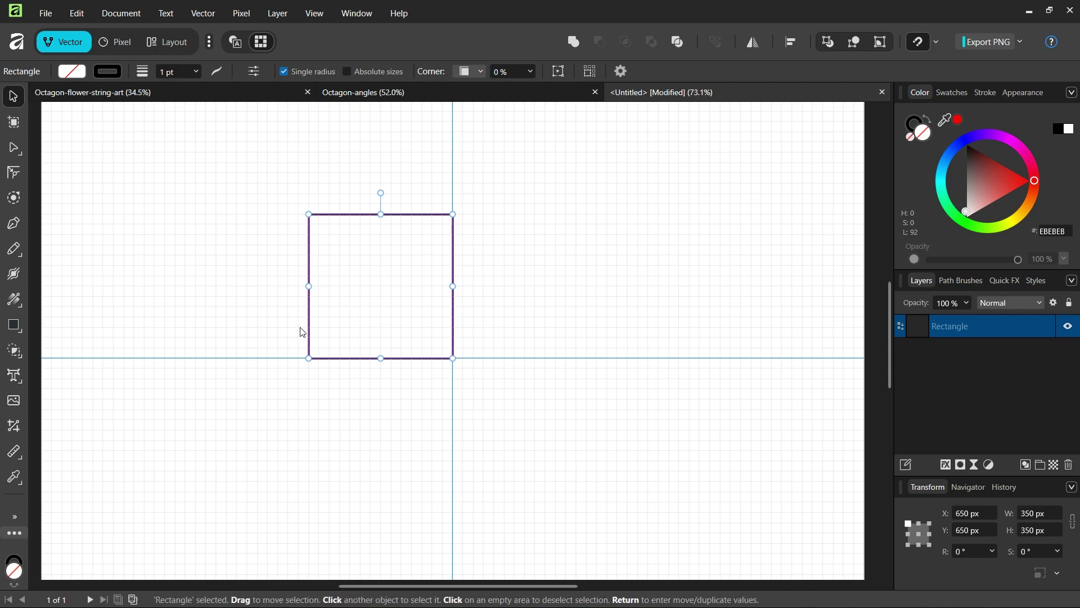
scroll(399, 365, "down", 1)
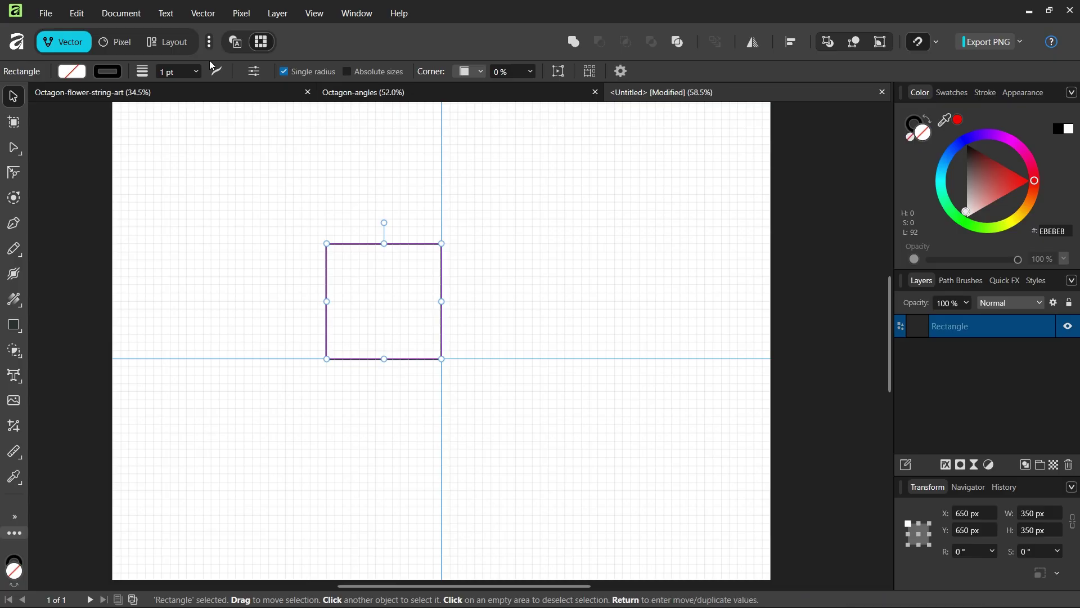
Convert the square to curves with Vector > Convert to Curves
left_click(203, 13)
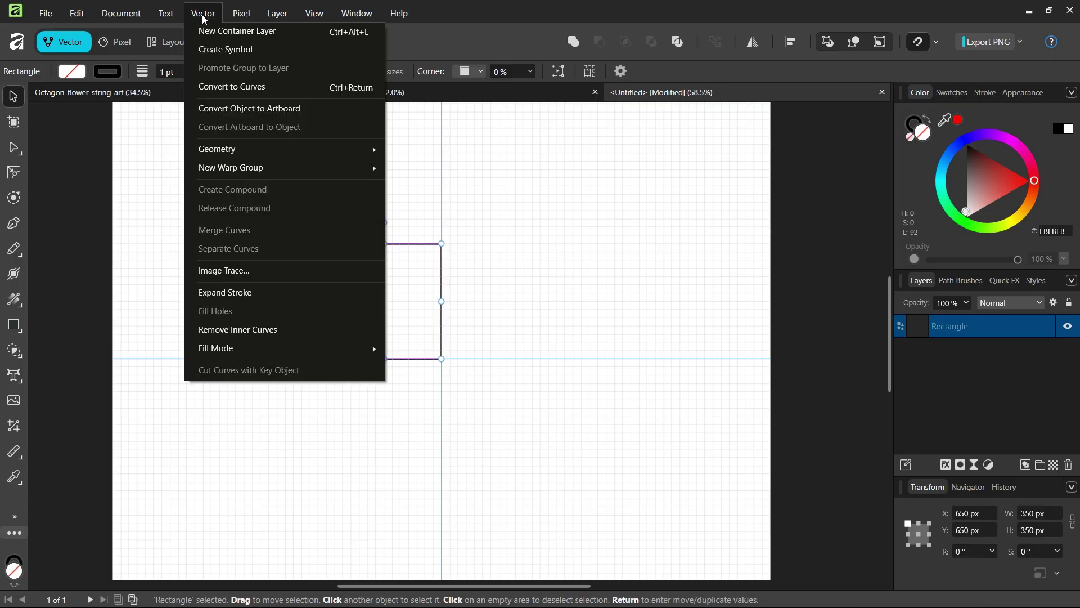
left_click(230, 87)
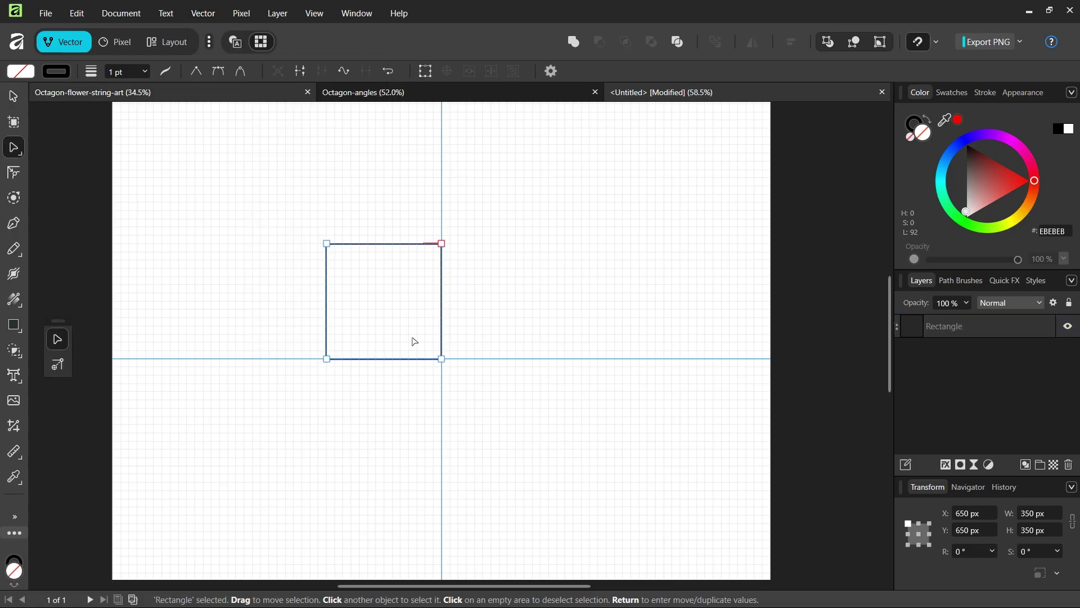
scroll(397, 343, "up", 1)
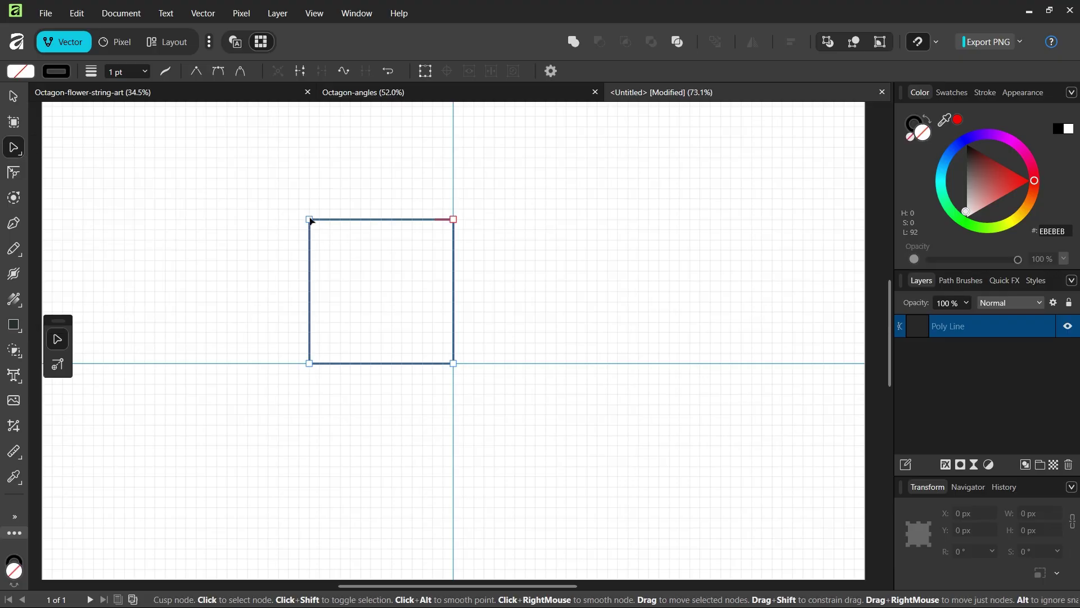
Break the curve at the top-left and bottom-right corner nodes with the Node Tool
left_click(310, 220)
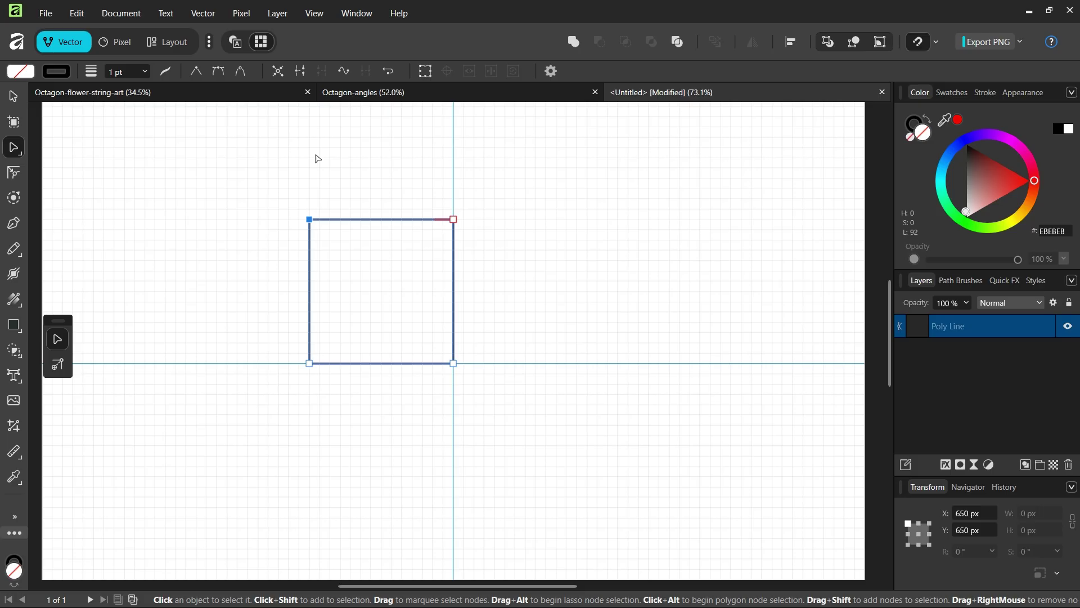
left_click(300, 73)
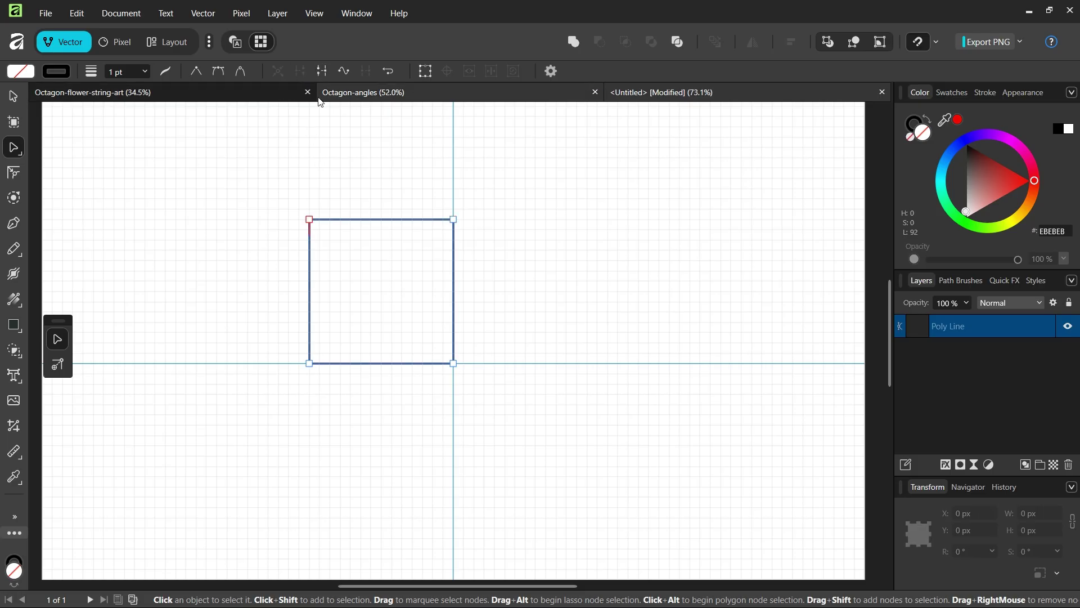
scroll(455, 381, "up", 1)
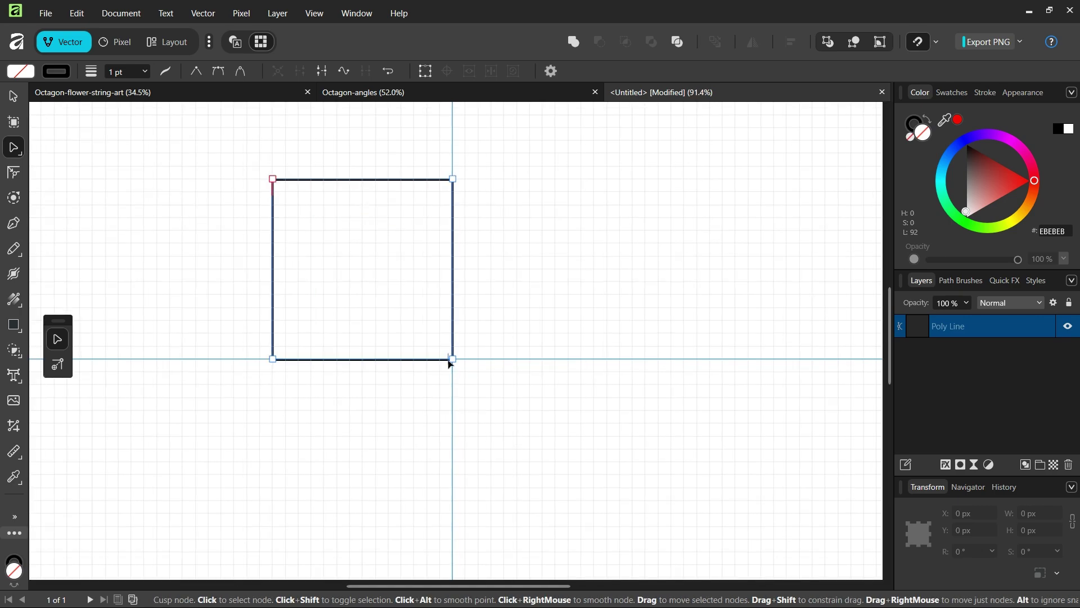
left_click(454, 359)
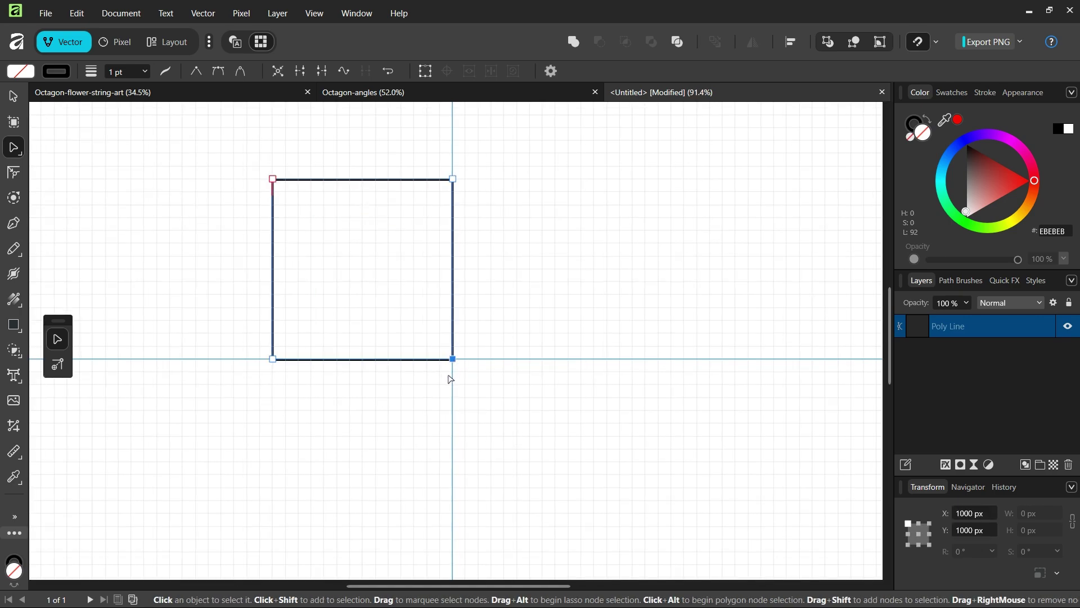
left_click(300, 72)
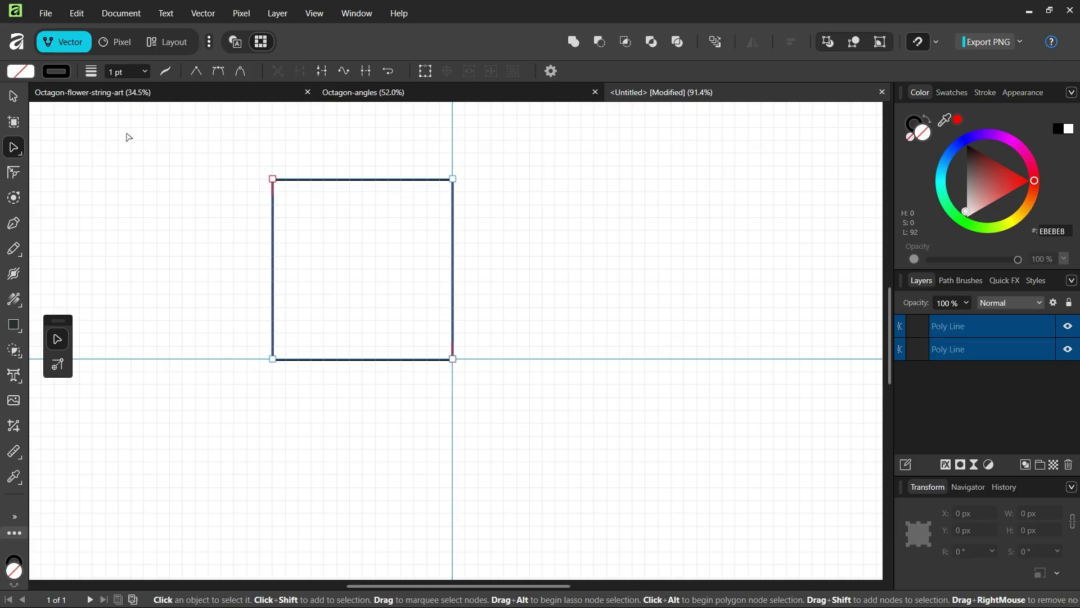
Select the left-and-bottom poly line with the Move Tool and remove it, keeping the top-right line
left_click(15, 102)
scroll(200, 268, "down", 2)
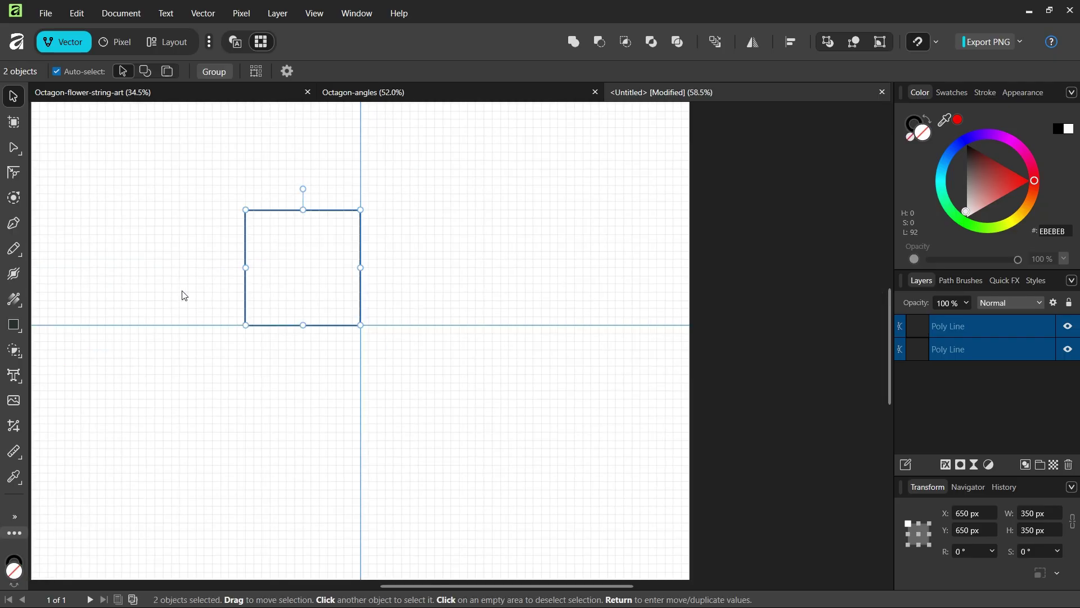
scroll(129, 318, "up", 1)
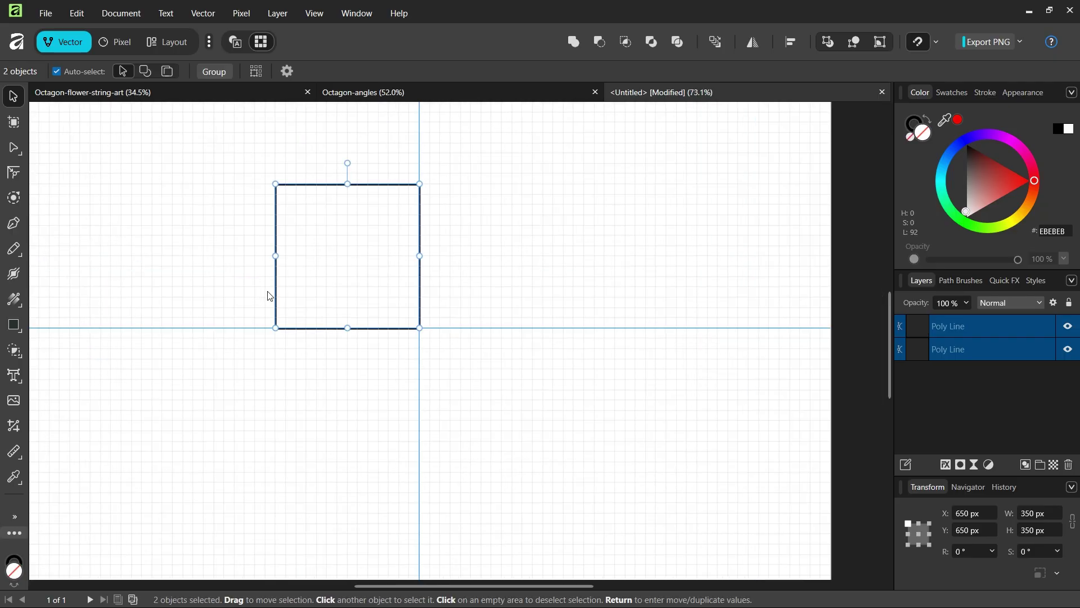
left_click(274, 198)
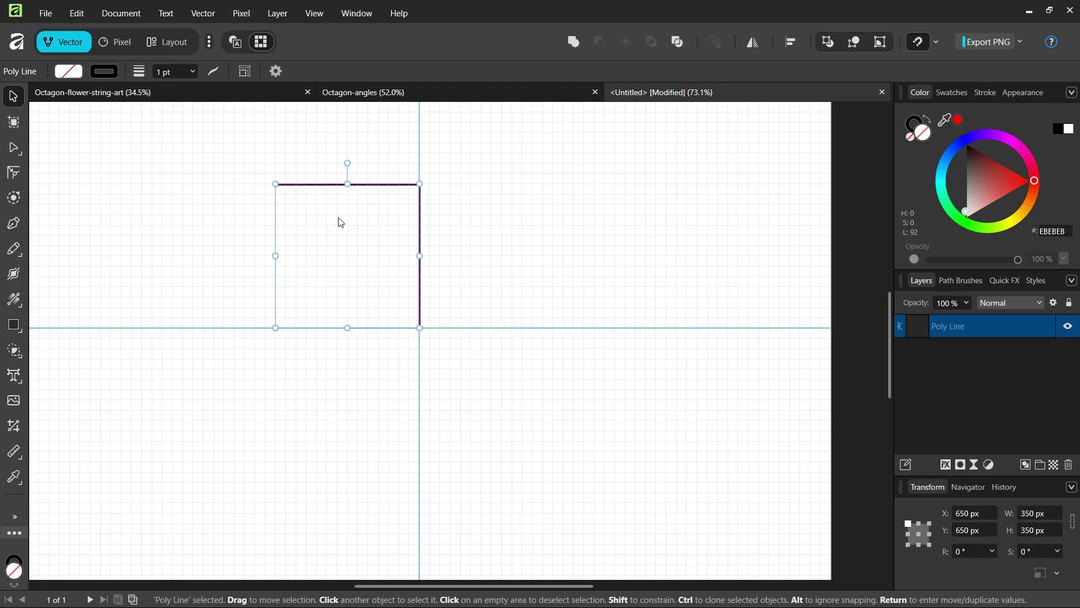
scroll(339, 218, "up", 1)
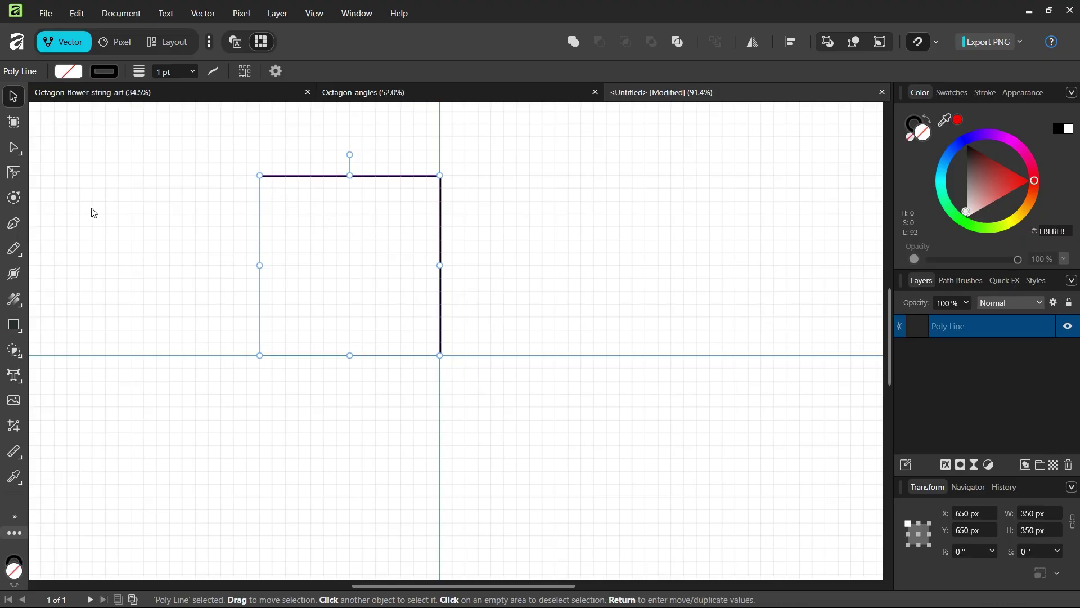
Draw two Pen lines from top-edge nodes to successively lower snapped points on the right edge
left_click(13, 225)
scroll(397, 225, "up", 1)
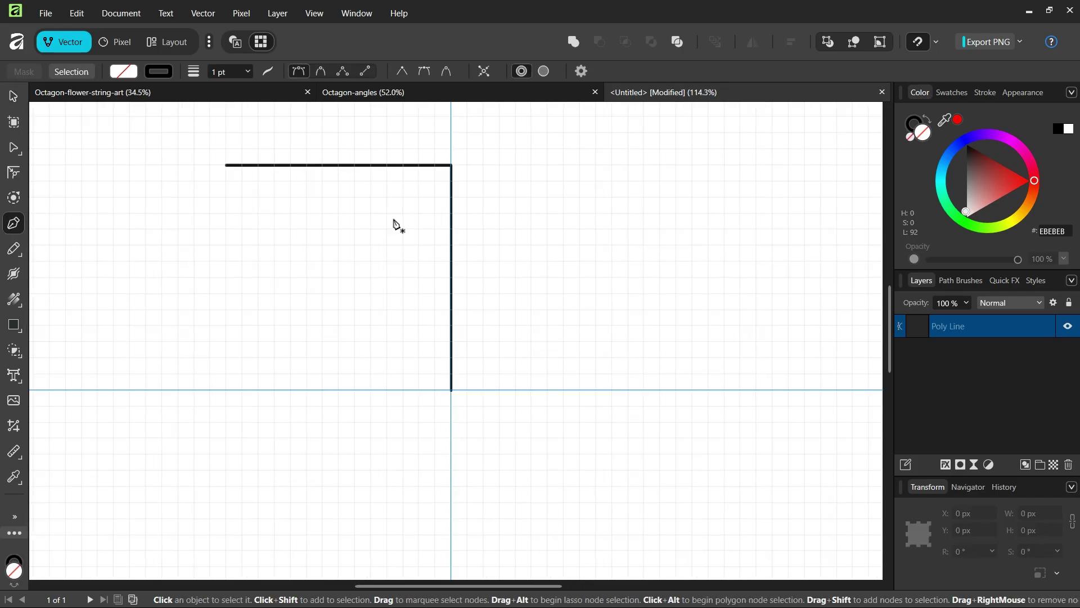
left_click(243, 165)
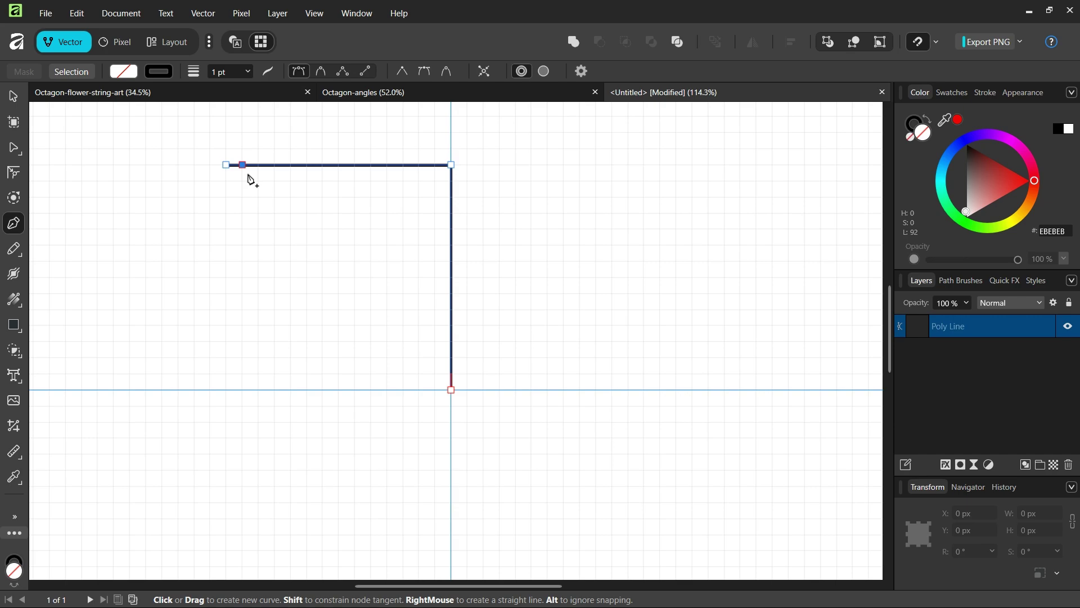
scroll(248, 175, "up", 1)
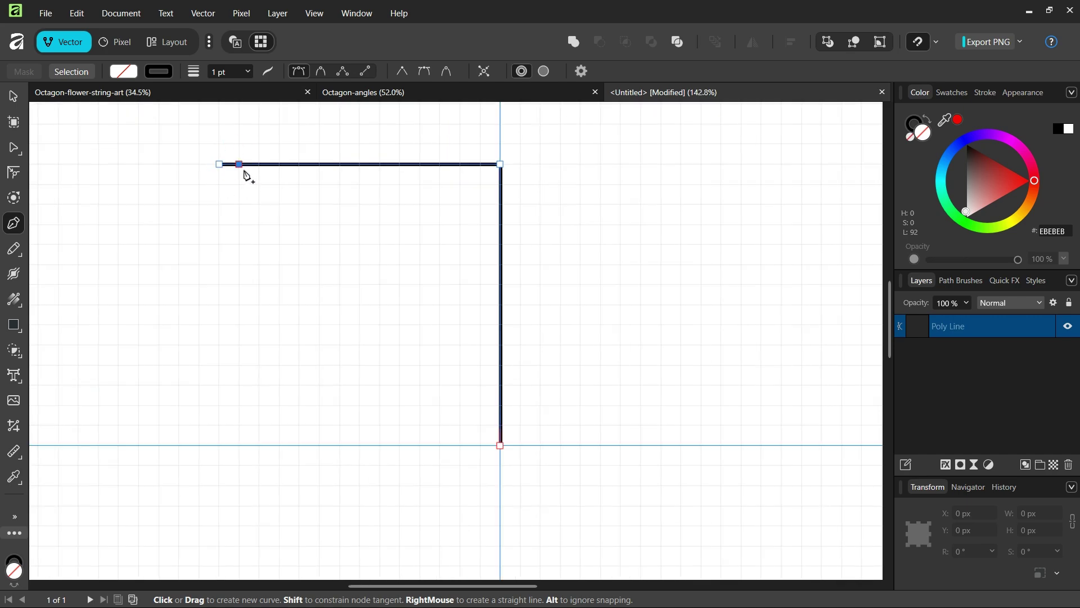
scroll(241, 170, "up", 1)
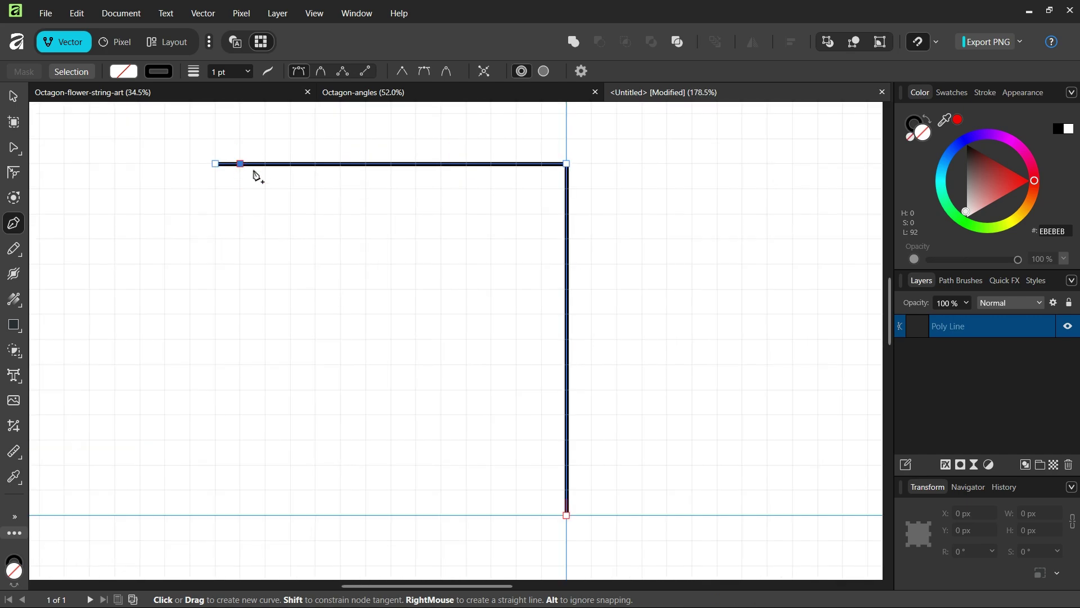
left_click(240, 166)
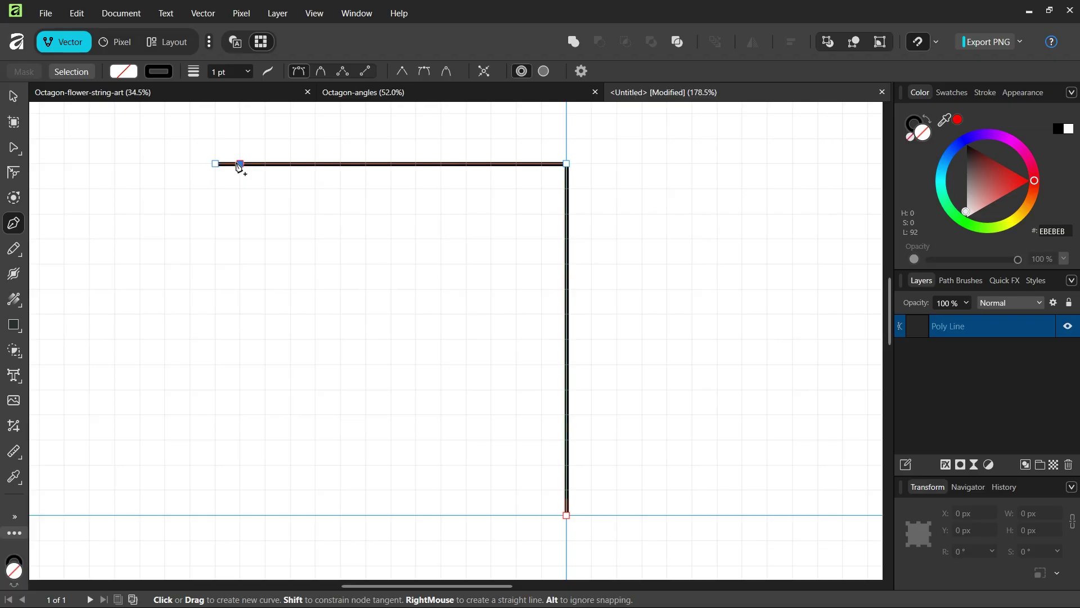
left_click(568, 195)
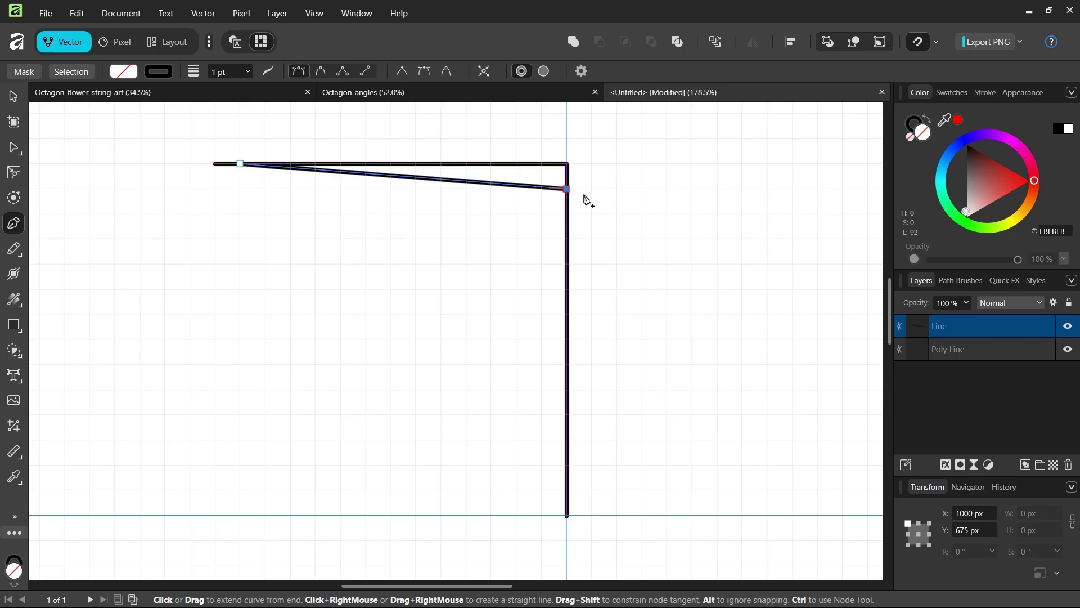
key("Escape")
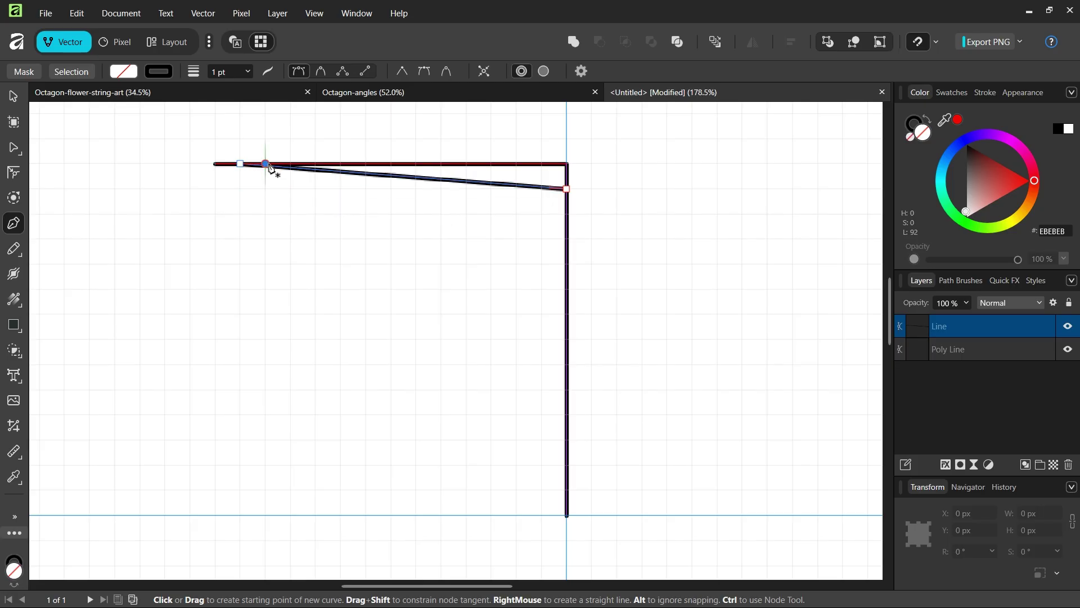
left_click(567, 214)
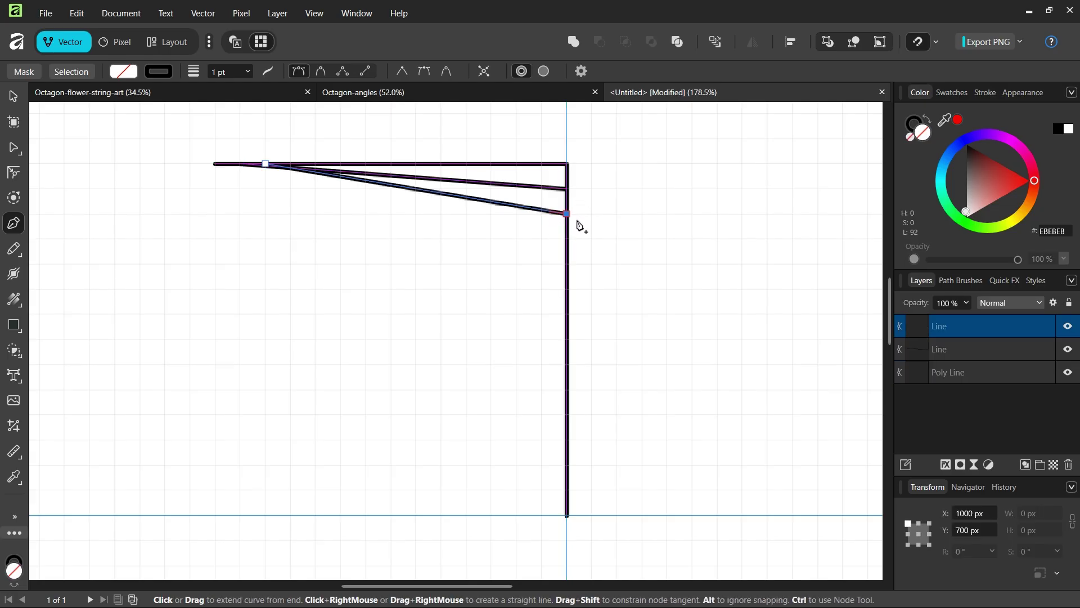
key("Escape")
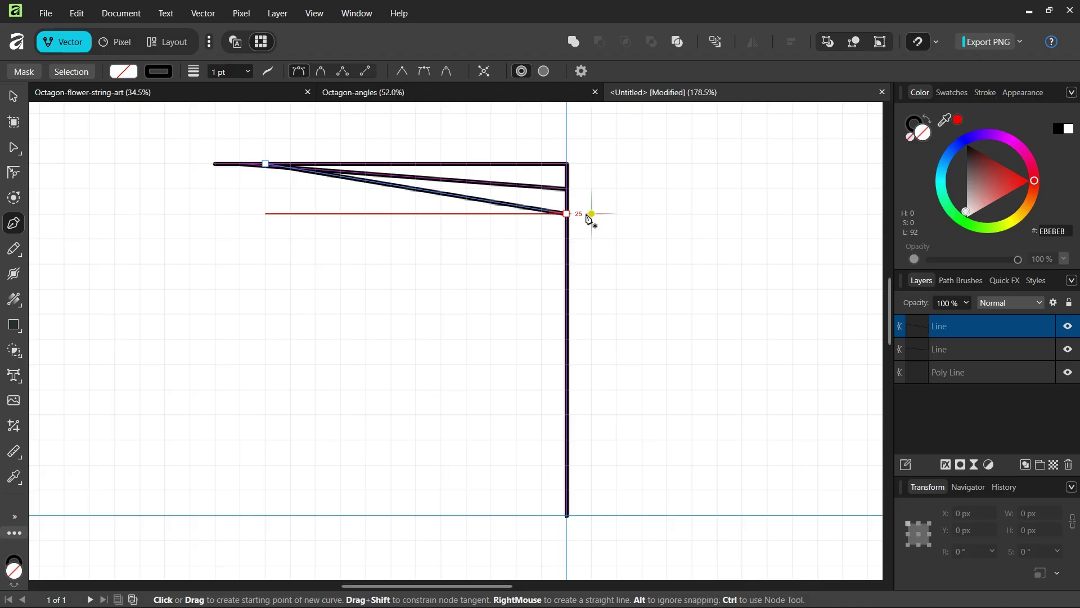
Draw the next string lines from top-line nodes to snapped points partway down the vertical line
left_click(291, 165)
left_click(567, 239)
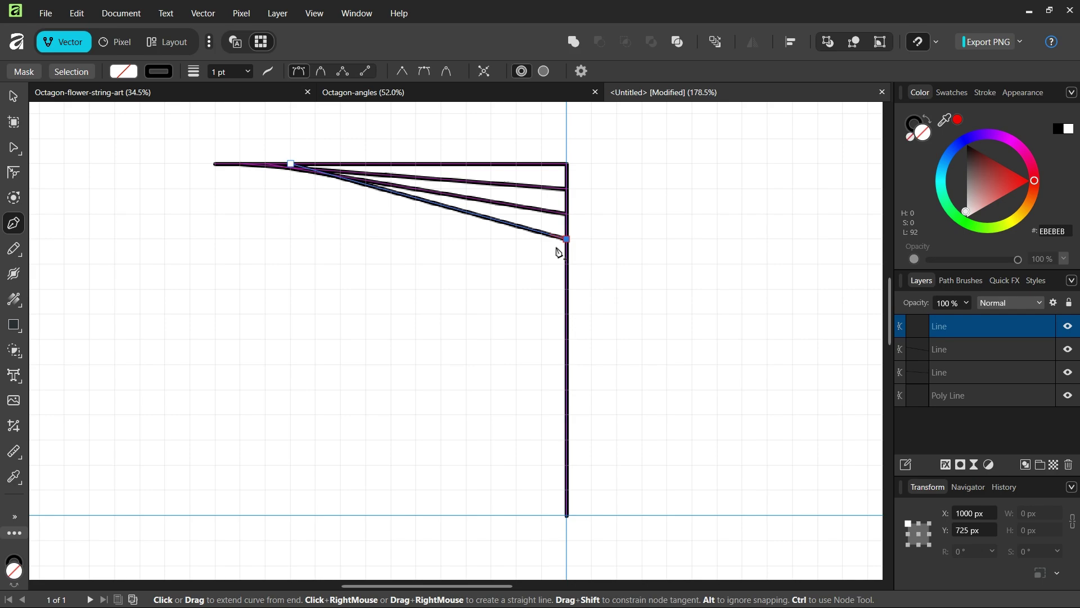
key("Escape")
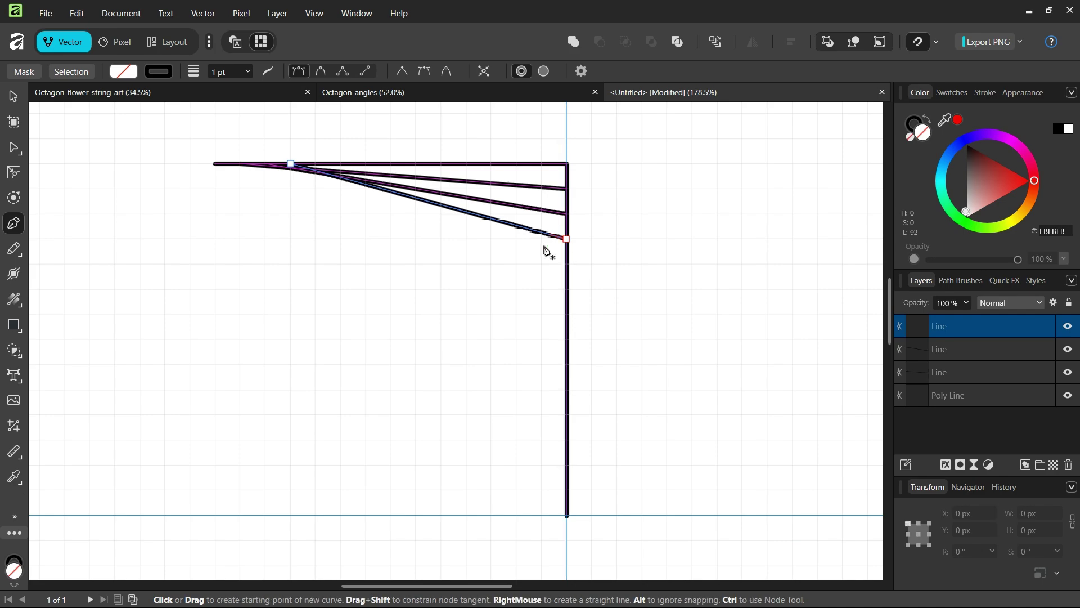
left_click(566, 263)
key("Escape")
left_click(341, 164)
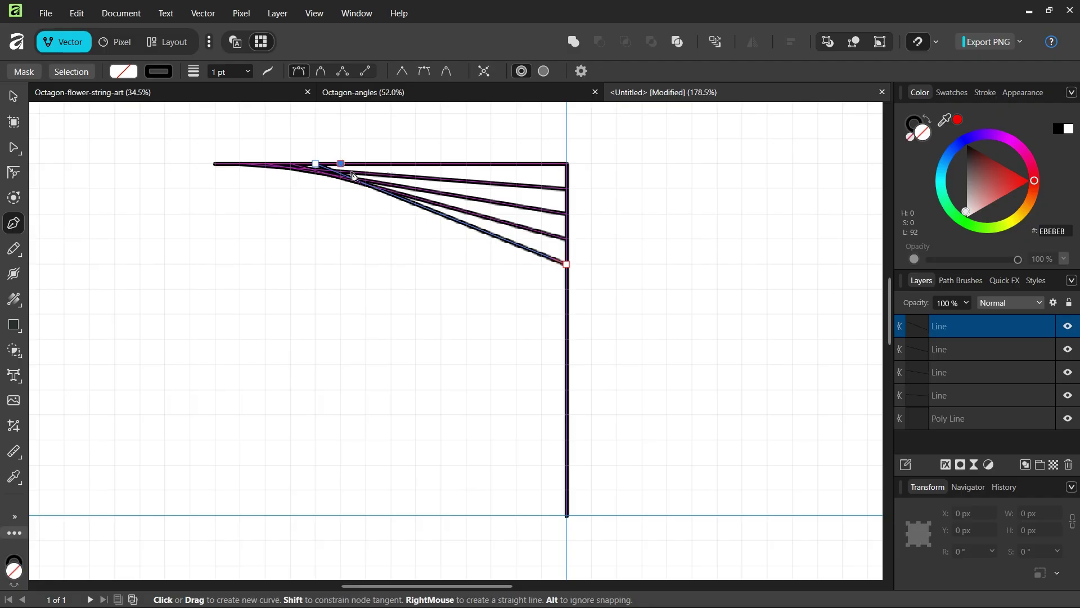
left_click(566, 288)
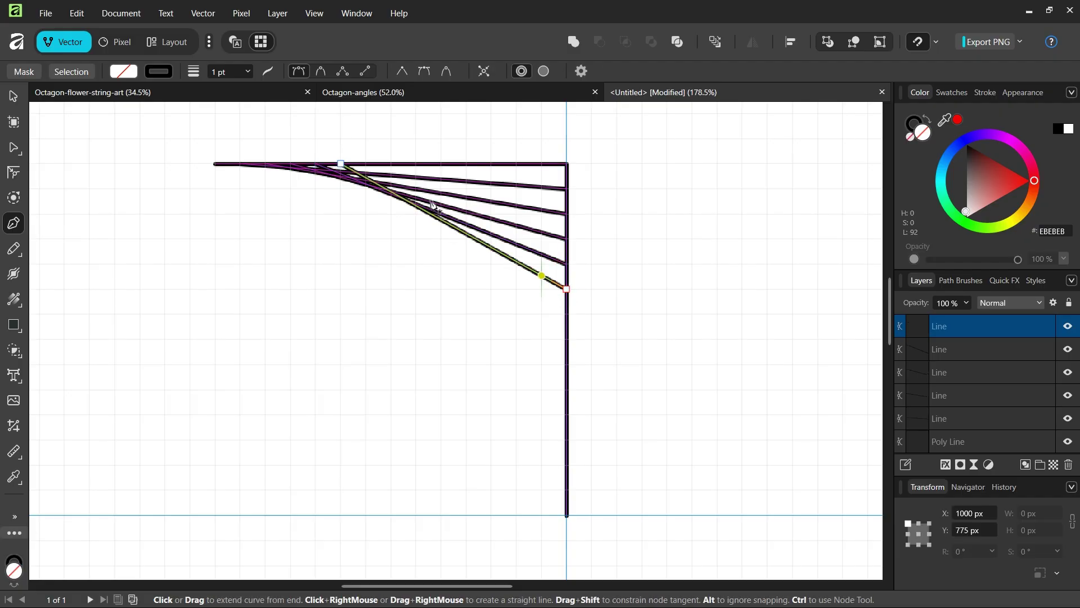
key("Escape")
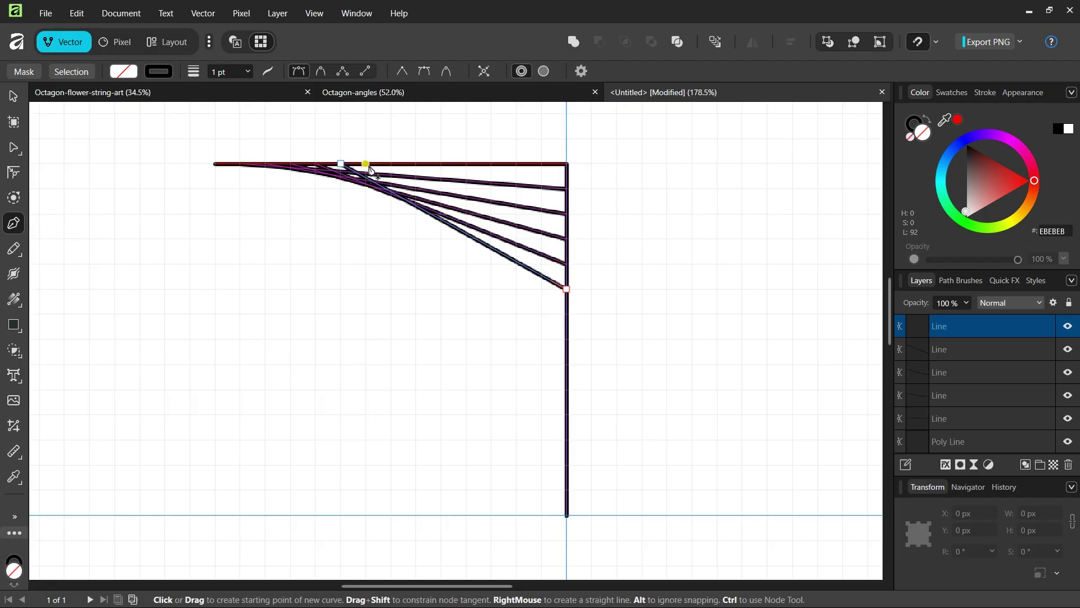
left_click(566, 314)
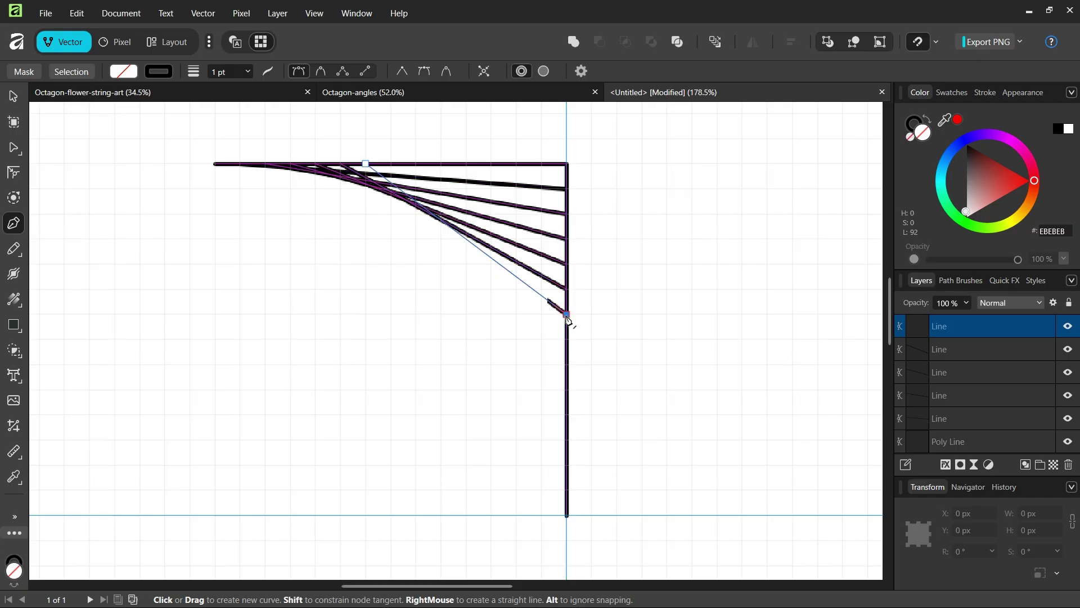
left_click(391, 163)
left_click(566, 339)
key("Escape")
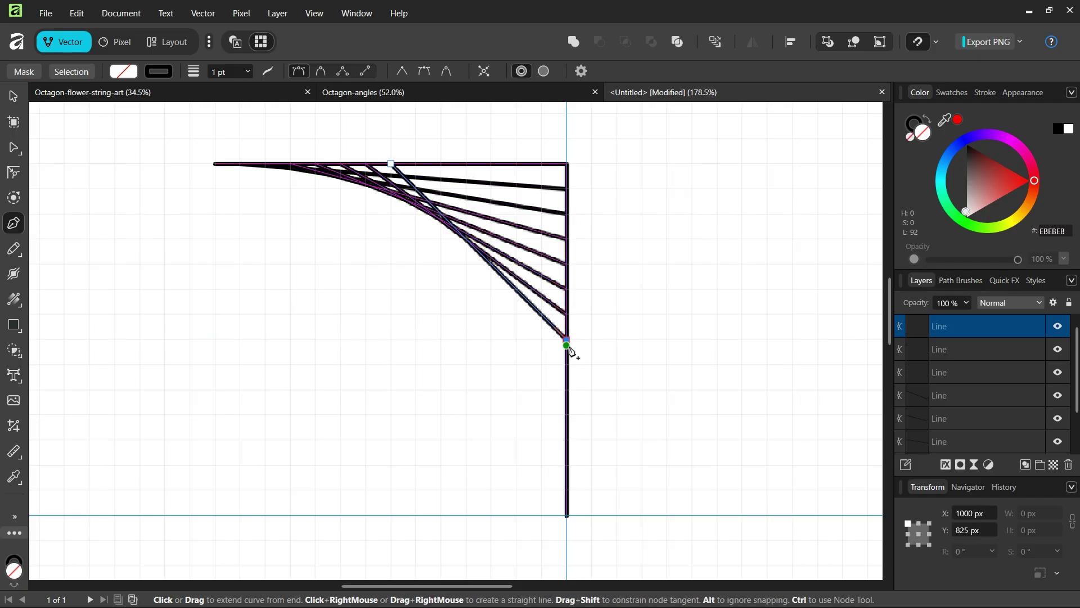
left_click(416, 164)
left_click(566, 366)
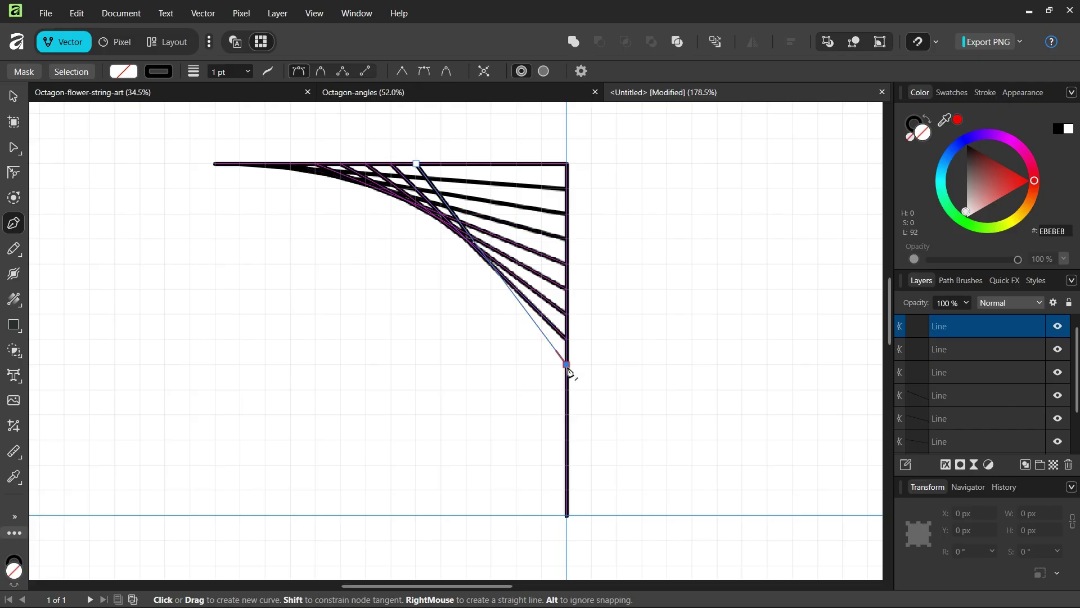
key("Escape")
Draw the remaining lines to the vertical line's bottom to complete the curve, then switch to Move
left_click(441, 164)
left_click(566, 390)
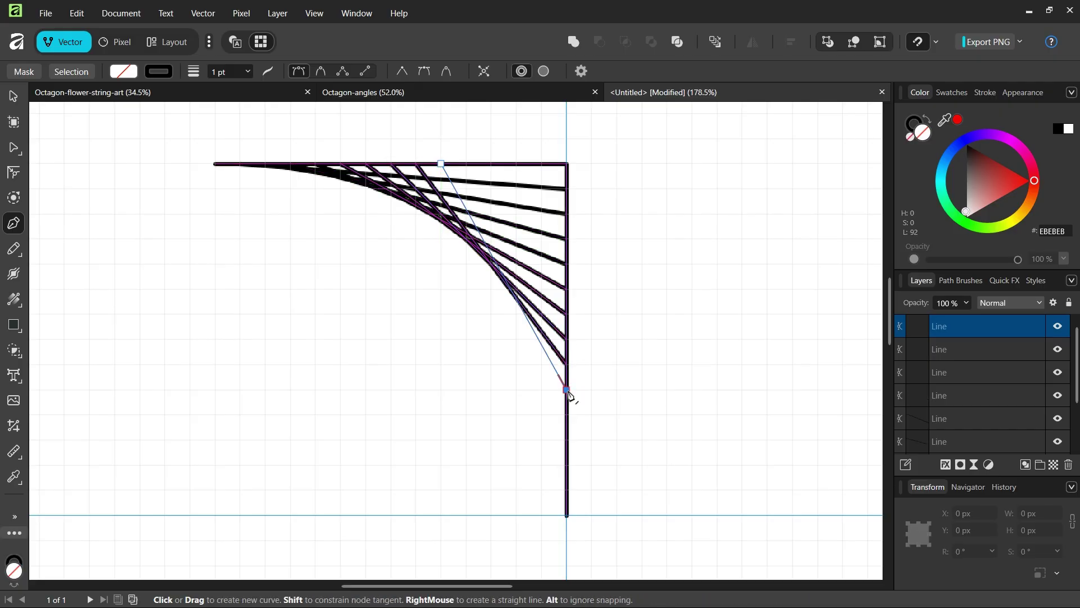
key("Escape")
left_click(466, 164)
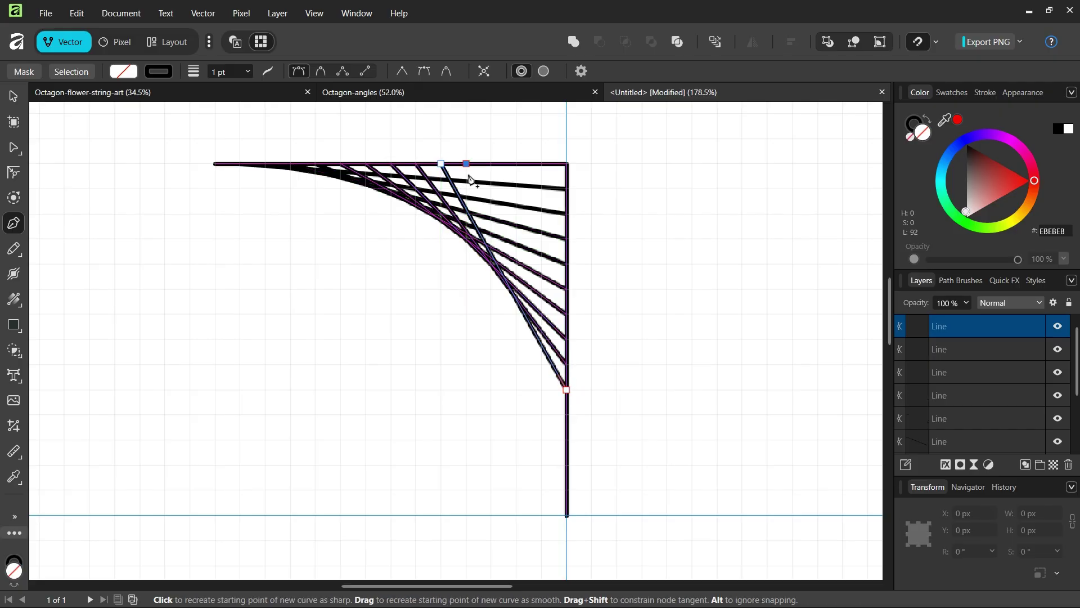
left_click(566, 415)
key("Escape")
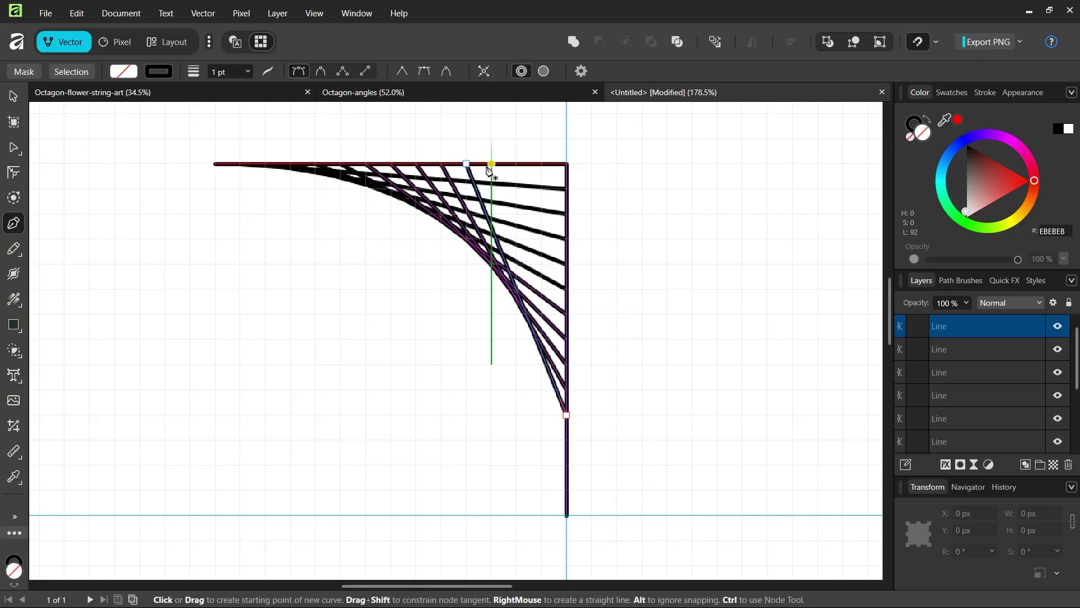
left_click(492, 164)
left_click(567, 440)
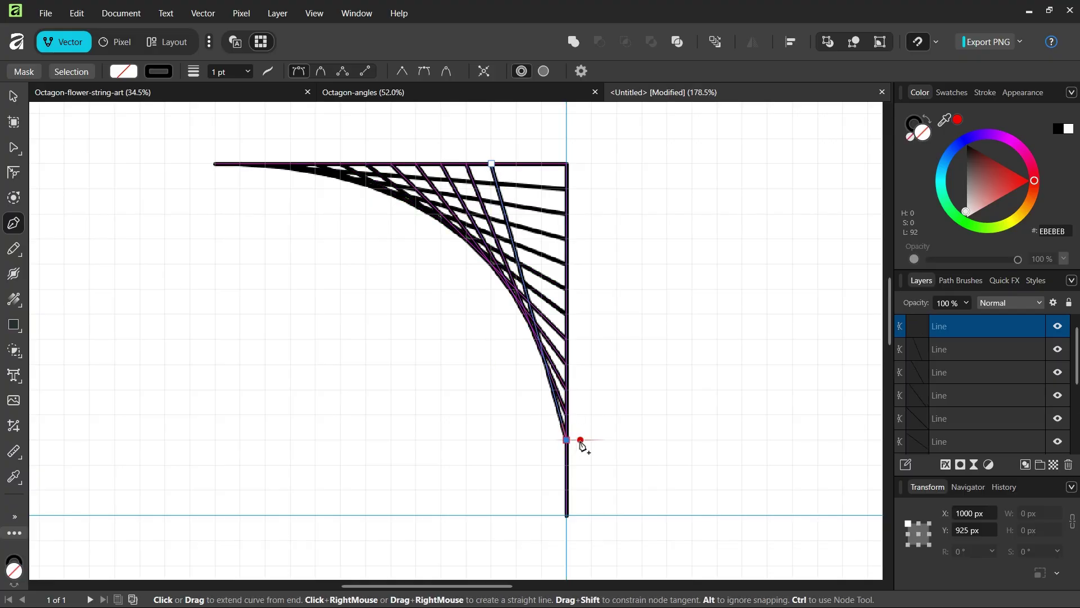
key("Escape")
left_click(516, 163)
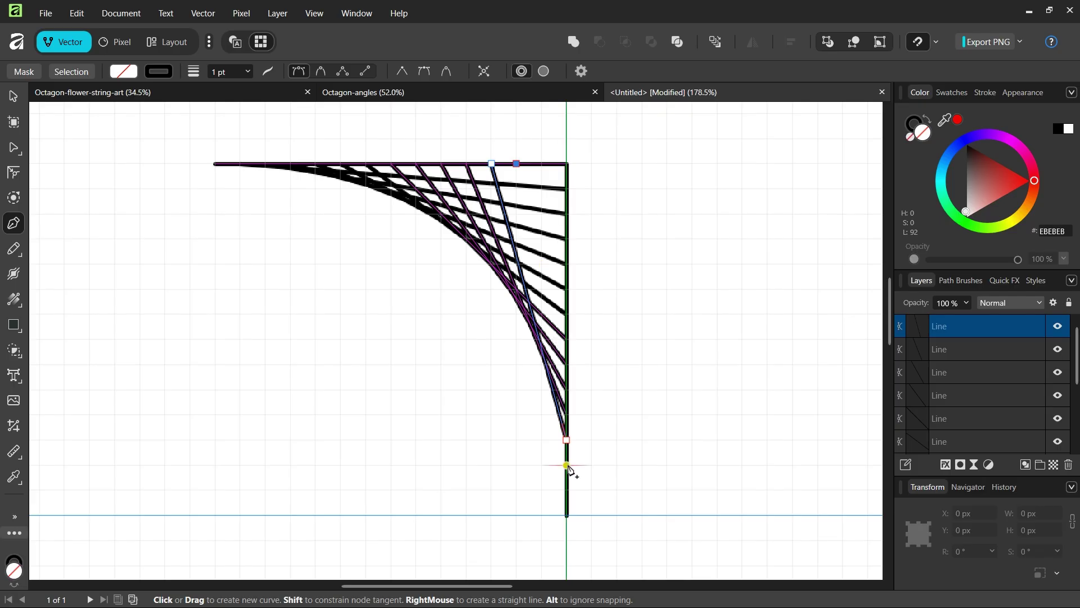
left_click(566, 465)
key("Escape")
left_click(541, 164)
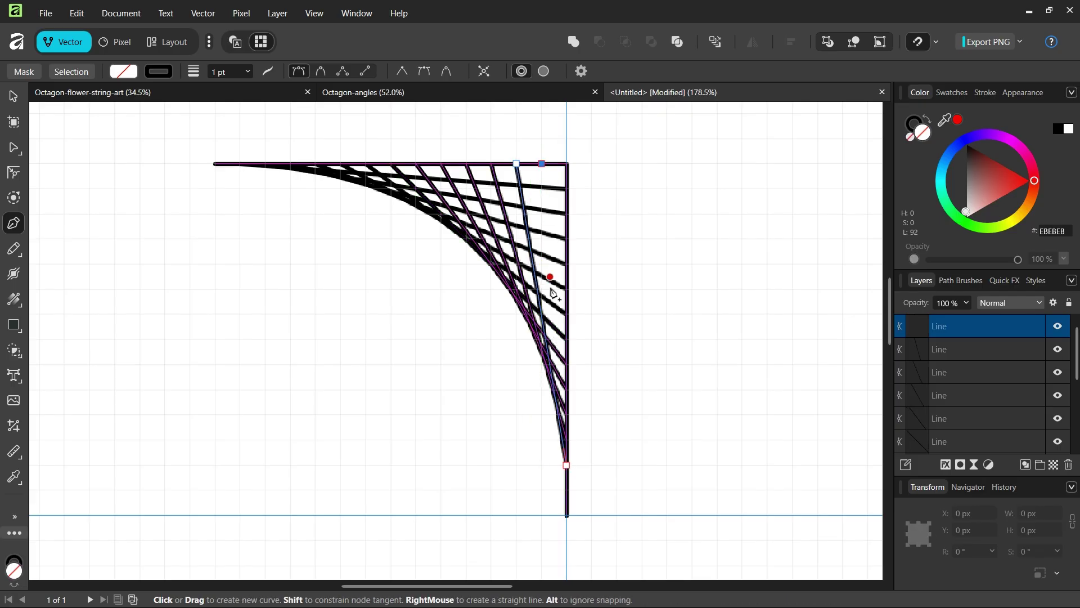
left_click(567, 490)
scroll(566, 498, "down", 1)
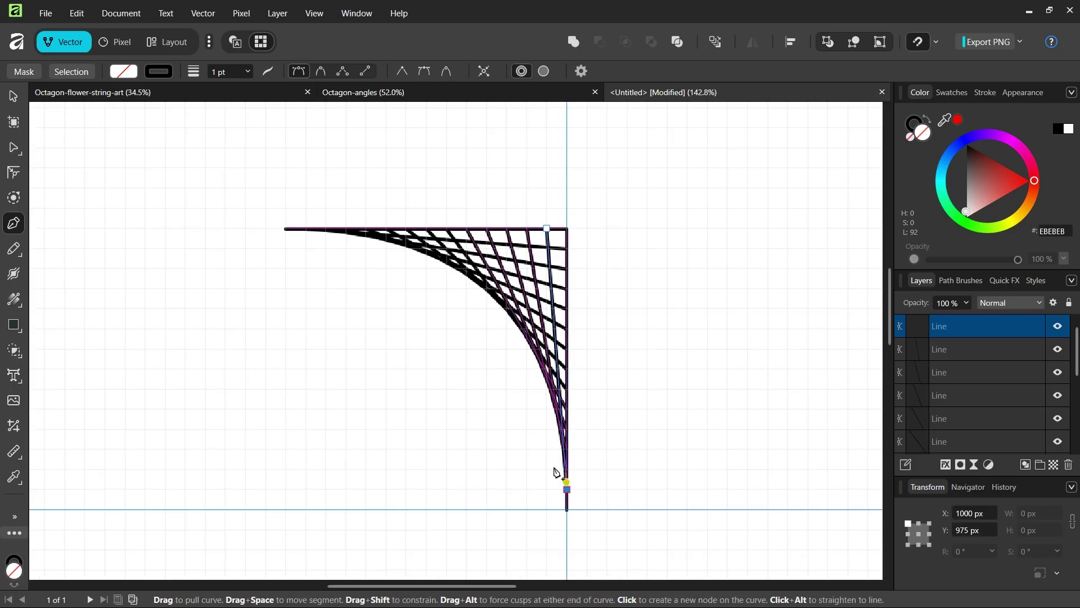
key("v")
scroll(262, 261, "down", 2)
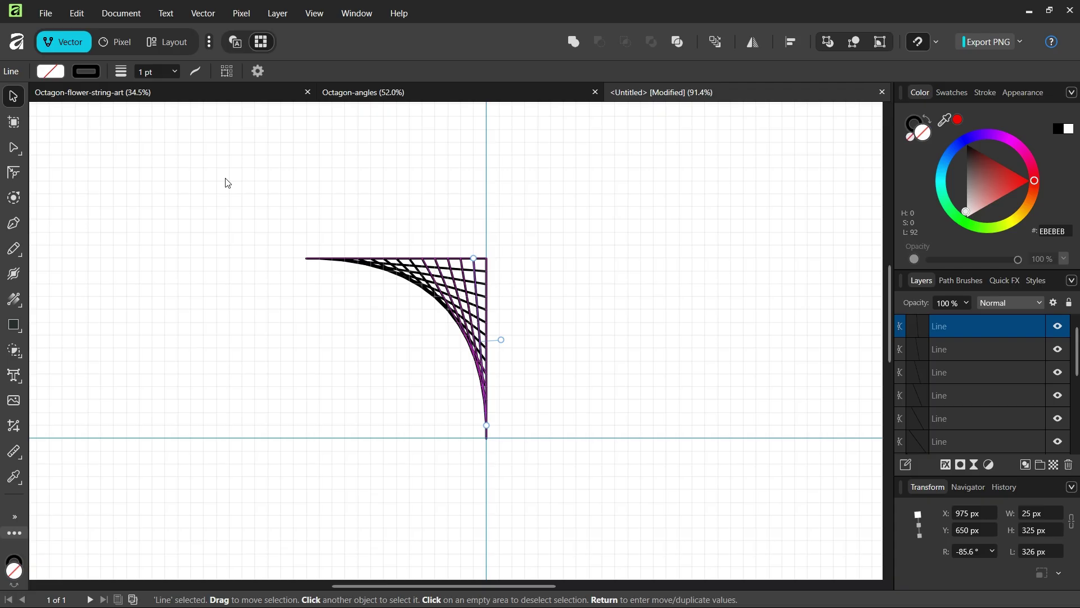
Select all fourteen string lines and group them
left_click_drag(226, 178, 574, 492)
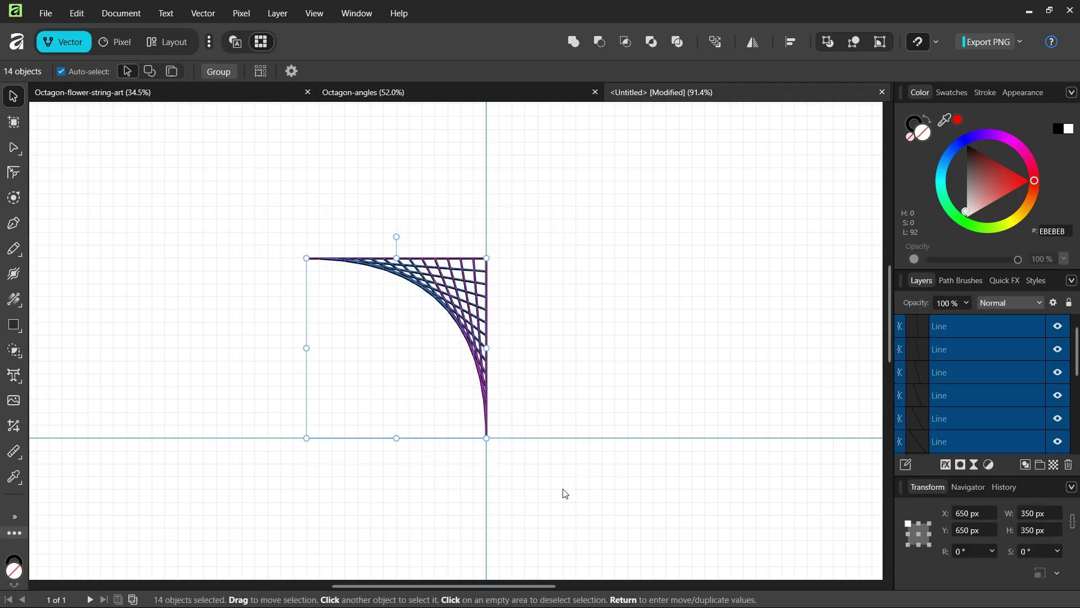
key("alt")
key("ctrl+g")
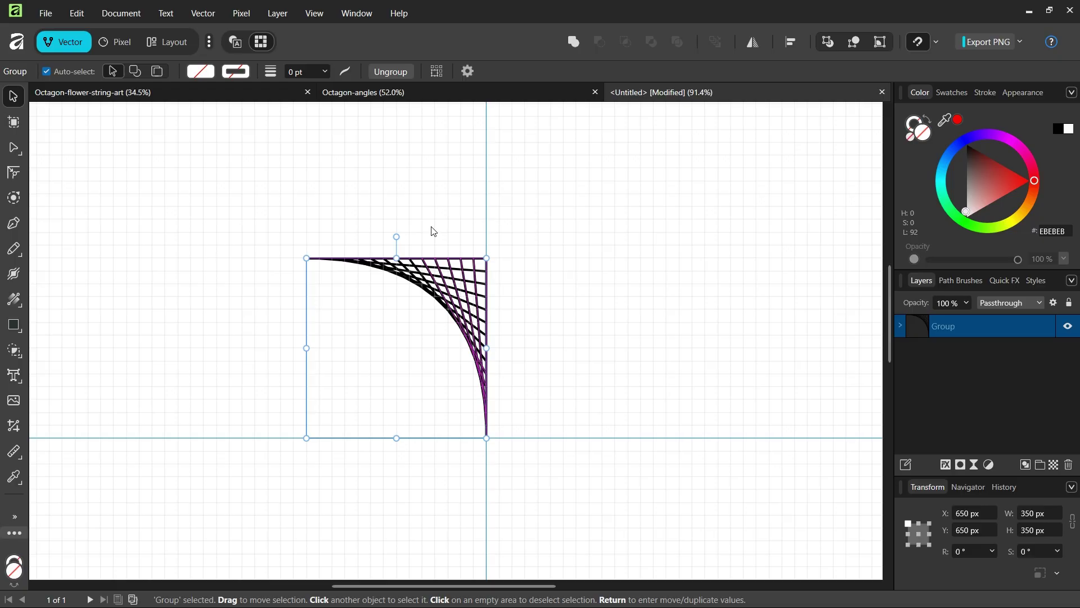
Duplicate the group, flip it horizontally, snap it beside the original, and select both
key("ctrl+j")
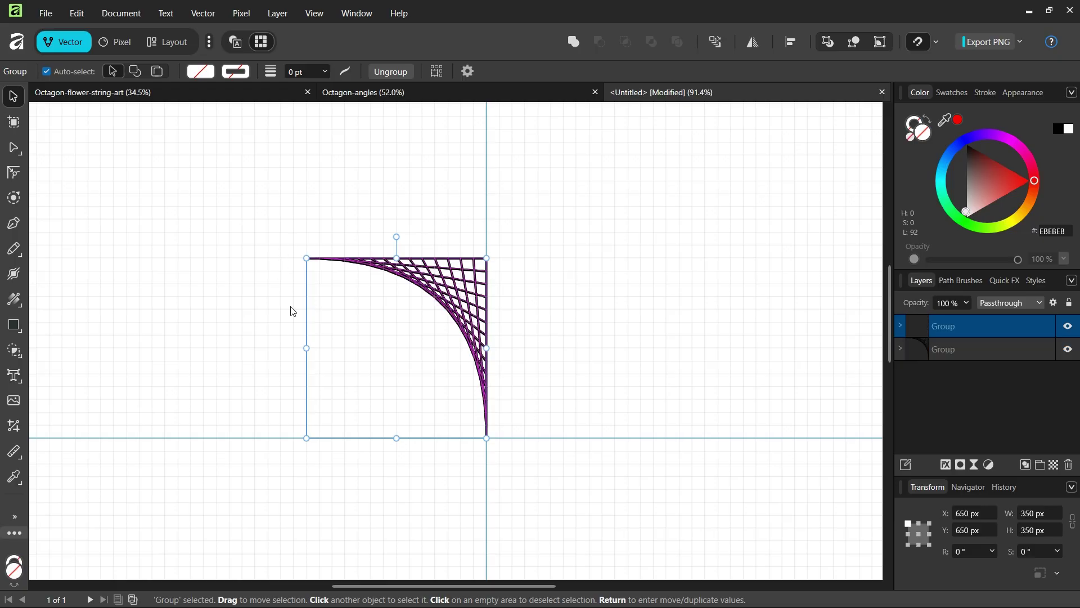
left_click(754, 43)
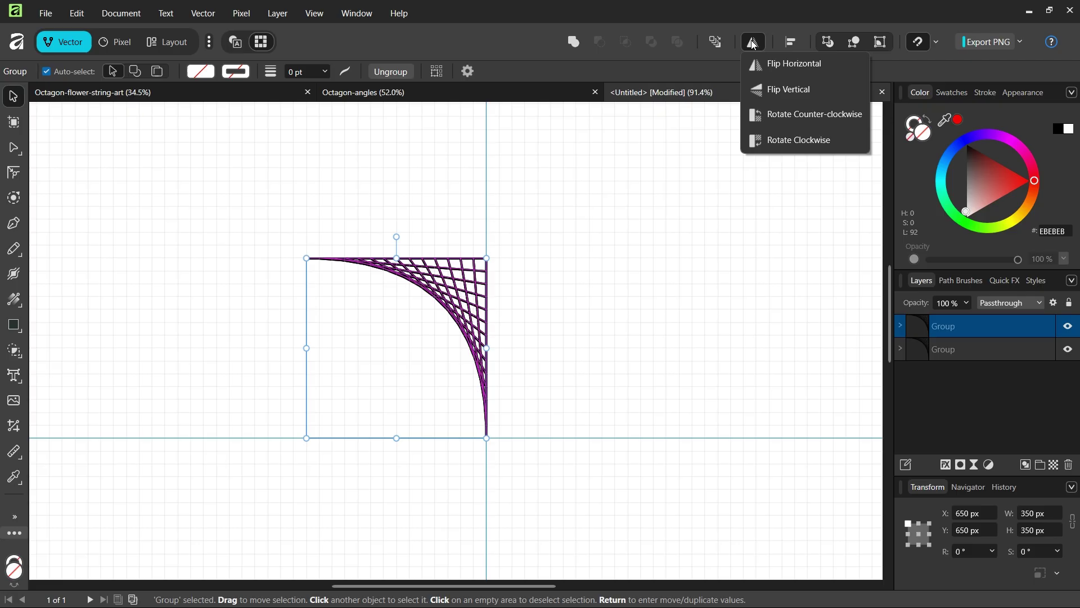
left_click(764, 60)
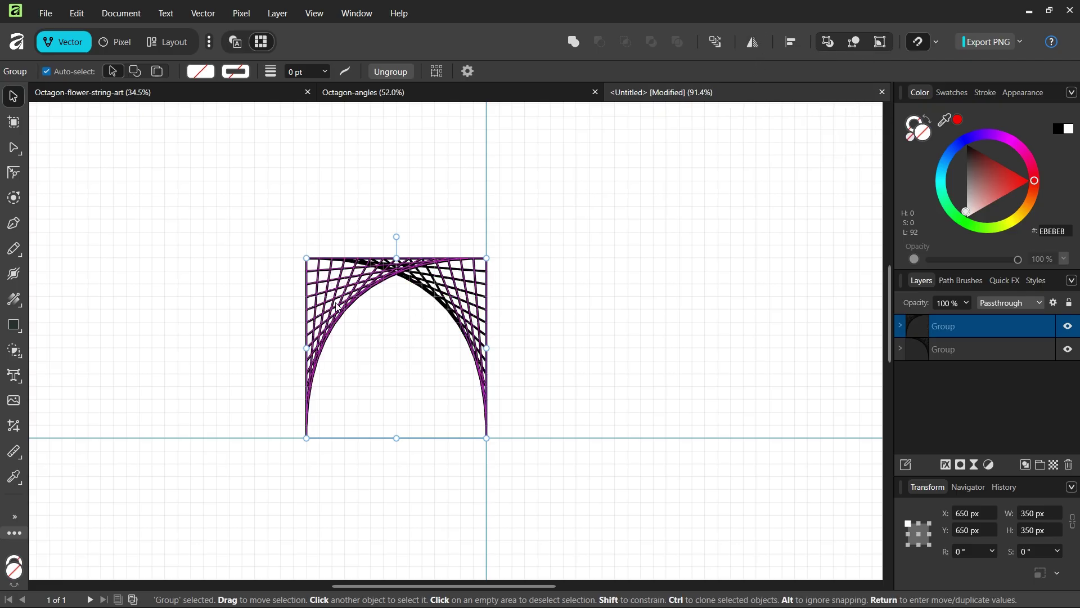
left_click_drag(328, 298, 499, 303)
scroll(489, 310, "down", 2)
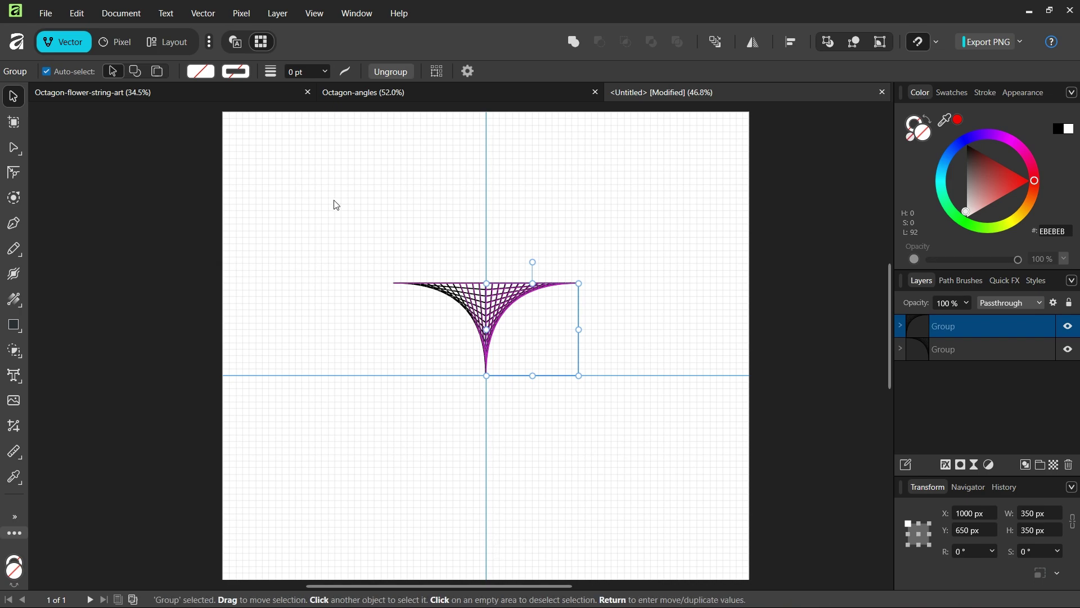
left_click_drag(289, 207, 642, 450)
Combine both string-art groups into one 700 × 350 px group
key("alt")
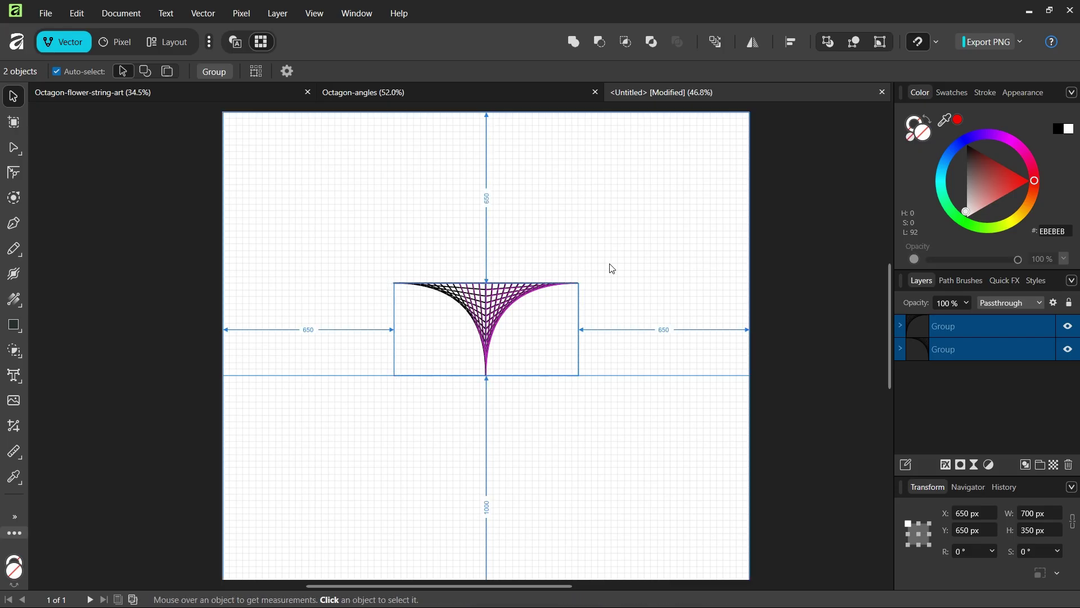
key("ctrl+g")
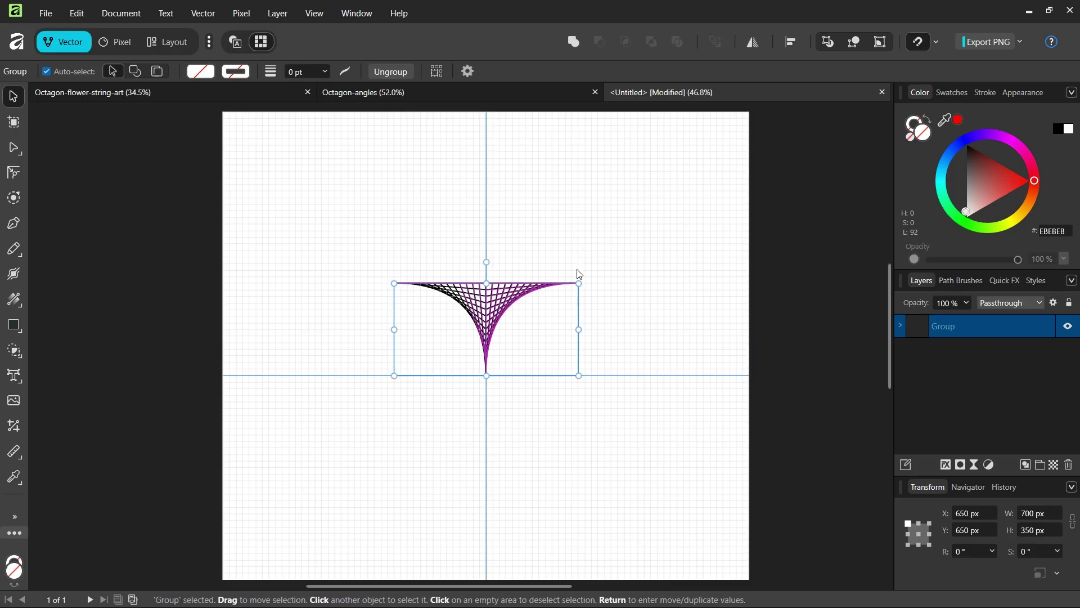
scroll(529, 318, "up", 3)
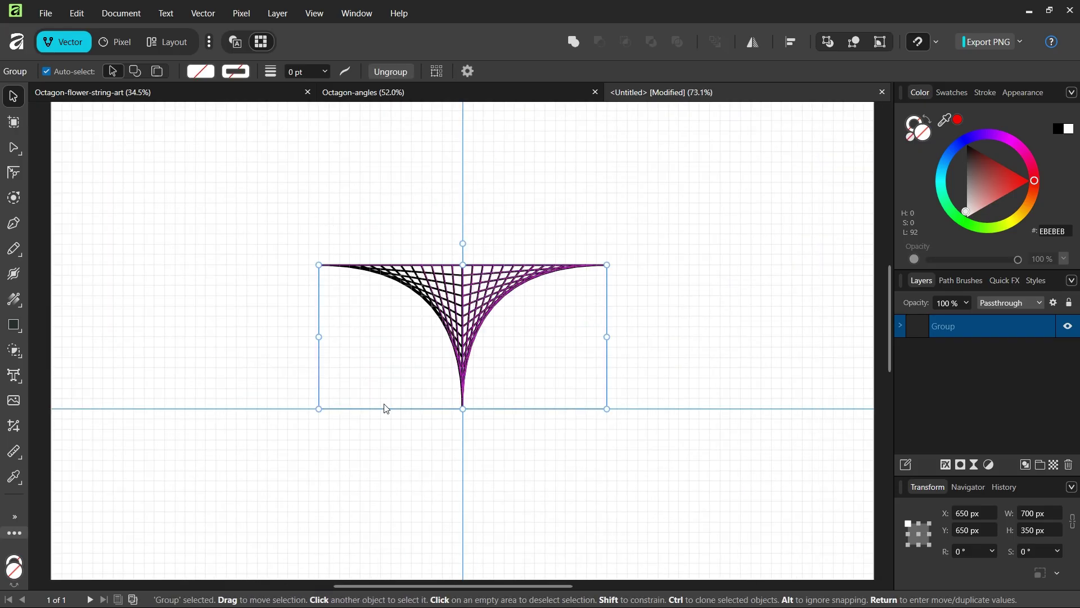
scroll(570, 364, "down", 3)
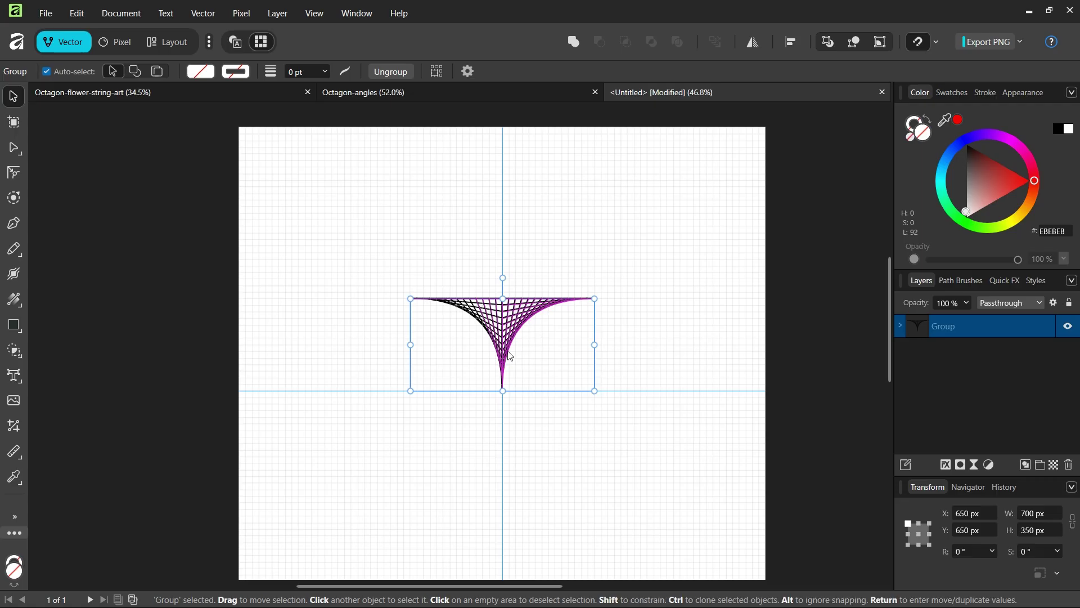
Select the Pen Tool
scroll(510, 356, "down", 1)
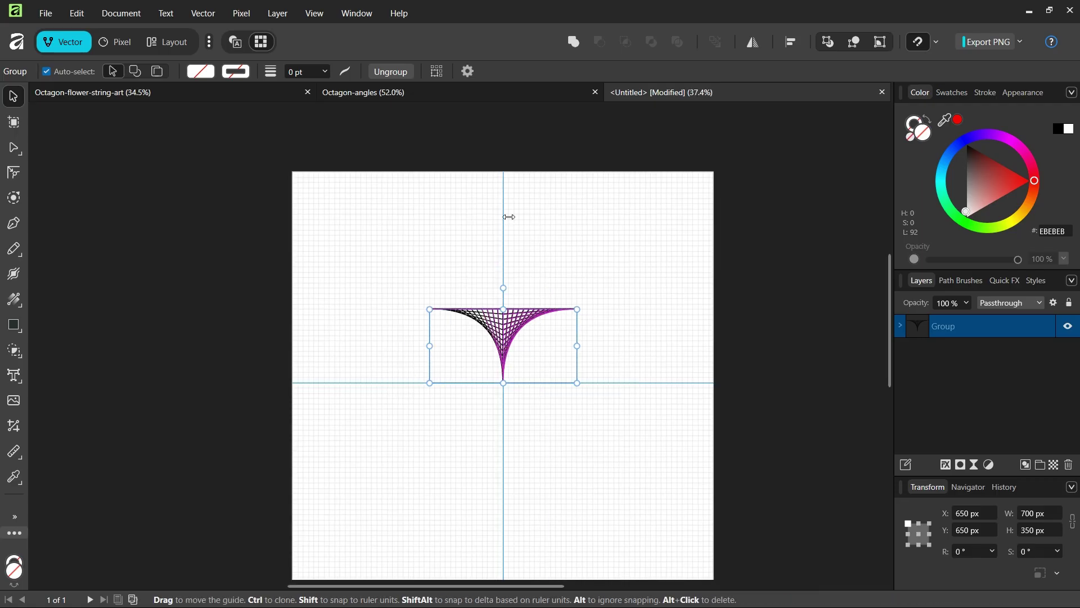
scroll(593, 386, "down", 1)
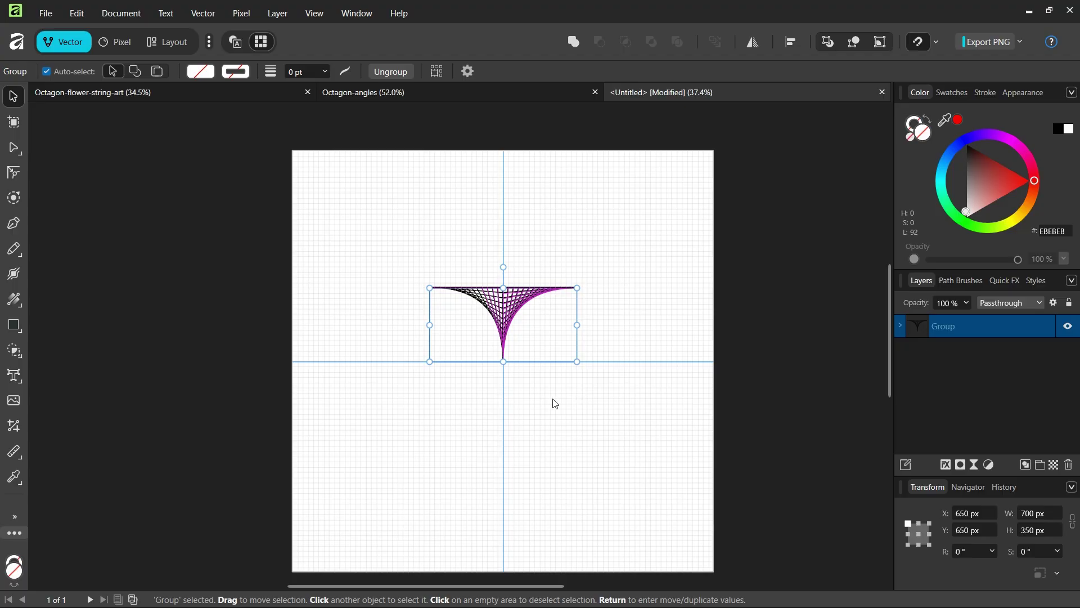
left_click(14, 224)
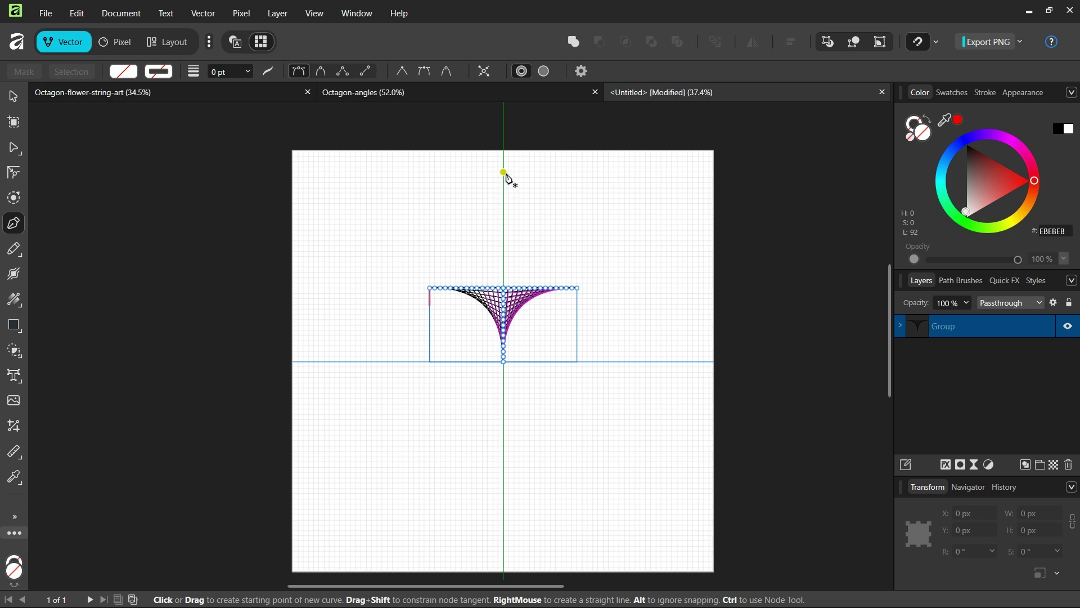
Draw a straight line along the centre guide from the page's top edge to its bottom
scroll(507, 171, "down", 1)
left_click(504, 130)
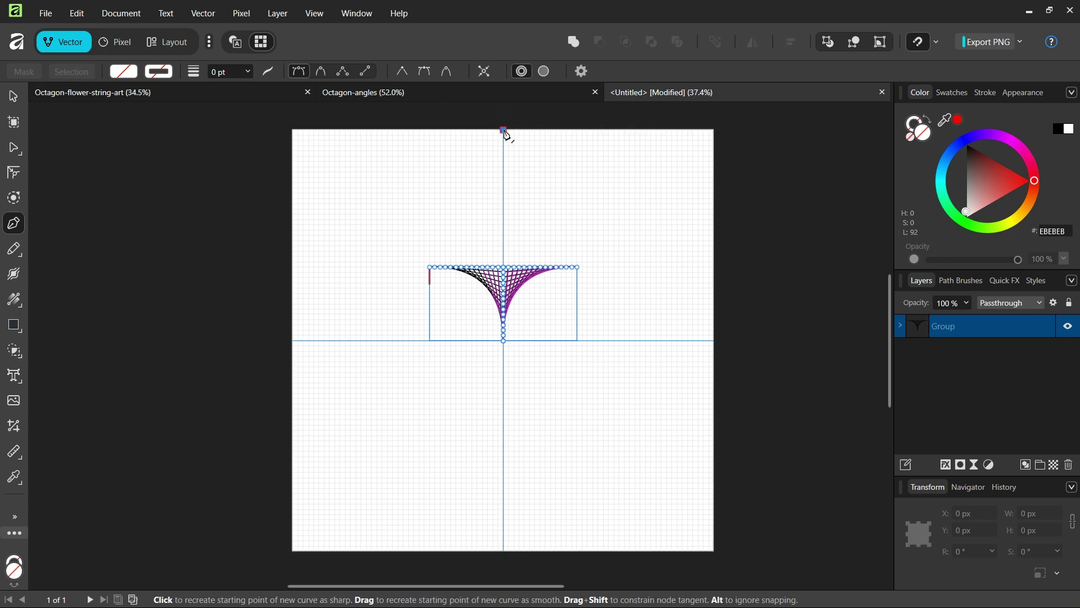
left_click(506, 553)
scroll(506, 416, "down", 2)
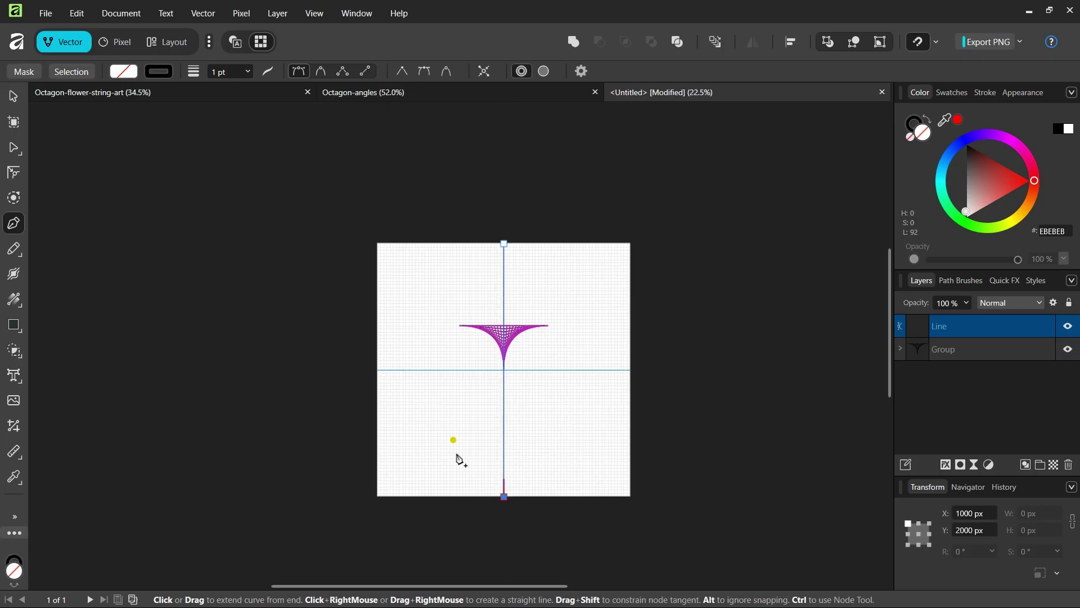
Enable Transform Origin for the line with the Move Tool, then view the Octagon-angles document
left_click(14, 98)
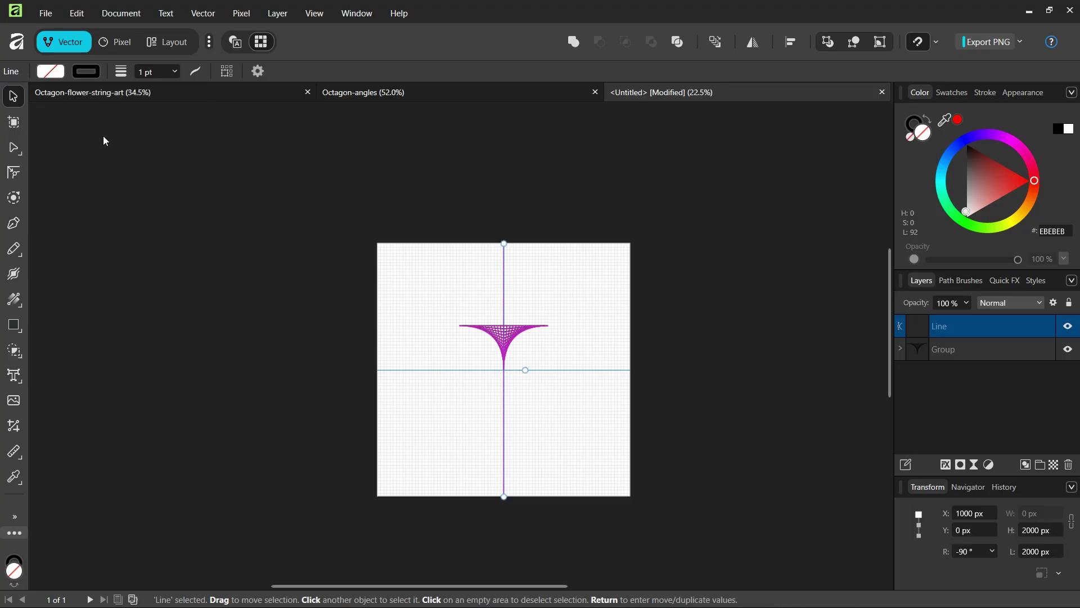
left_click(260, 70)
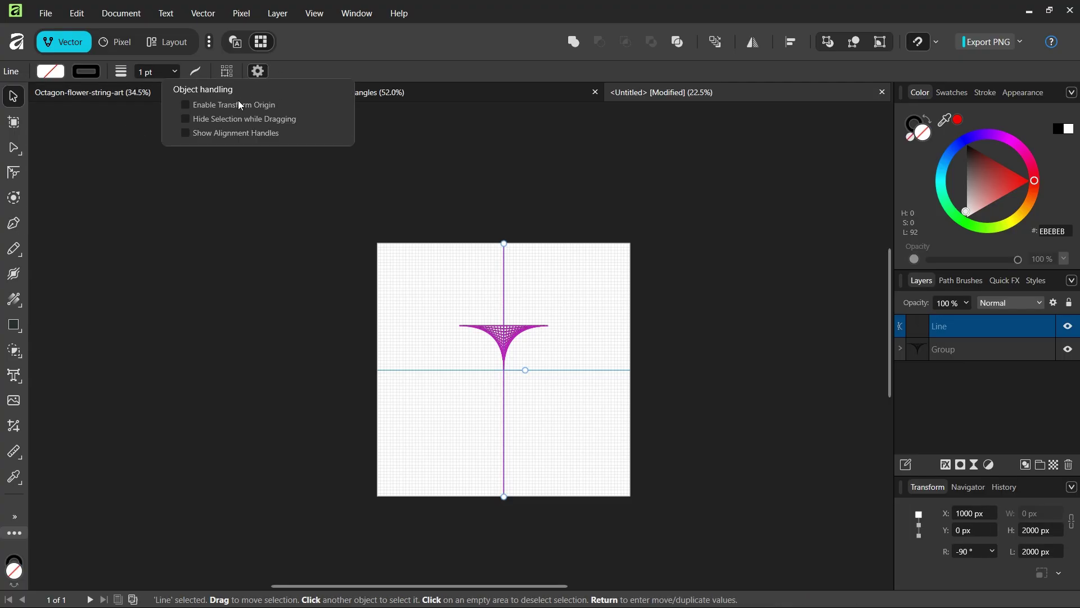
left_click(186, 105)
scroll(529, 380, "up", 3)
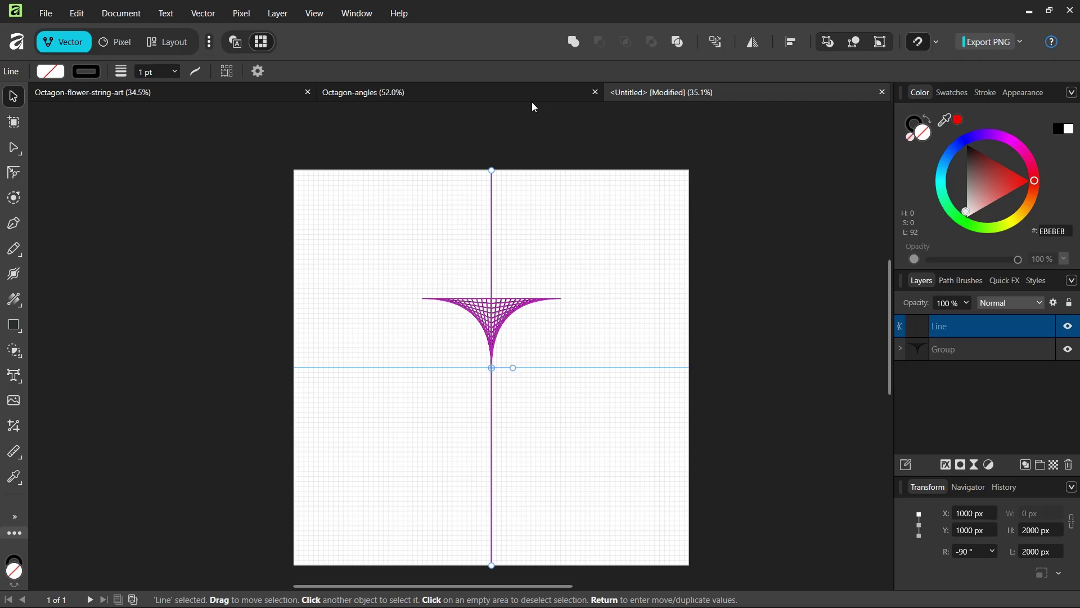
left_click(508, 94)
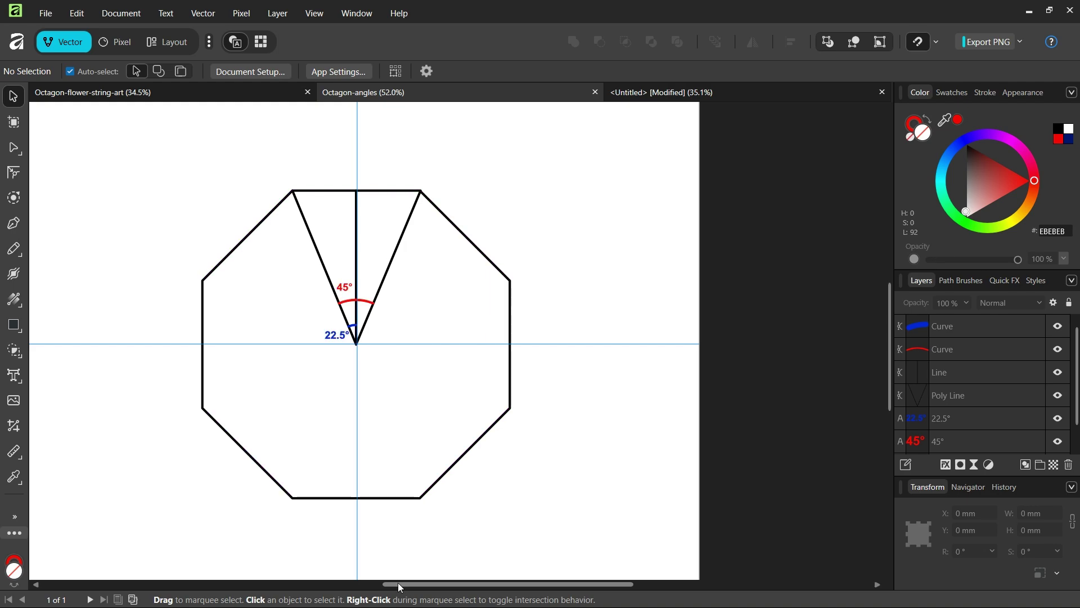
Close the Octagon-flower-string-art document
scroll(256, 466, "down", 2)
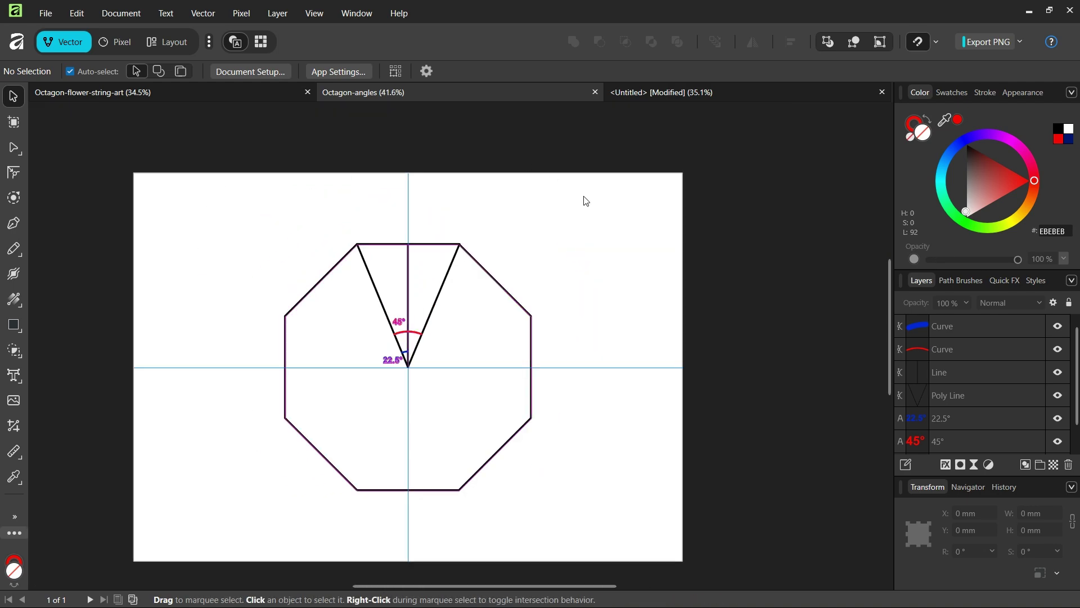
scroll(355, 389, "up", 2)
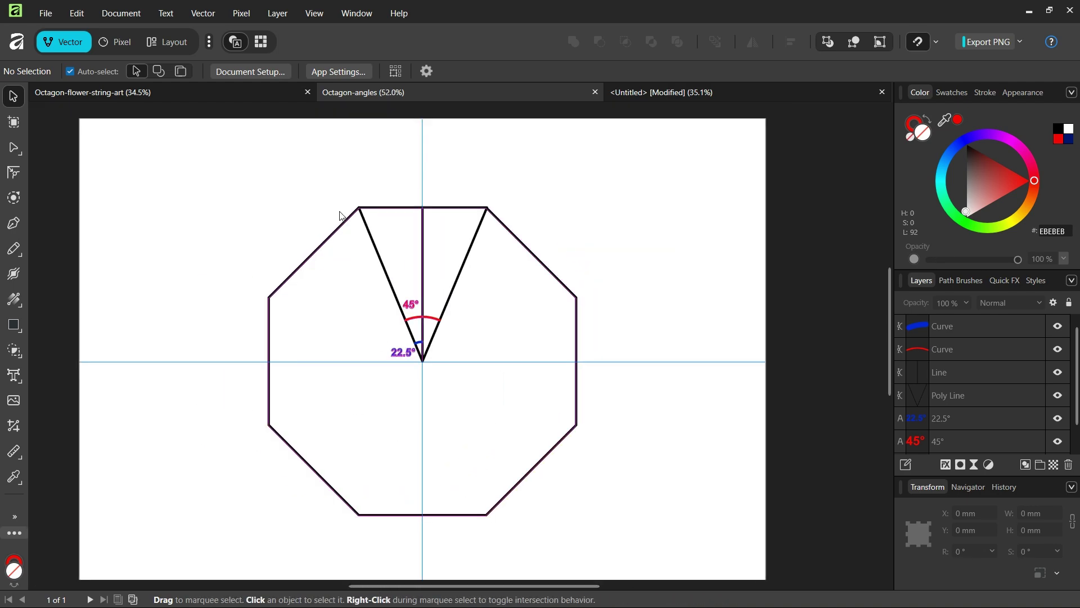
scroll(400, 372, "up", 2)
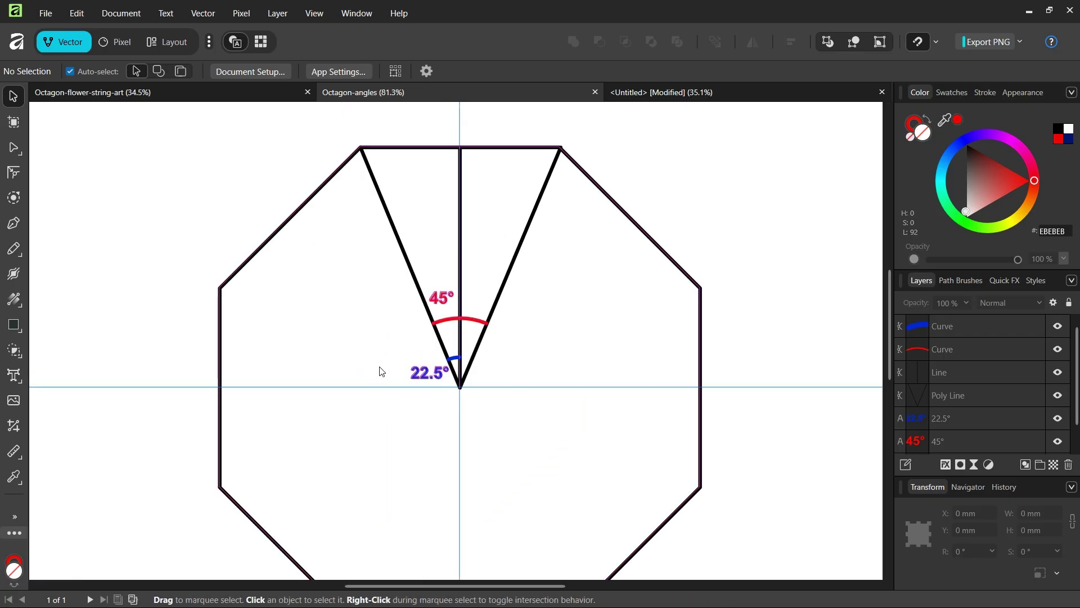
left_click(307, 92)
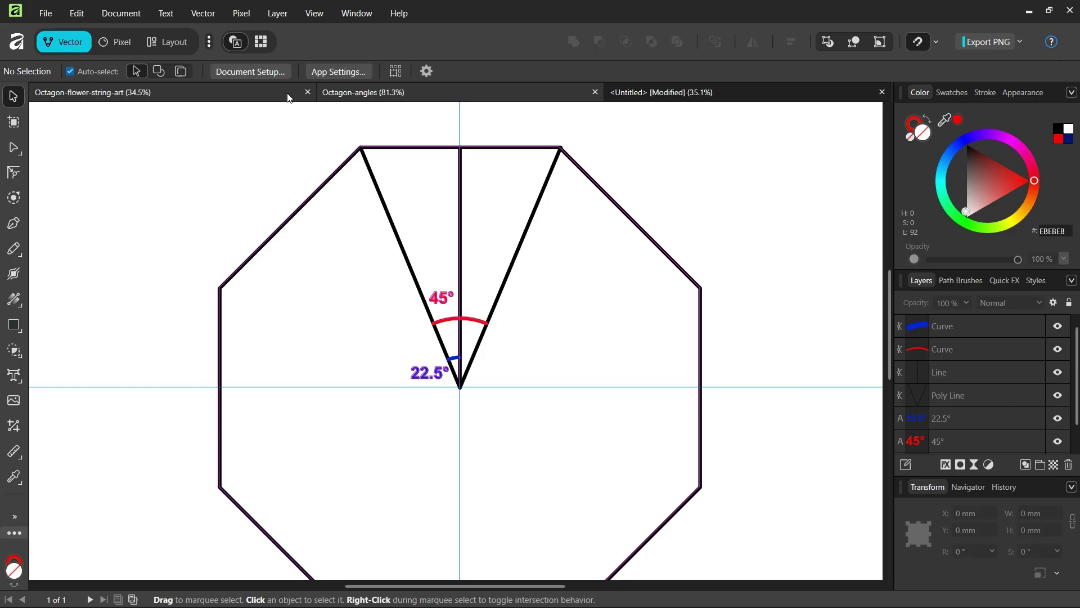
In the Untitled document, add +22.5 to the line's -90 rotation, then select the curve group
left_click(515, 93)
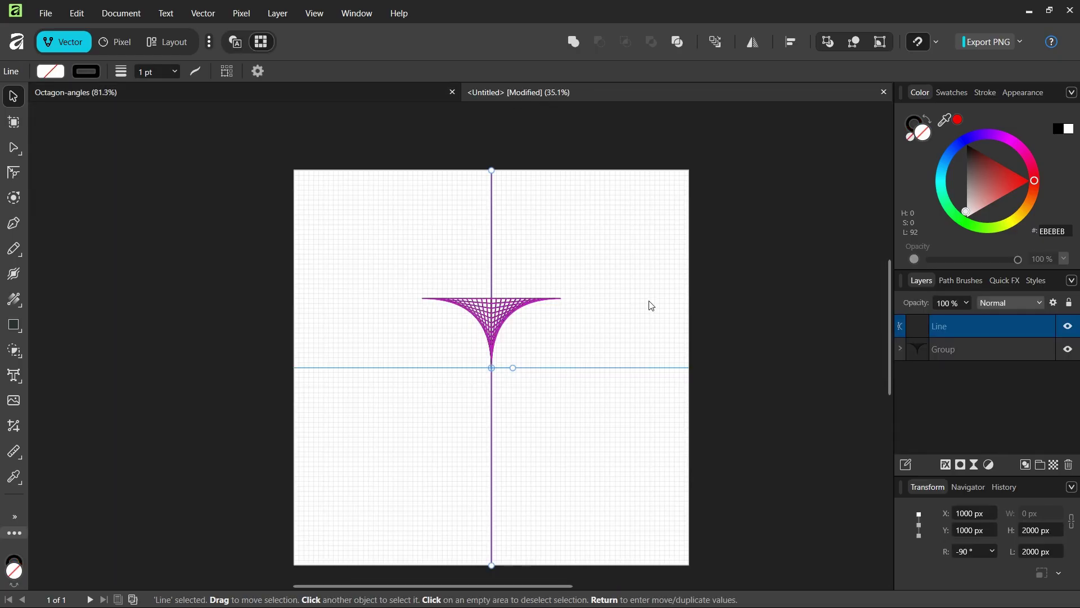
left_click(965, 552)
left_click(976, 553)
type("+22.5")
key("Return")
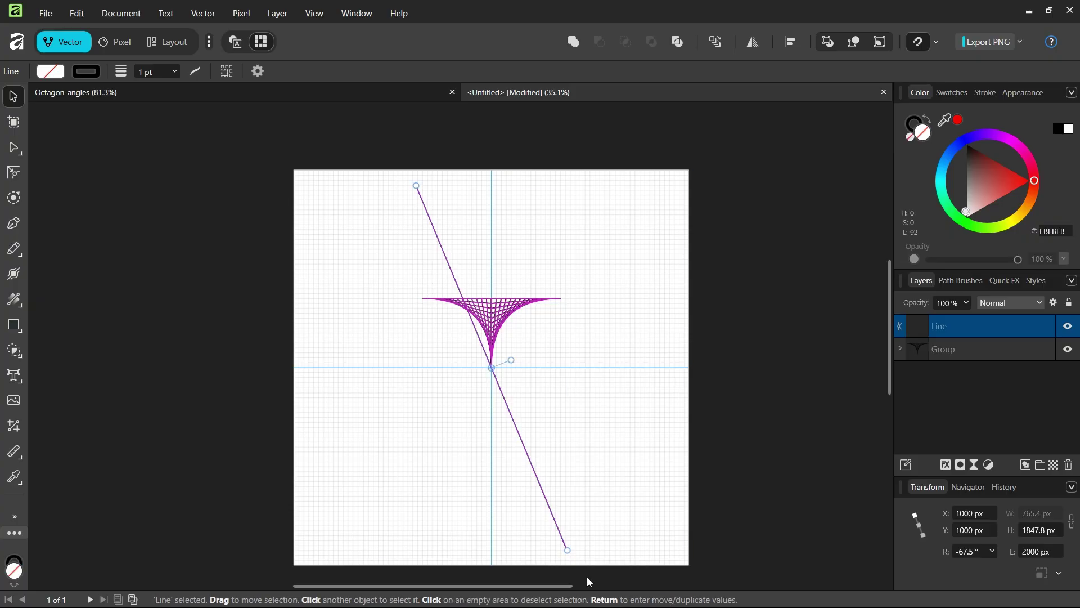
scroll(520, 220, "up", 1)
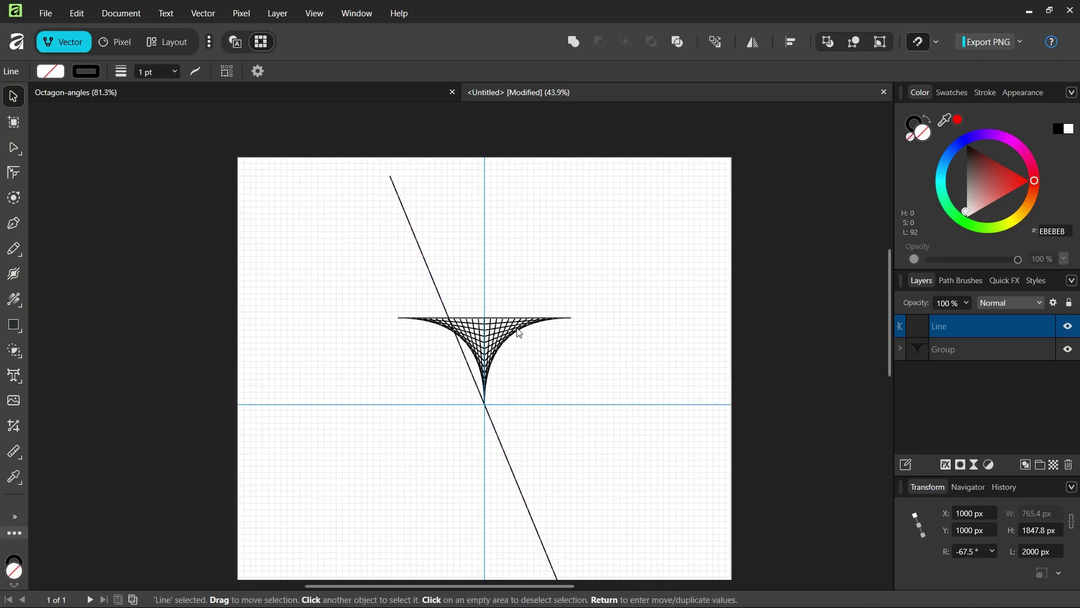
left_click(513, 332)
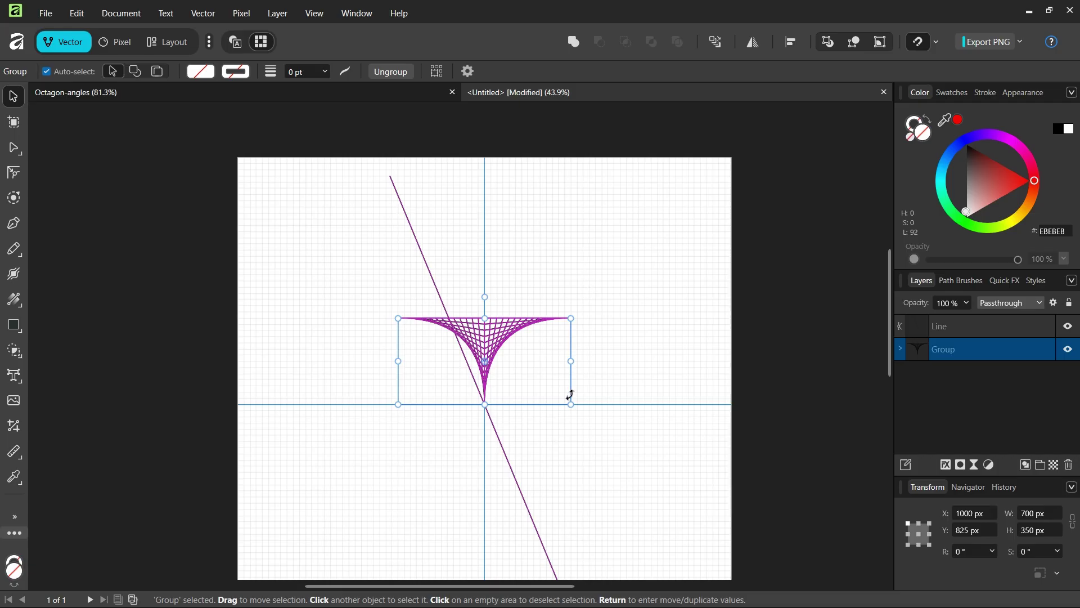
Stretch the string-art group upward from its top edge to 700 × 850 px
scroll(486, 333, "up", 1)
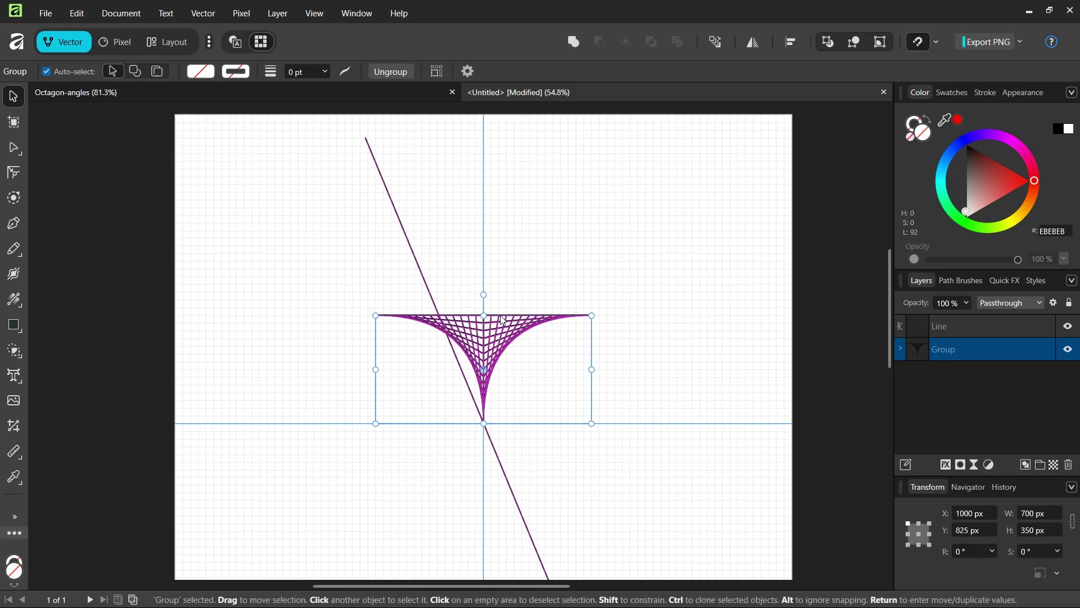
scroll(503, 318, "up", 1)
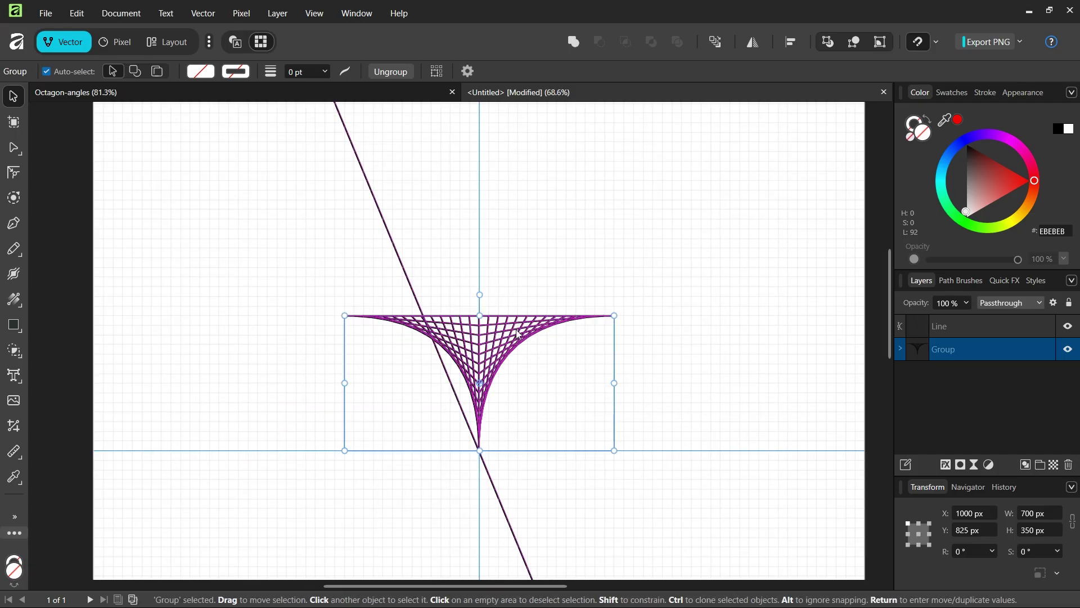
scroll(481, 318, "down", 2)
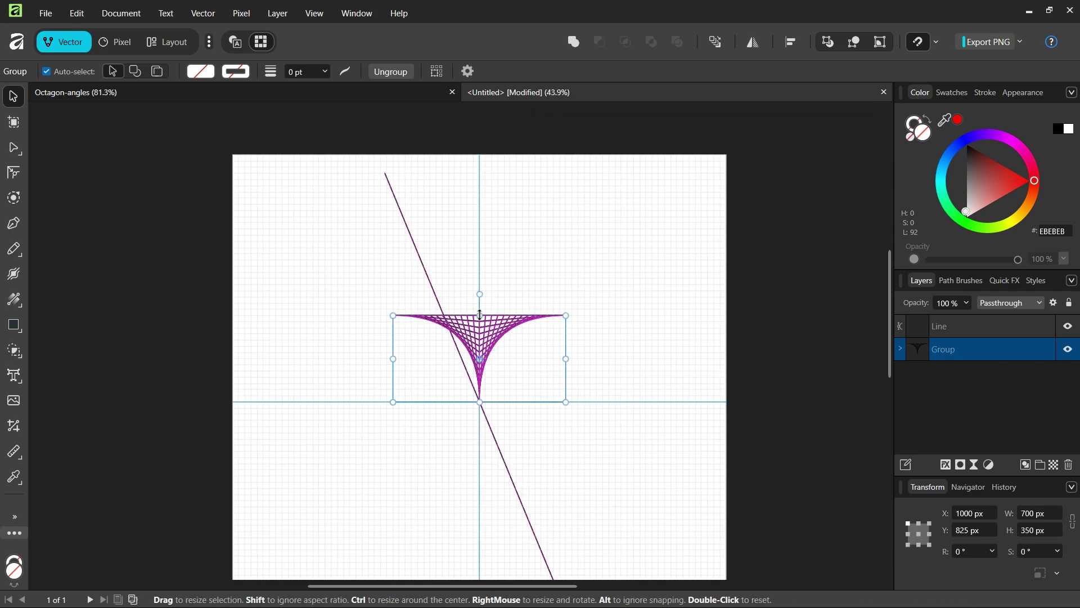
left_click_drag(480, 315, 480, 196)
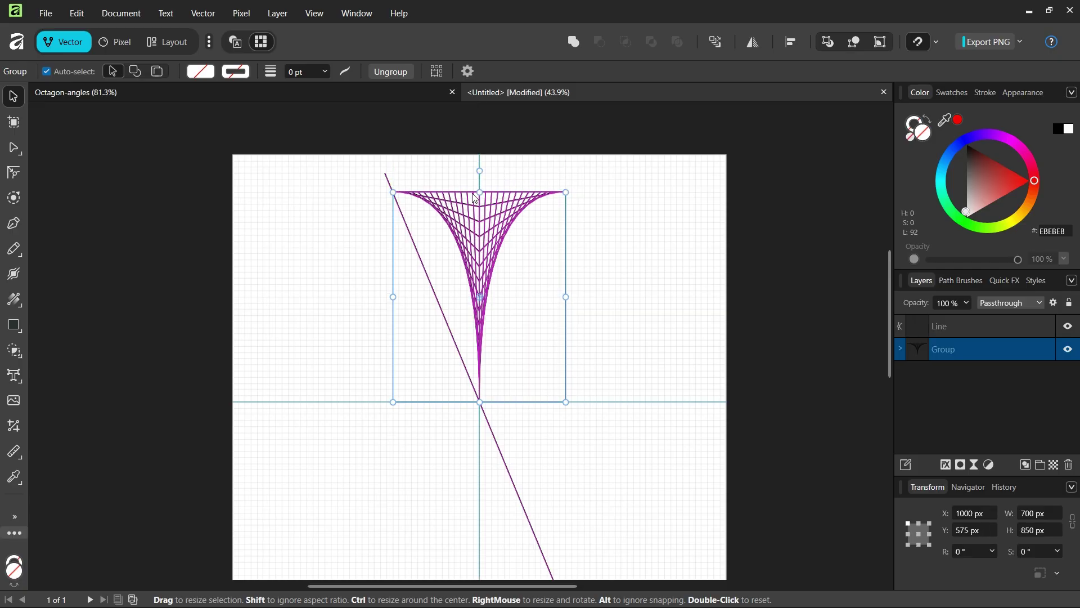
scroll(470, 194, "up", 4)
scroll(405, 258, "down", 5)
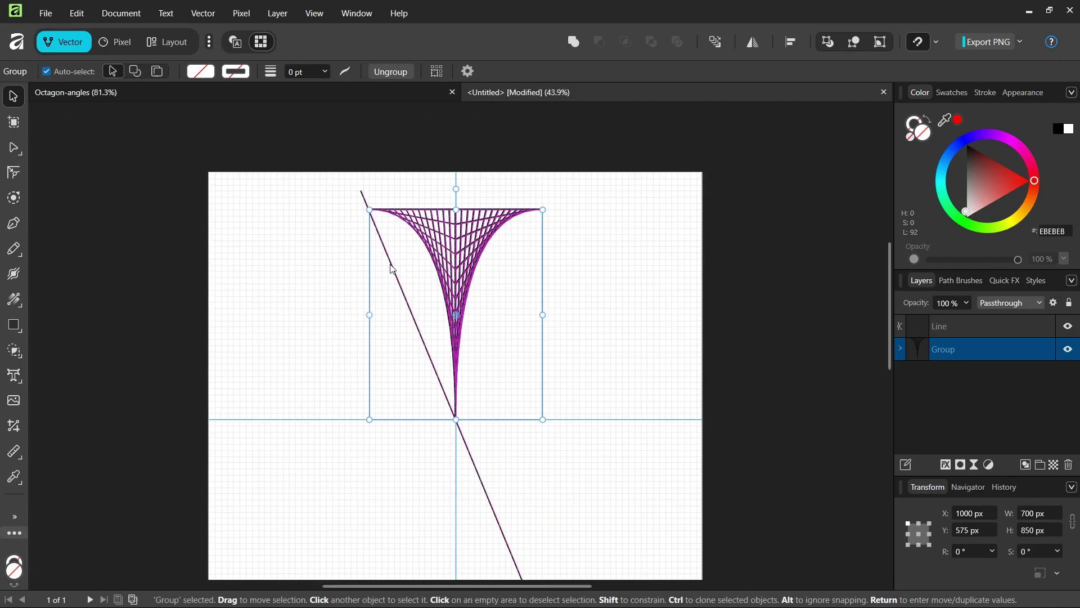
scroll(360, 349, "down", 1)
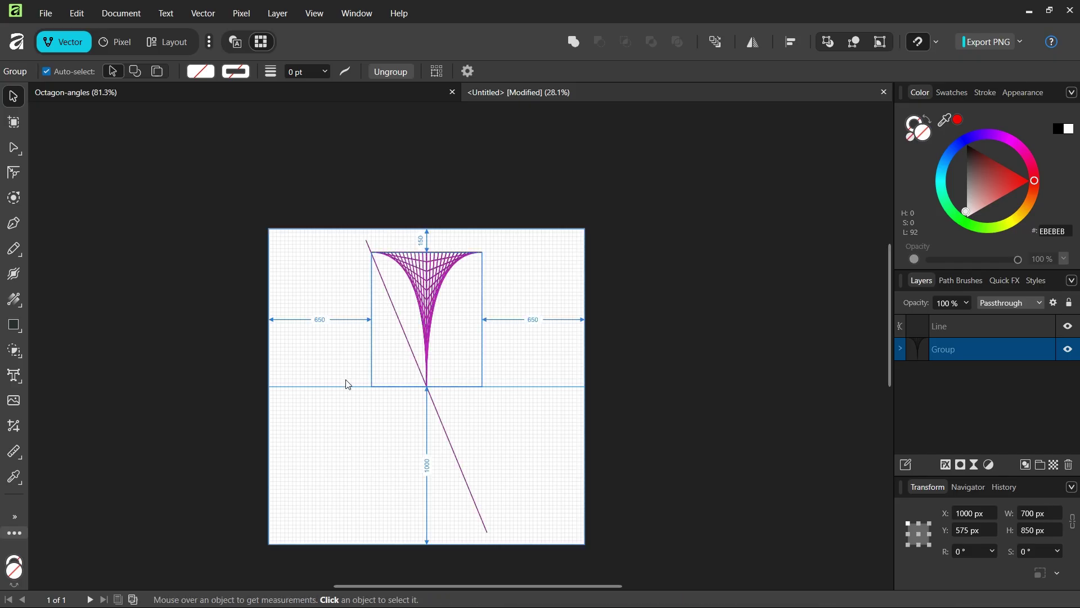
scroll(345, 379, "up", 2)
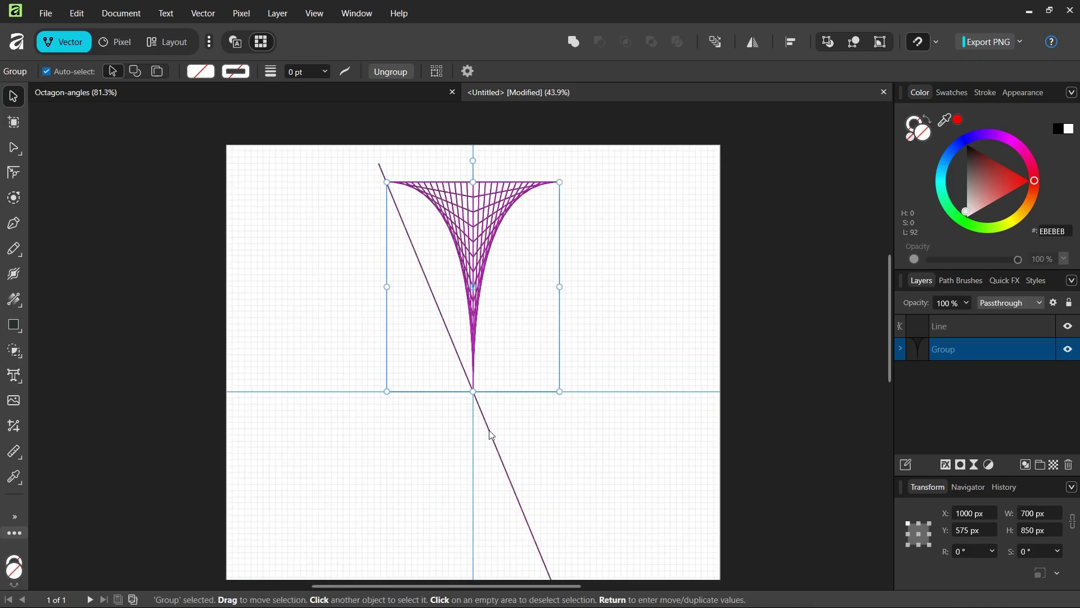
Delete the rotated helper line
left_click(494, 440)
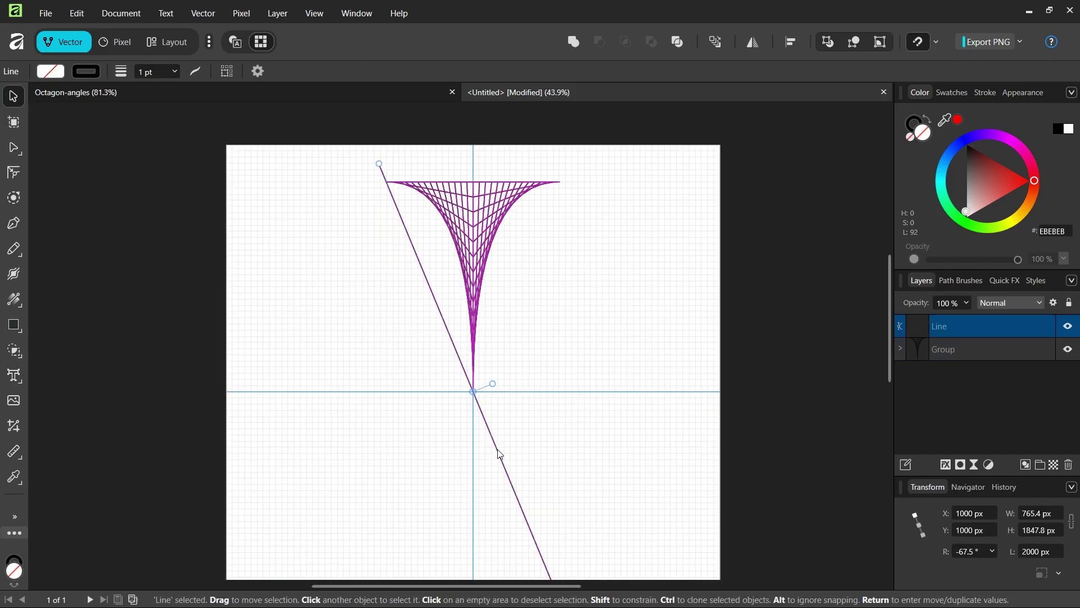
scroll(434, 375, "down", 4)
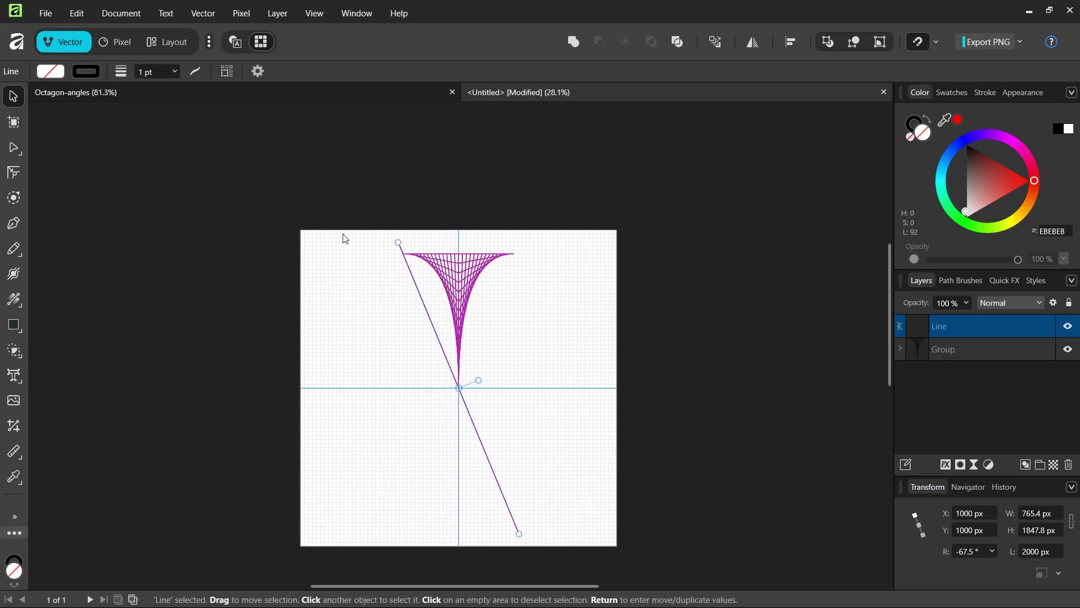
key("Delete")
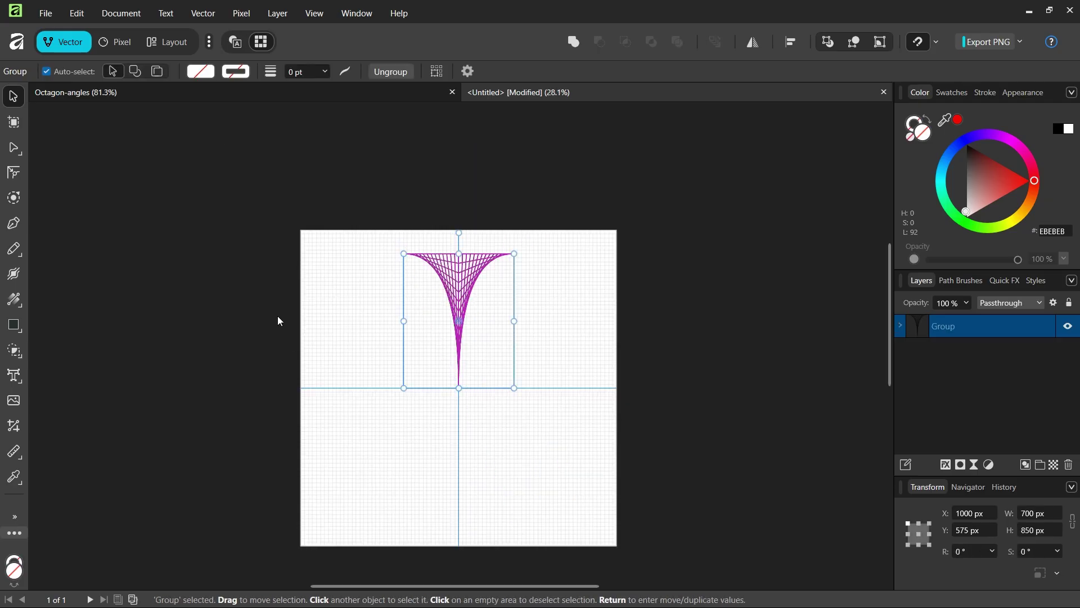
Hide the background grid in the View grid and axis settings
left_click(315, 13)
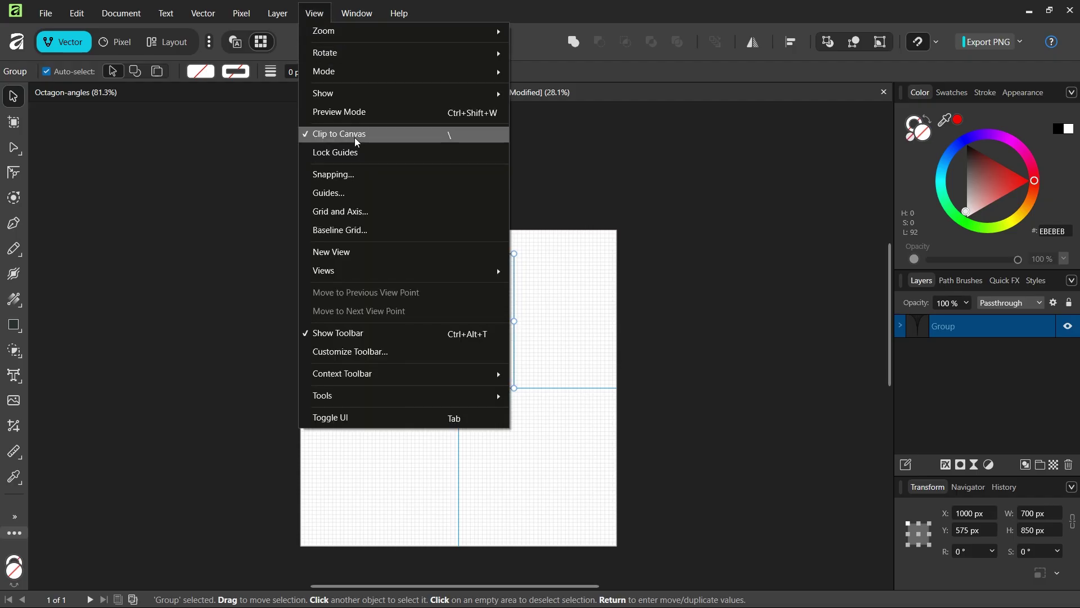
left_click(349, 211)
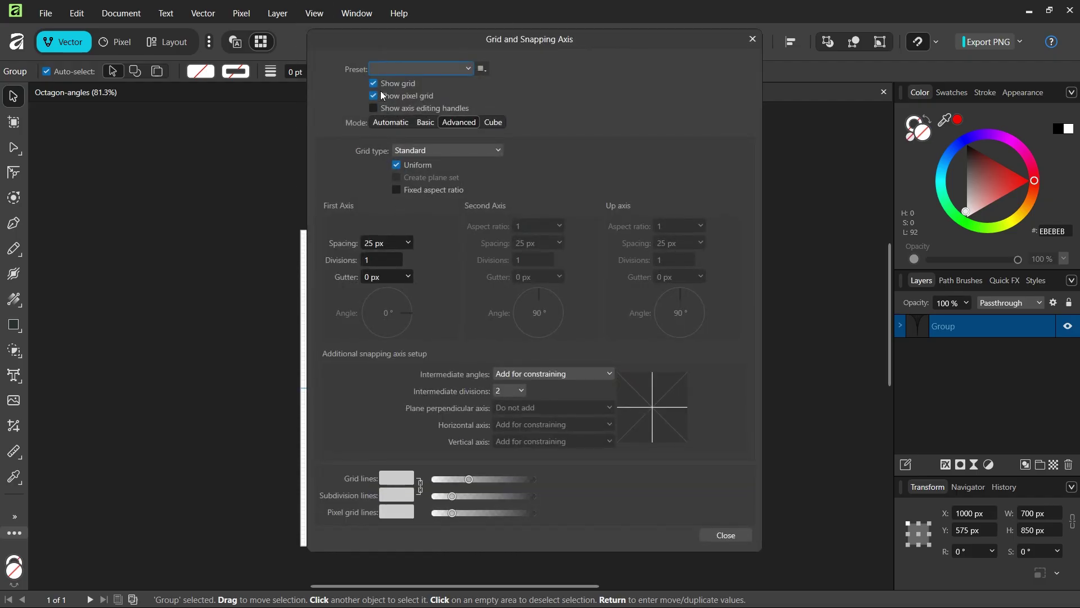
left_click(374, 83)
left_click(753, 39)
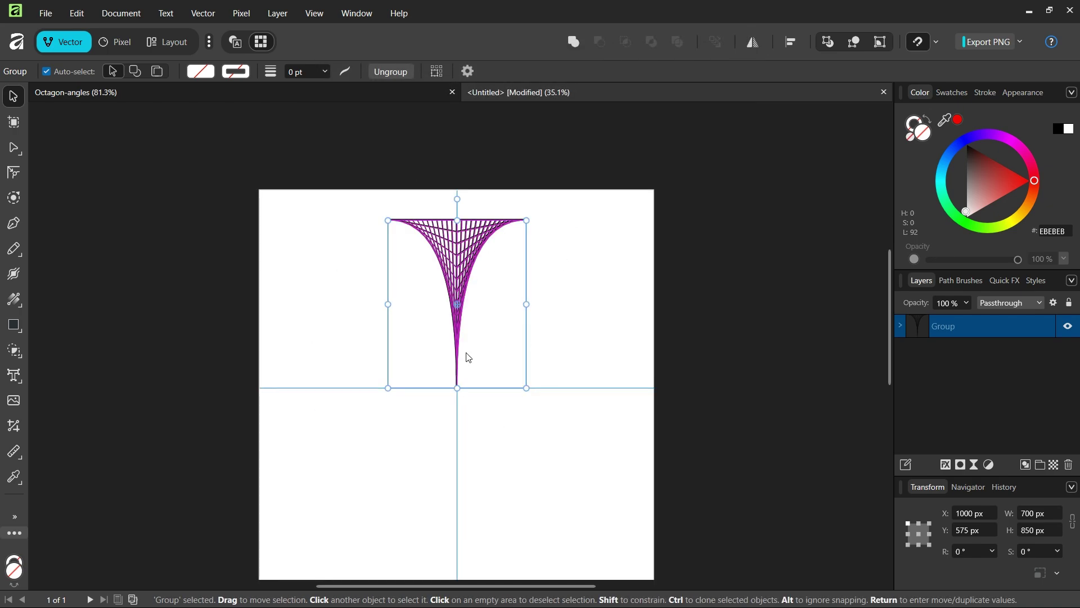
Move the petal's transform origin to its bottom tip
left_click_drag(455, 304, 457, 388)
scroll(453, 409, "up", 5)
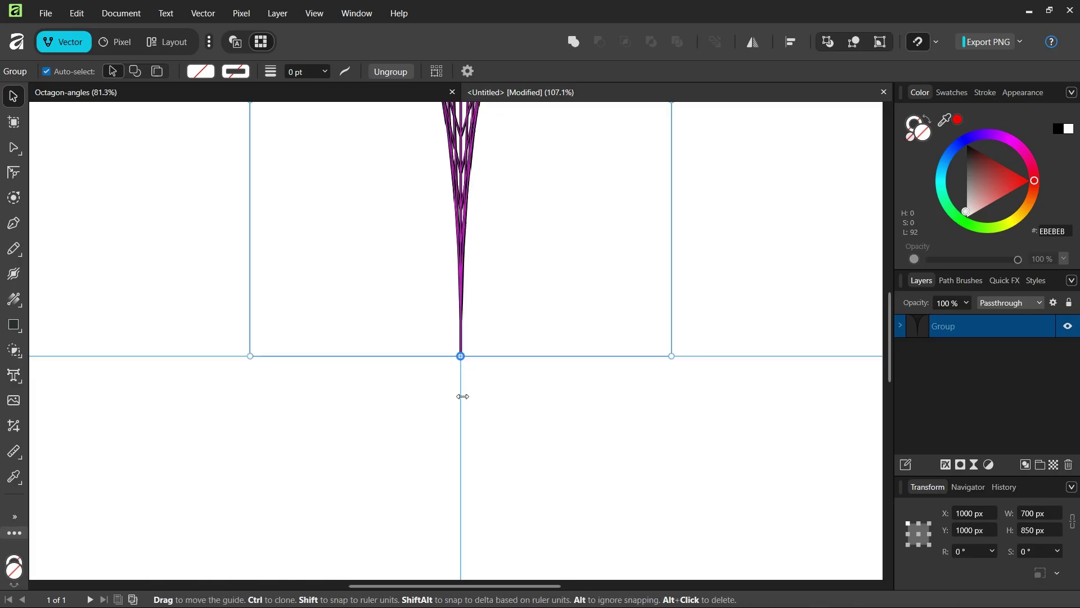
scroll(409, 371, "down", 5)
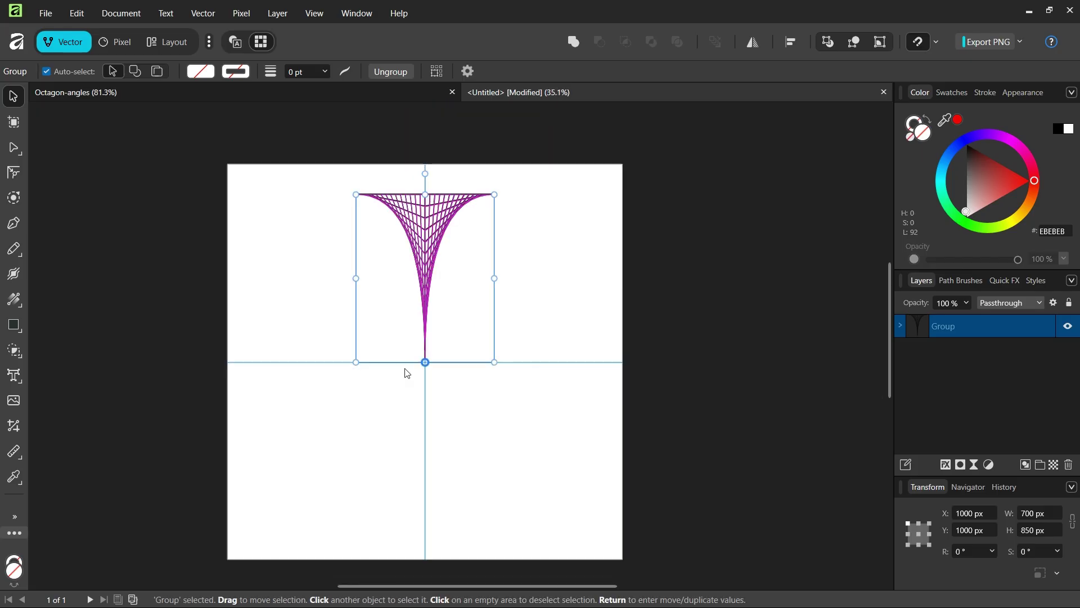
Use Move/Duplicate to create 7 copies rotated 45° each around the tip
key("Return")
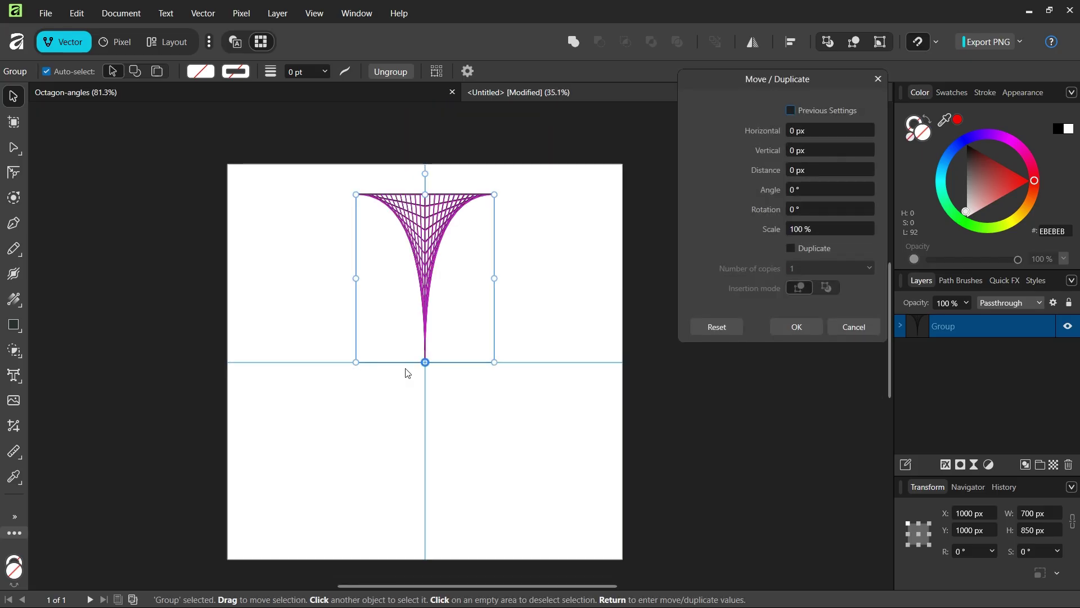
left_click(793, 248)
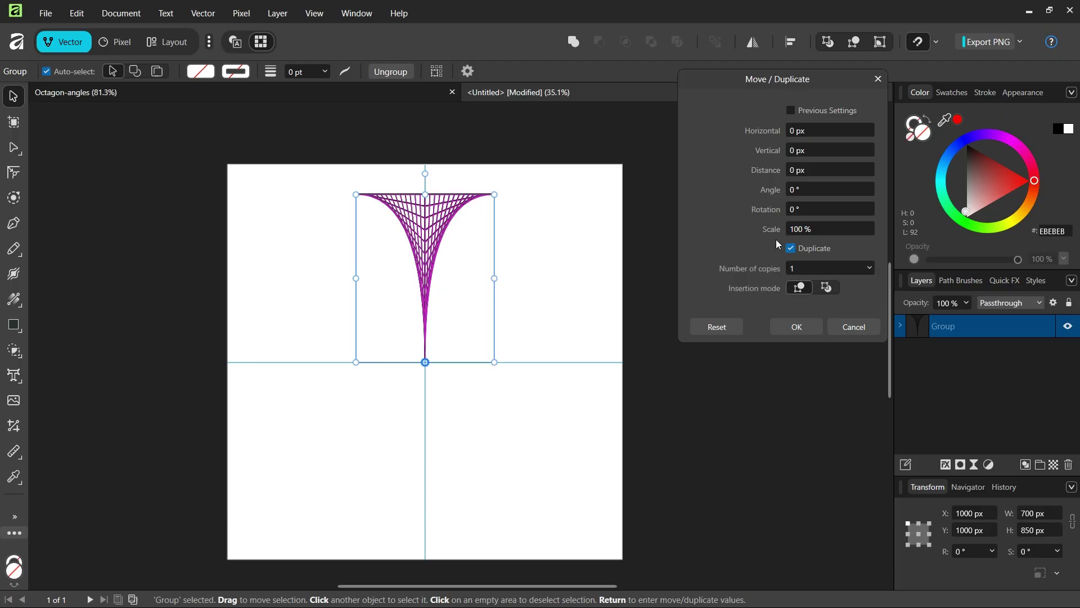
left_click(800, 269)
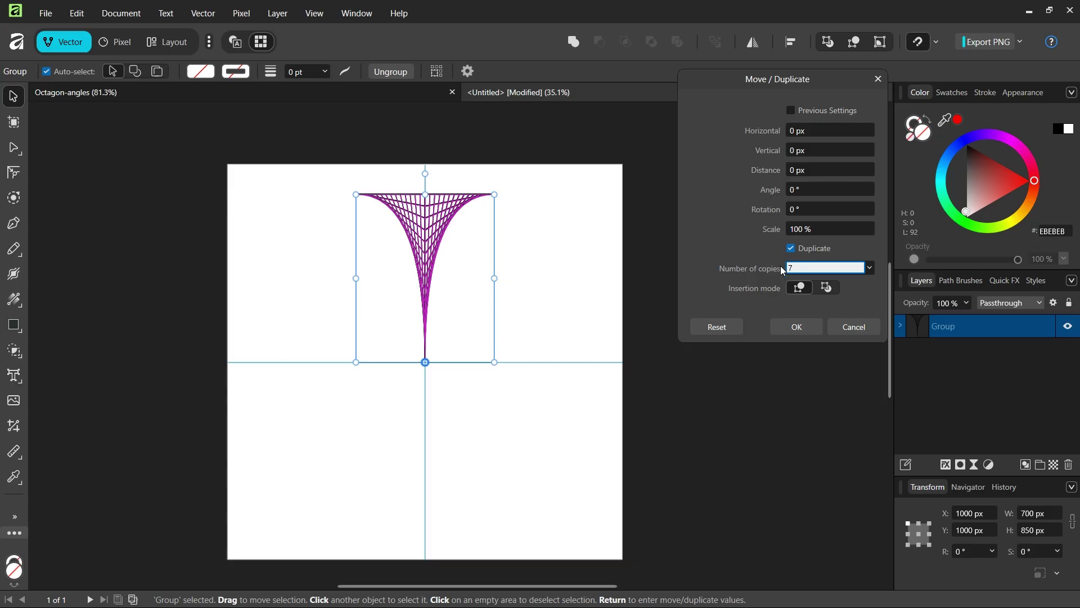
left_click(801, 209)
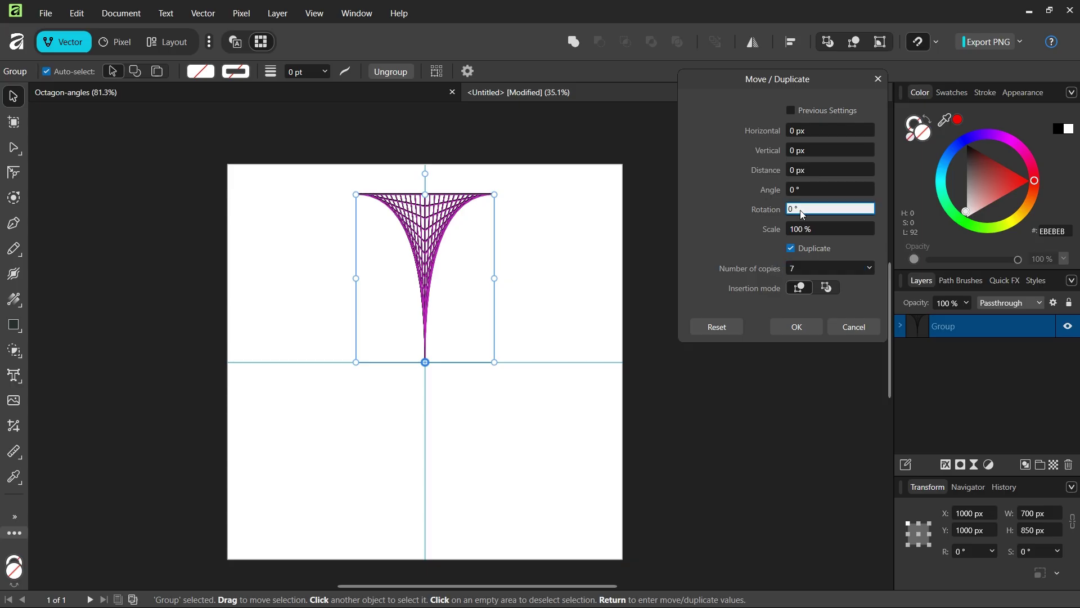
type("45")
key("Return")
left_click(796, 323)
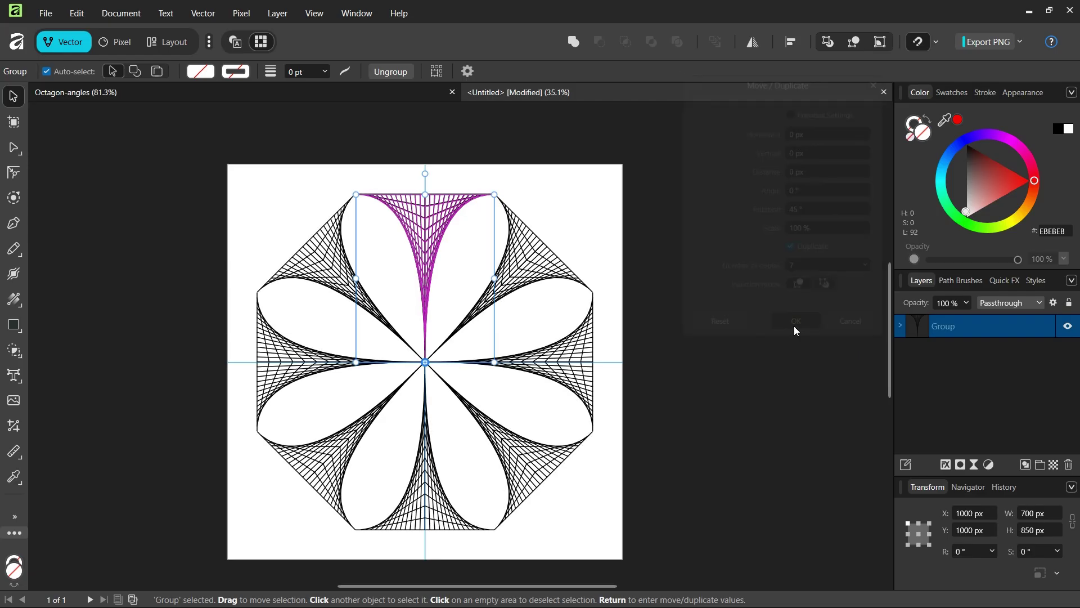
scroll(654, 262, "down", 1)
Group all eight petals into one ring
left_click(680, 233)
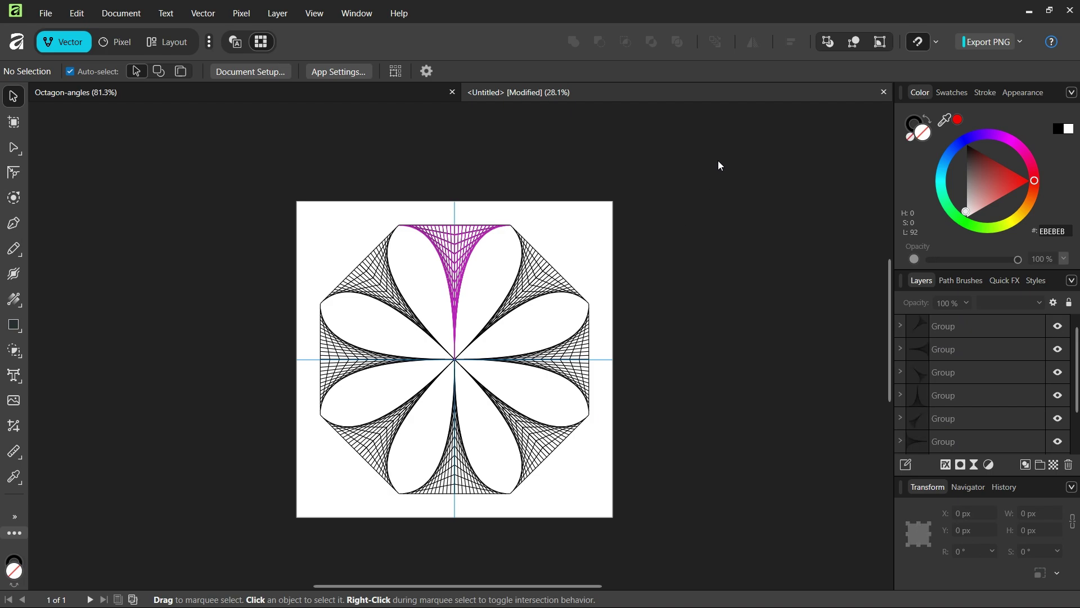
left_click_drag(694, 160, 273, 512)
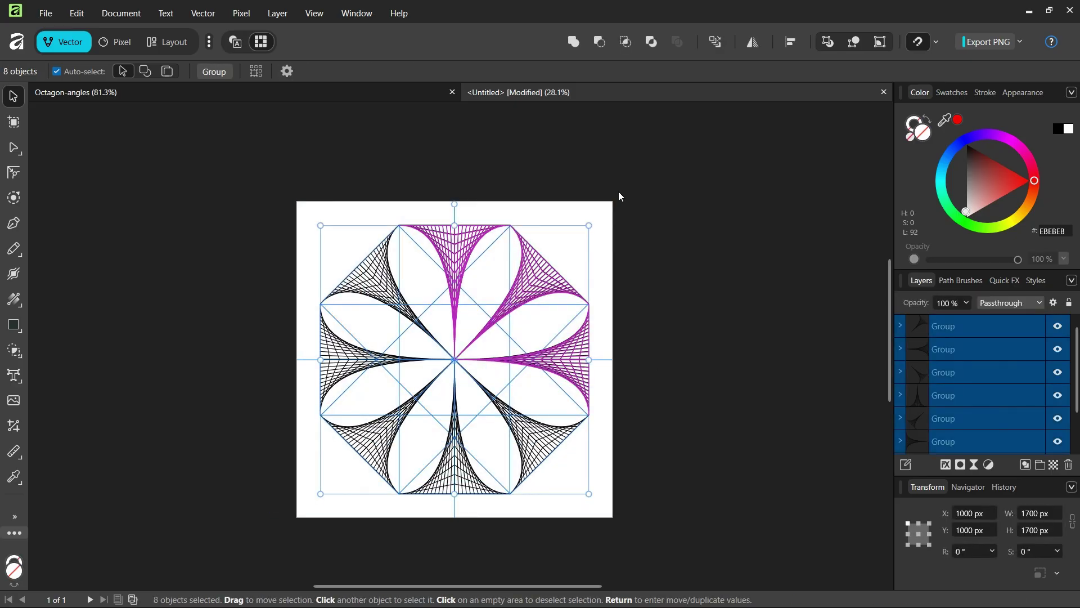
key("ctrl+g")
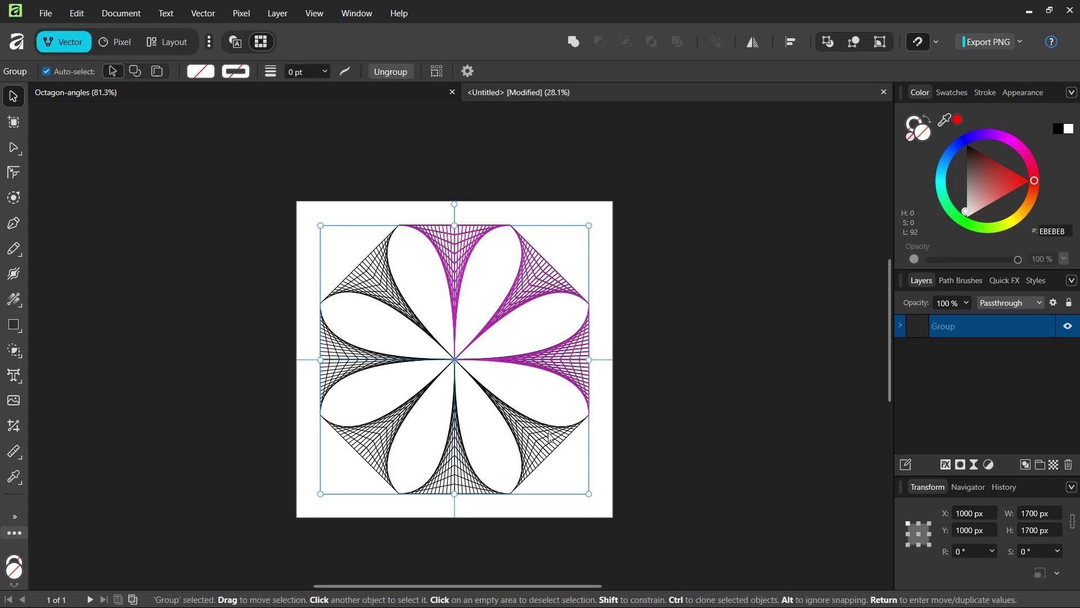
Duplicate the petal ring and rotate the copy 22.5° to make sixteen petals
key("ctrl+j")
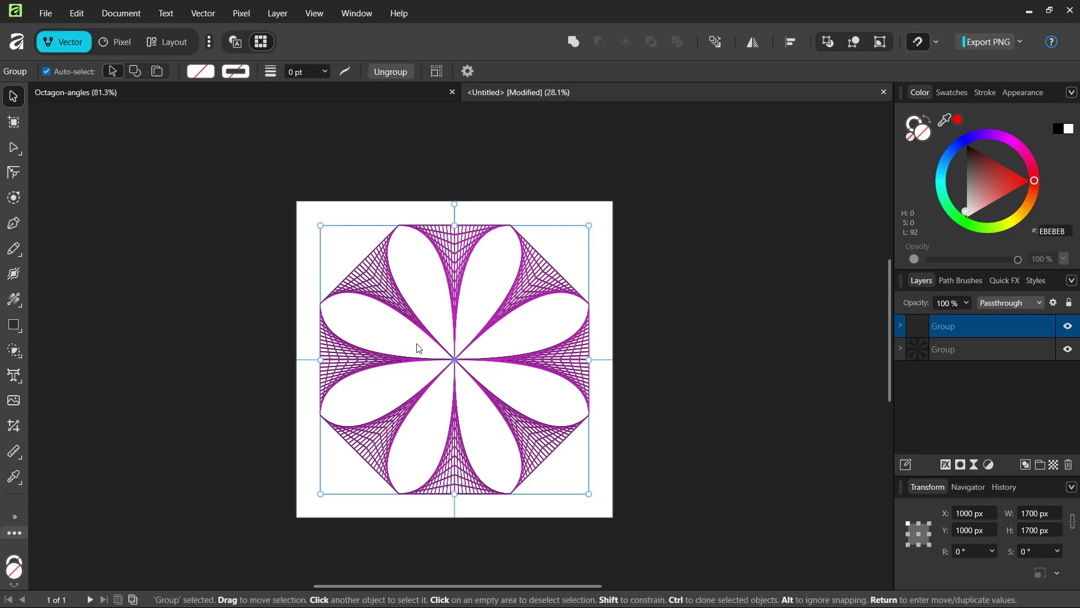
left_click(962, 555)
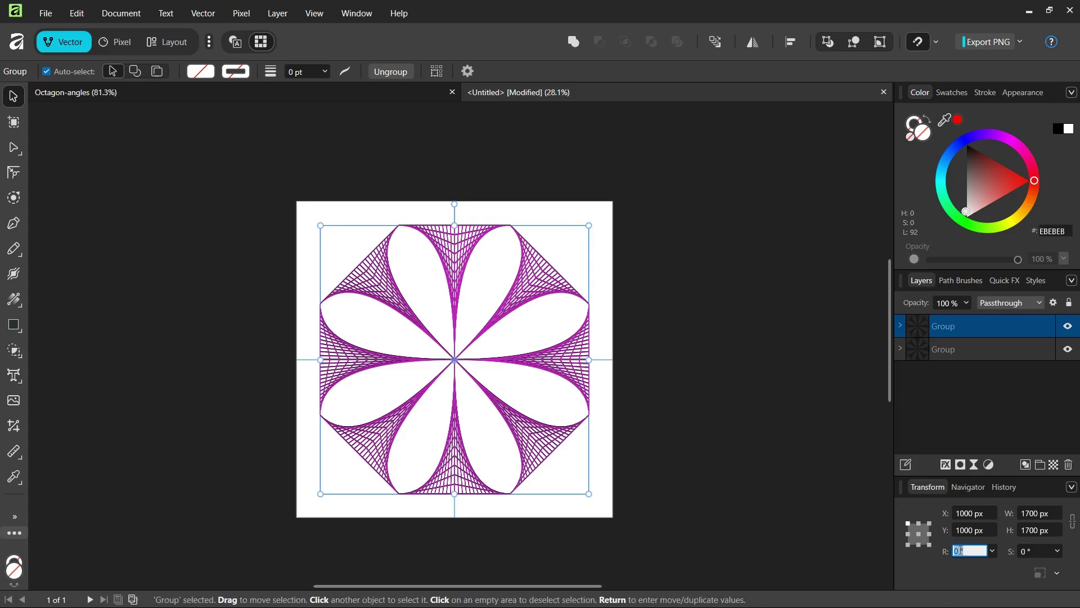
type("22.5")
key("Return")
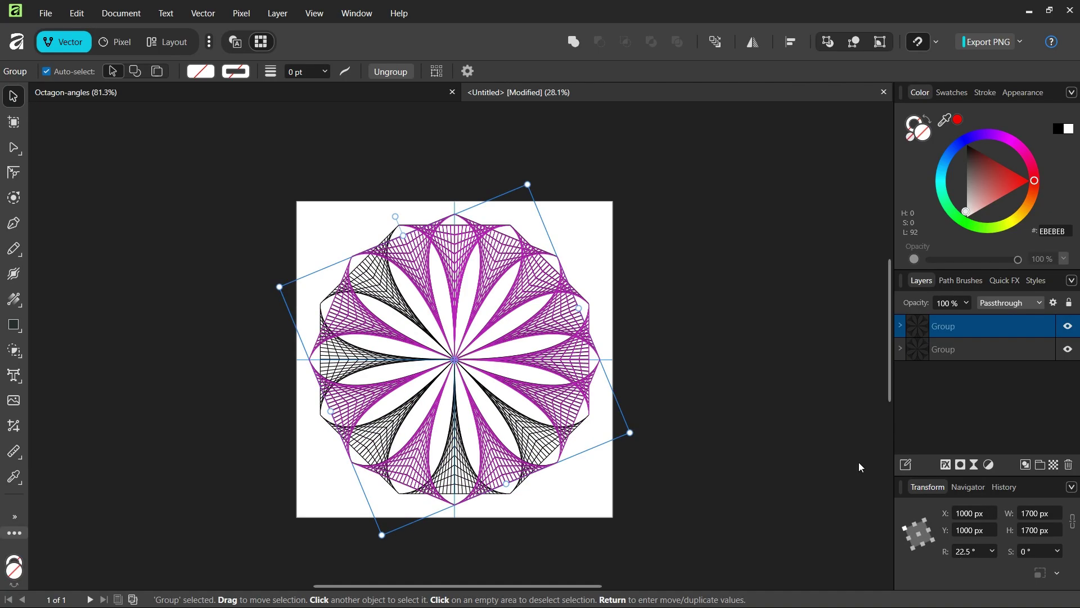
left_click(715, 434)
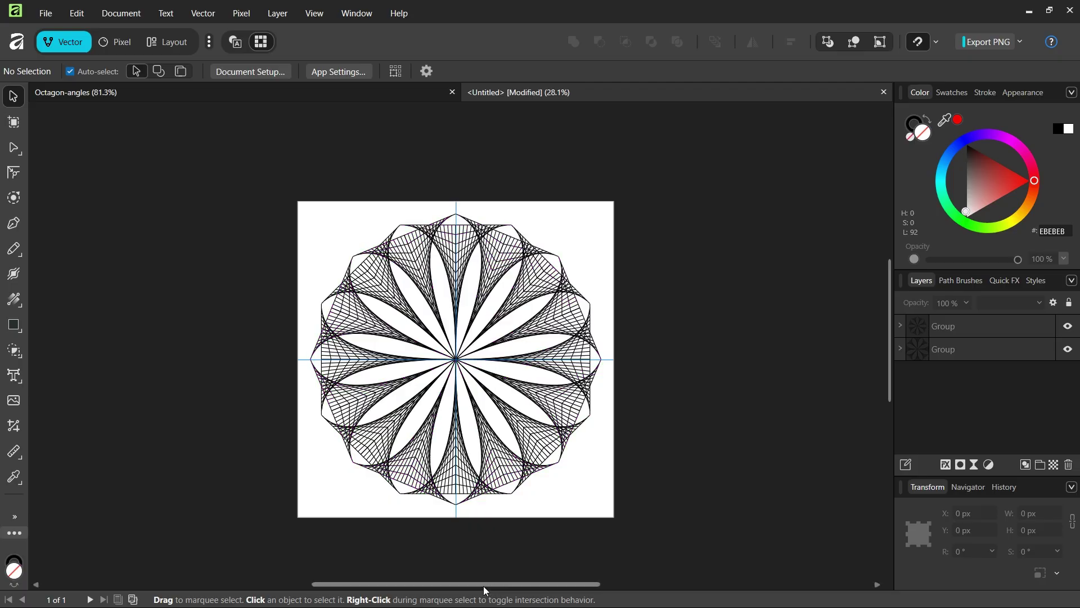
scroll(484, 586, "left", 1)
scroll(433, 559, "up", 2)
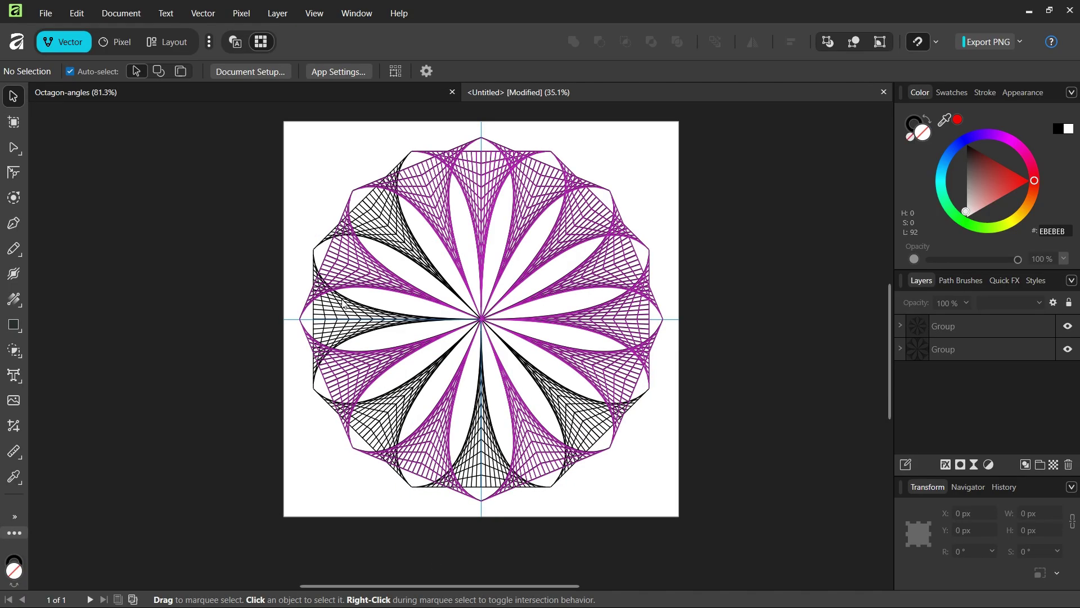
Draw a page-sized square, move it beneath the string art and fill it black
scroll(531, 374, "down", 2)
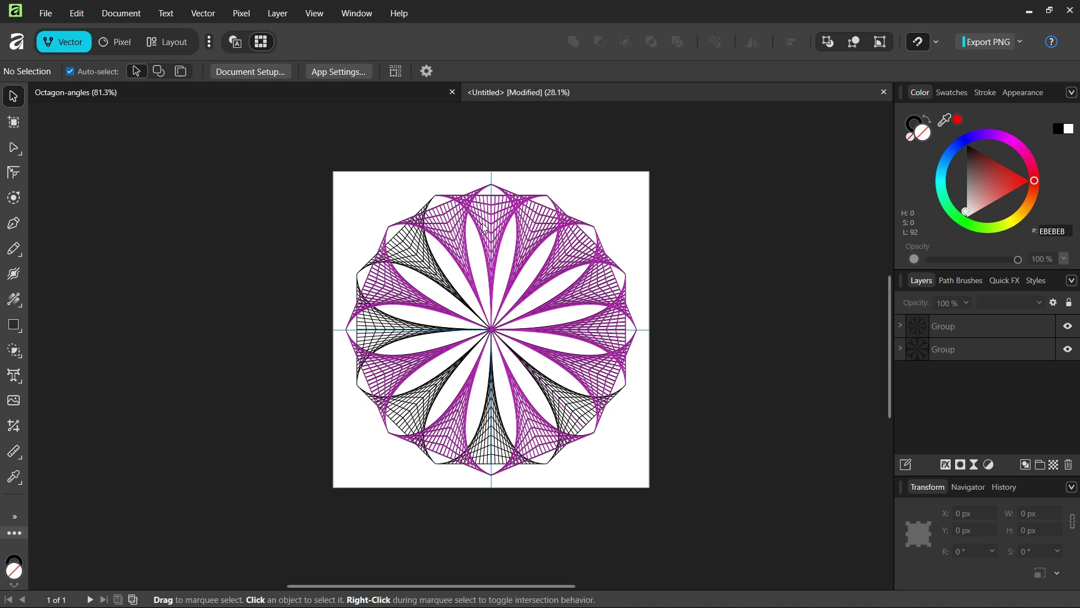
left_click(14, 325)
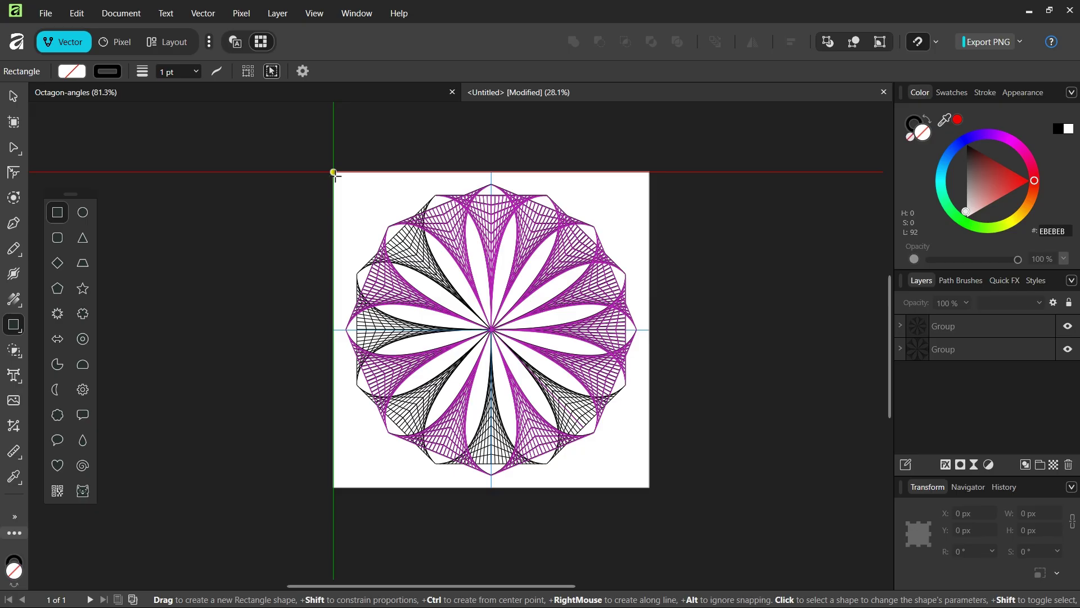
left_click_drag(334, 172, 650, 488)
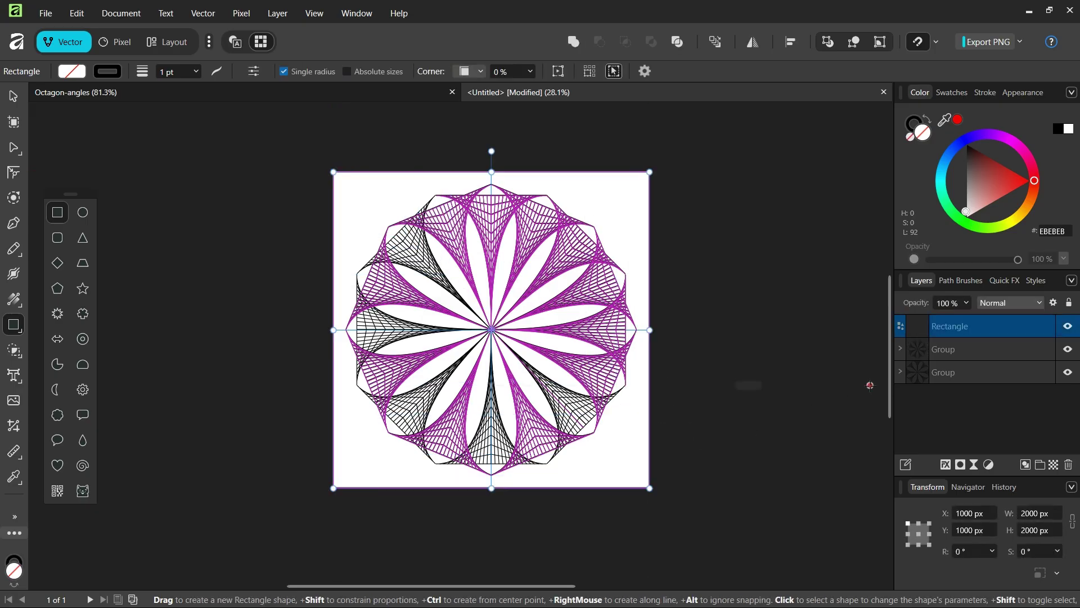
left_click_drag(964, 326, 967, 380)
left_click_drag(969, 202, 965, 144)
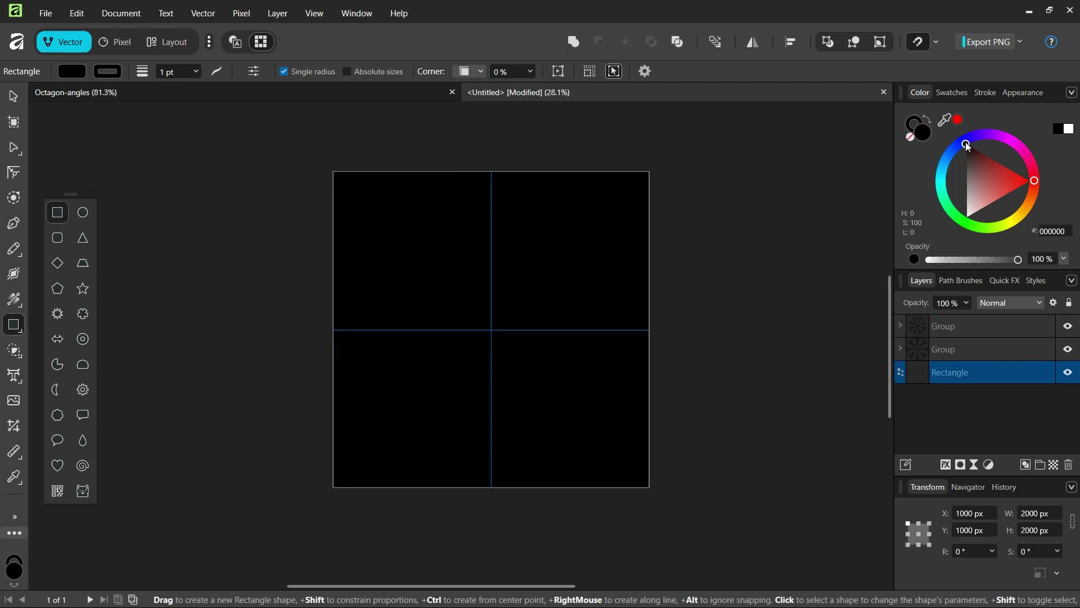
Group the rotated and original petal rings into one group
scroll(829, 371, "left", 2)
scroll(828, 371, "down", 1)
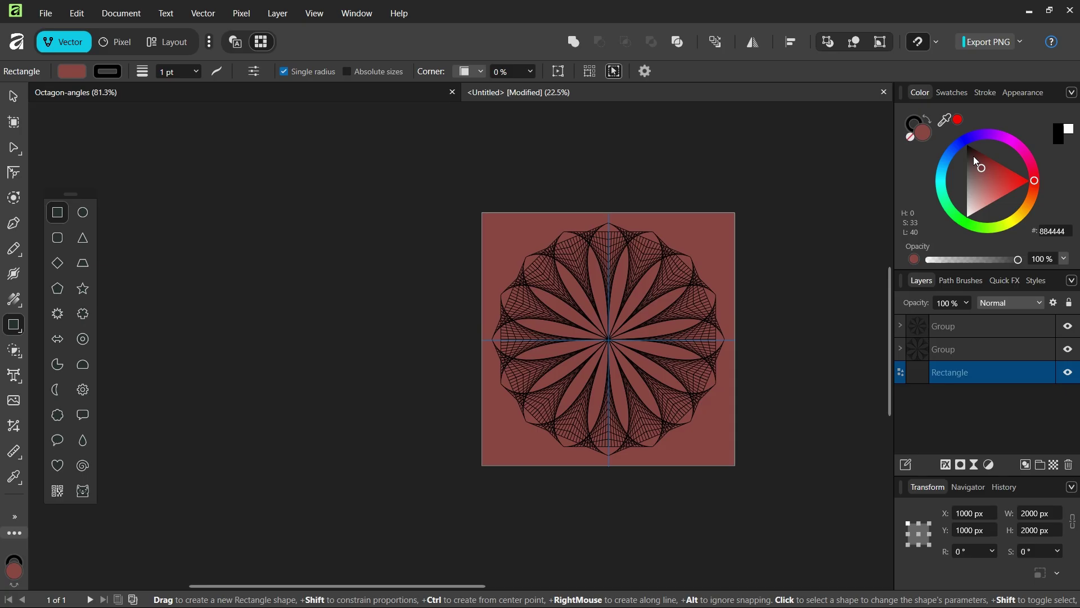
left_click(950, 327)
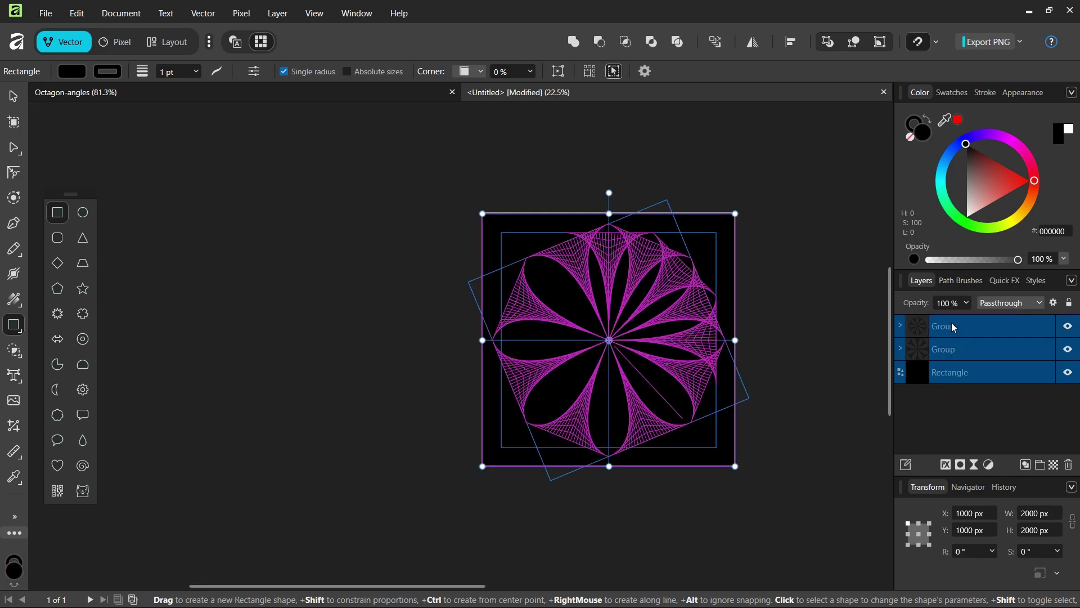
left_click(949, 345, "shift")
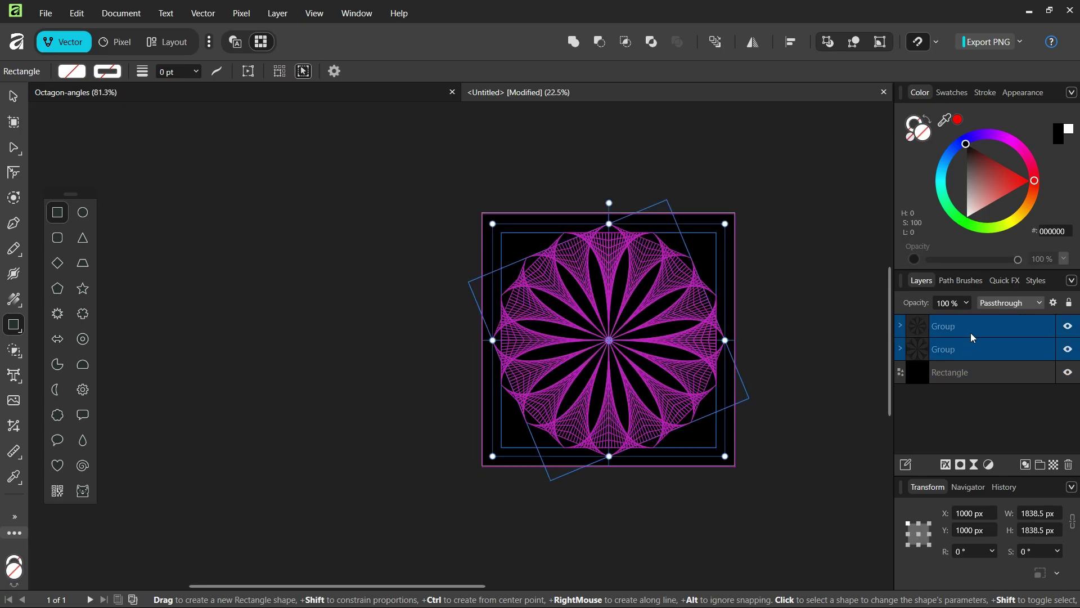
key("ctrl+g")
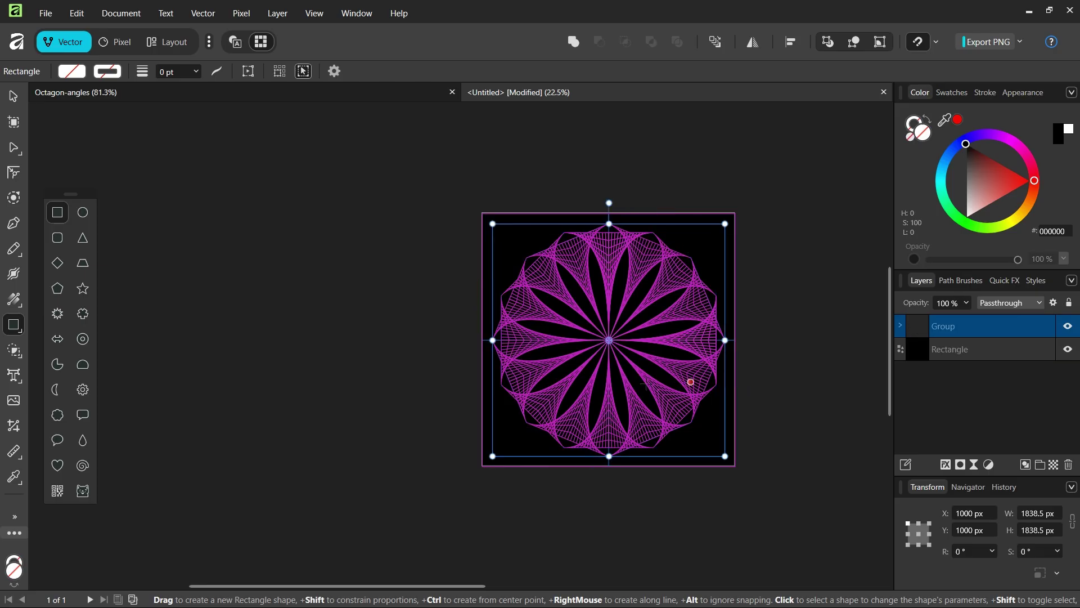
scroll(648, 372, "up", 1)
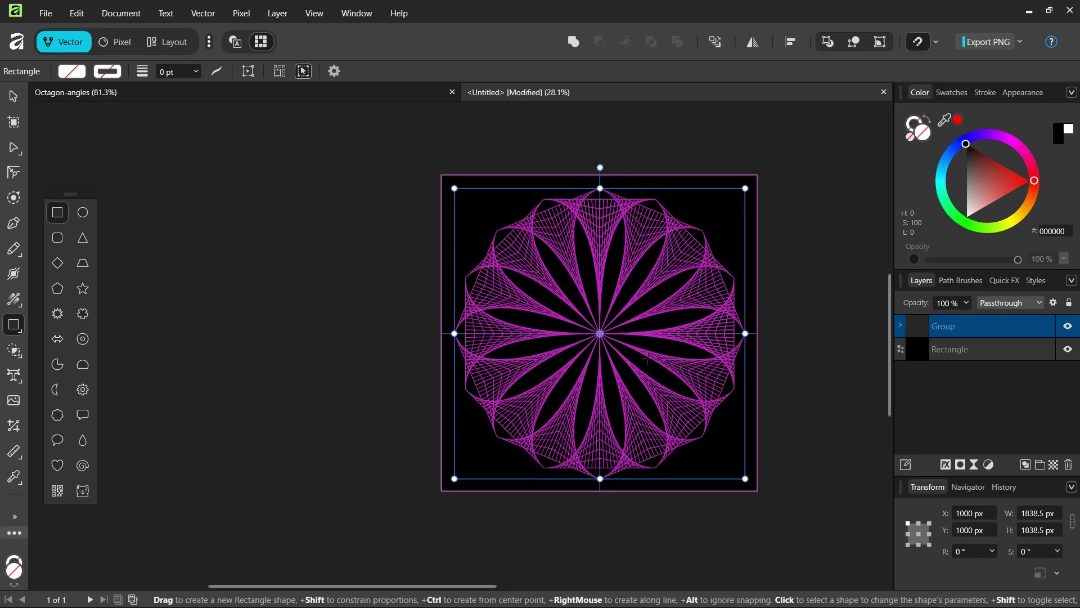
Set the stroke colour to light blue 93EAFF at 0.2 pt, then select the Move Tool
left_click(917, 128)
left_click(941, 170)
left_click_drag(977, 178, 985, 158)
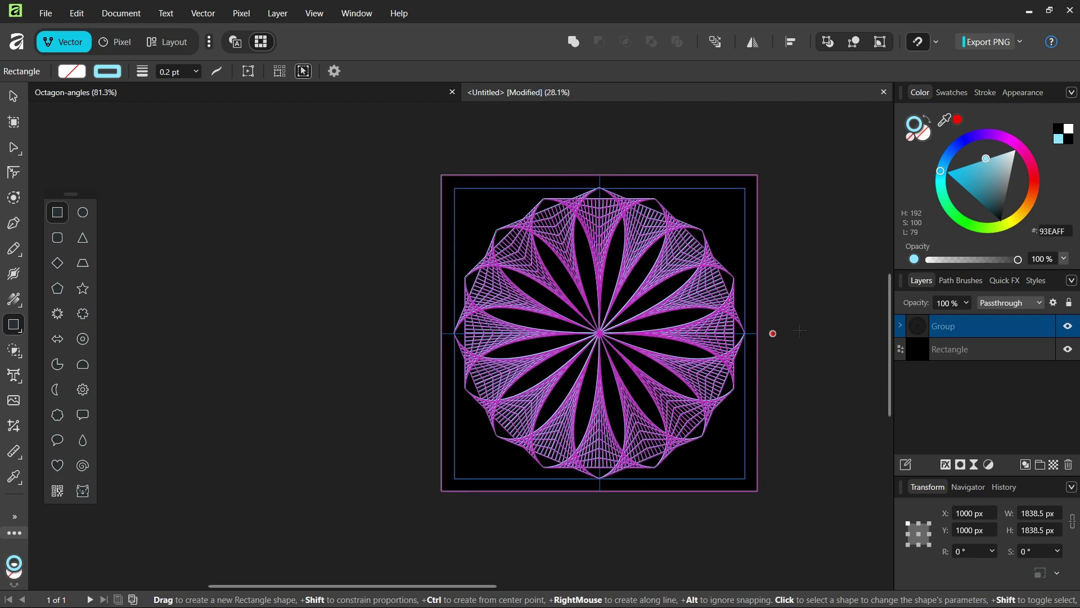
scroll(811, 334, "up", 1)
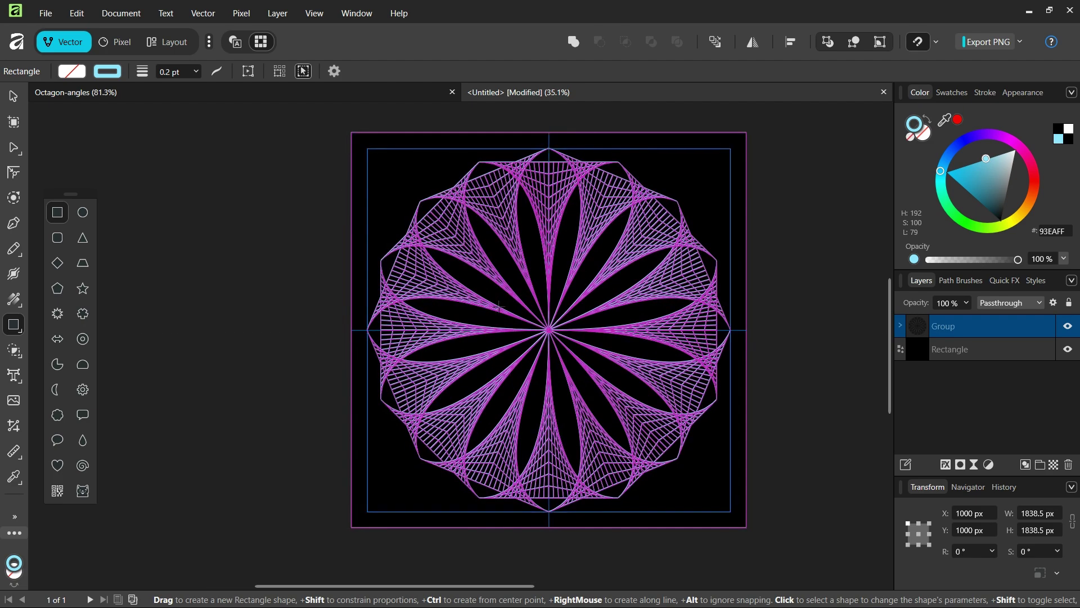
scroll(498, 306, "down", 2)
left_click(14, 102)
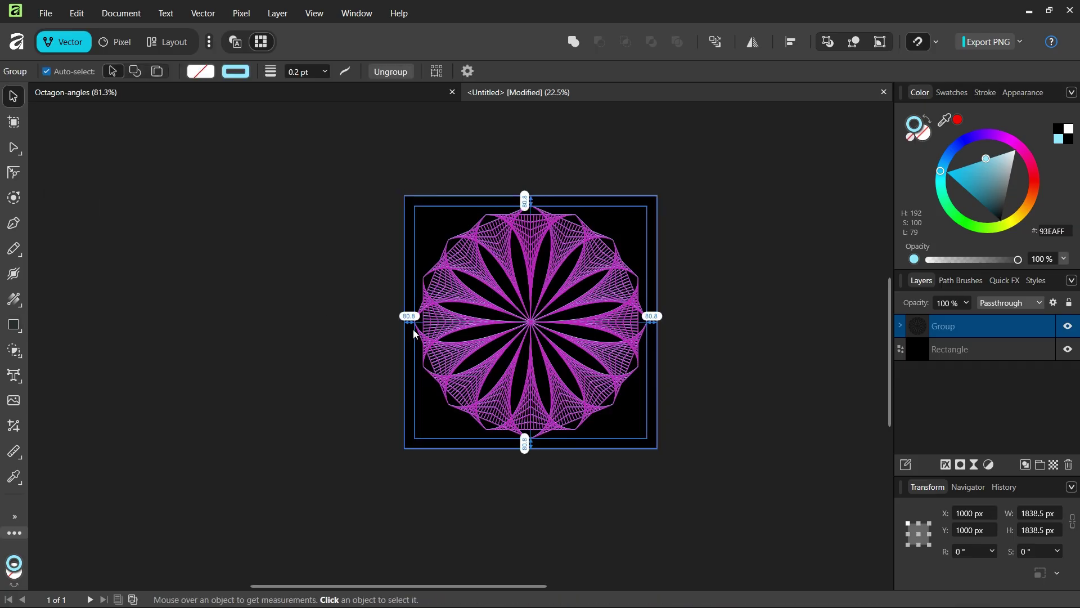
scroll(422, 320, "up", 1)
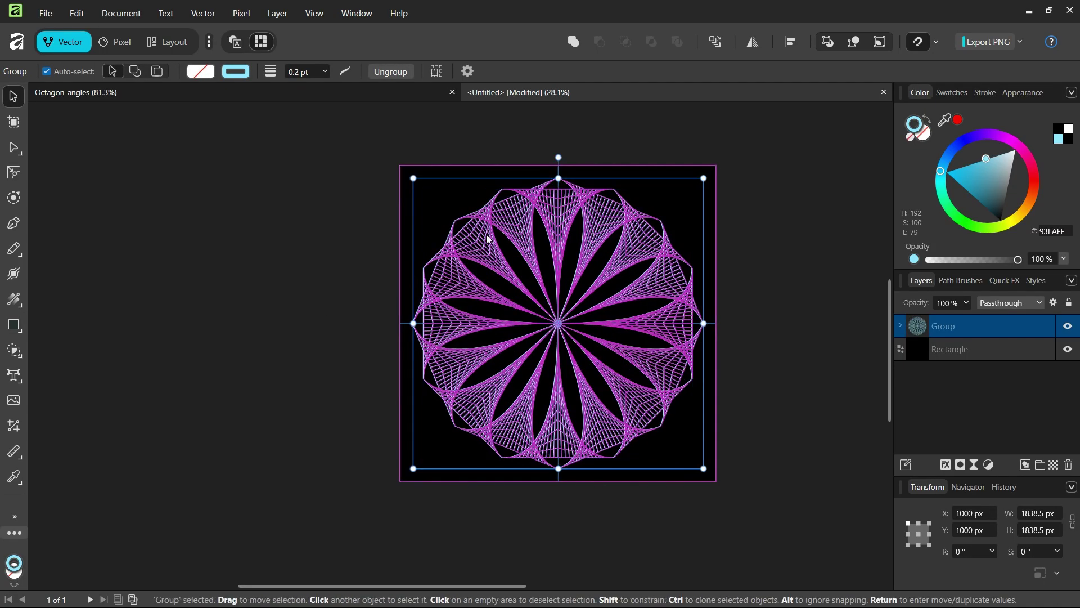